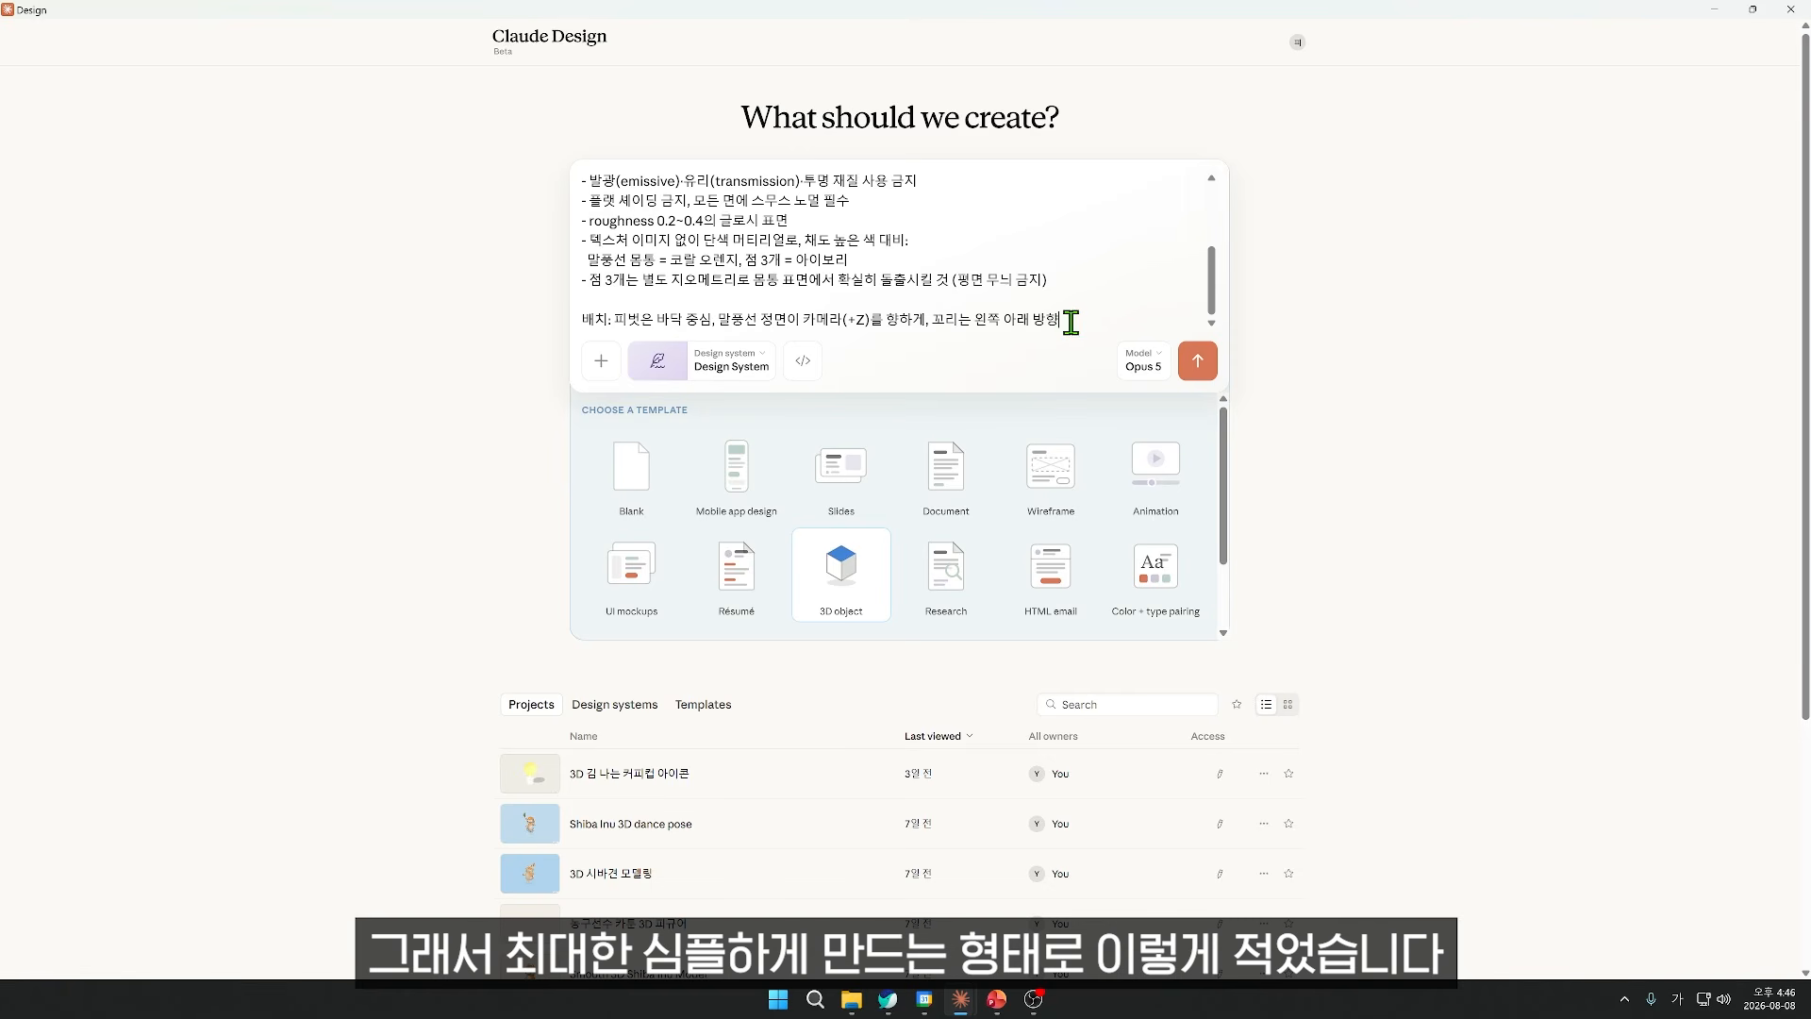
# Step: Generate the coral-orange 3D speech bubble from the prepared prompt with the 3D object template and download it as GLB
pyautogui.moveTo(1070, 322); pyautogui.dragTo(1030, 349)
pyautogui.scroll(6, 1038, 285)
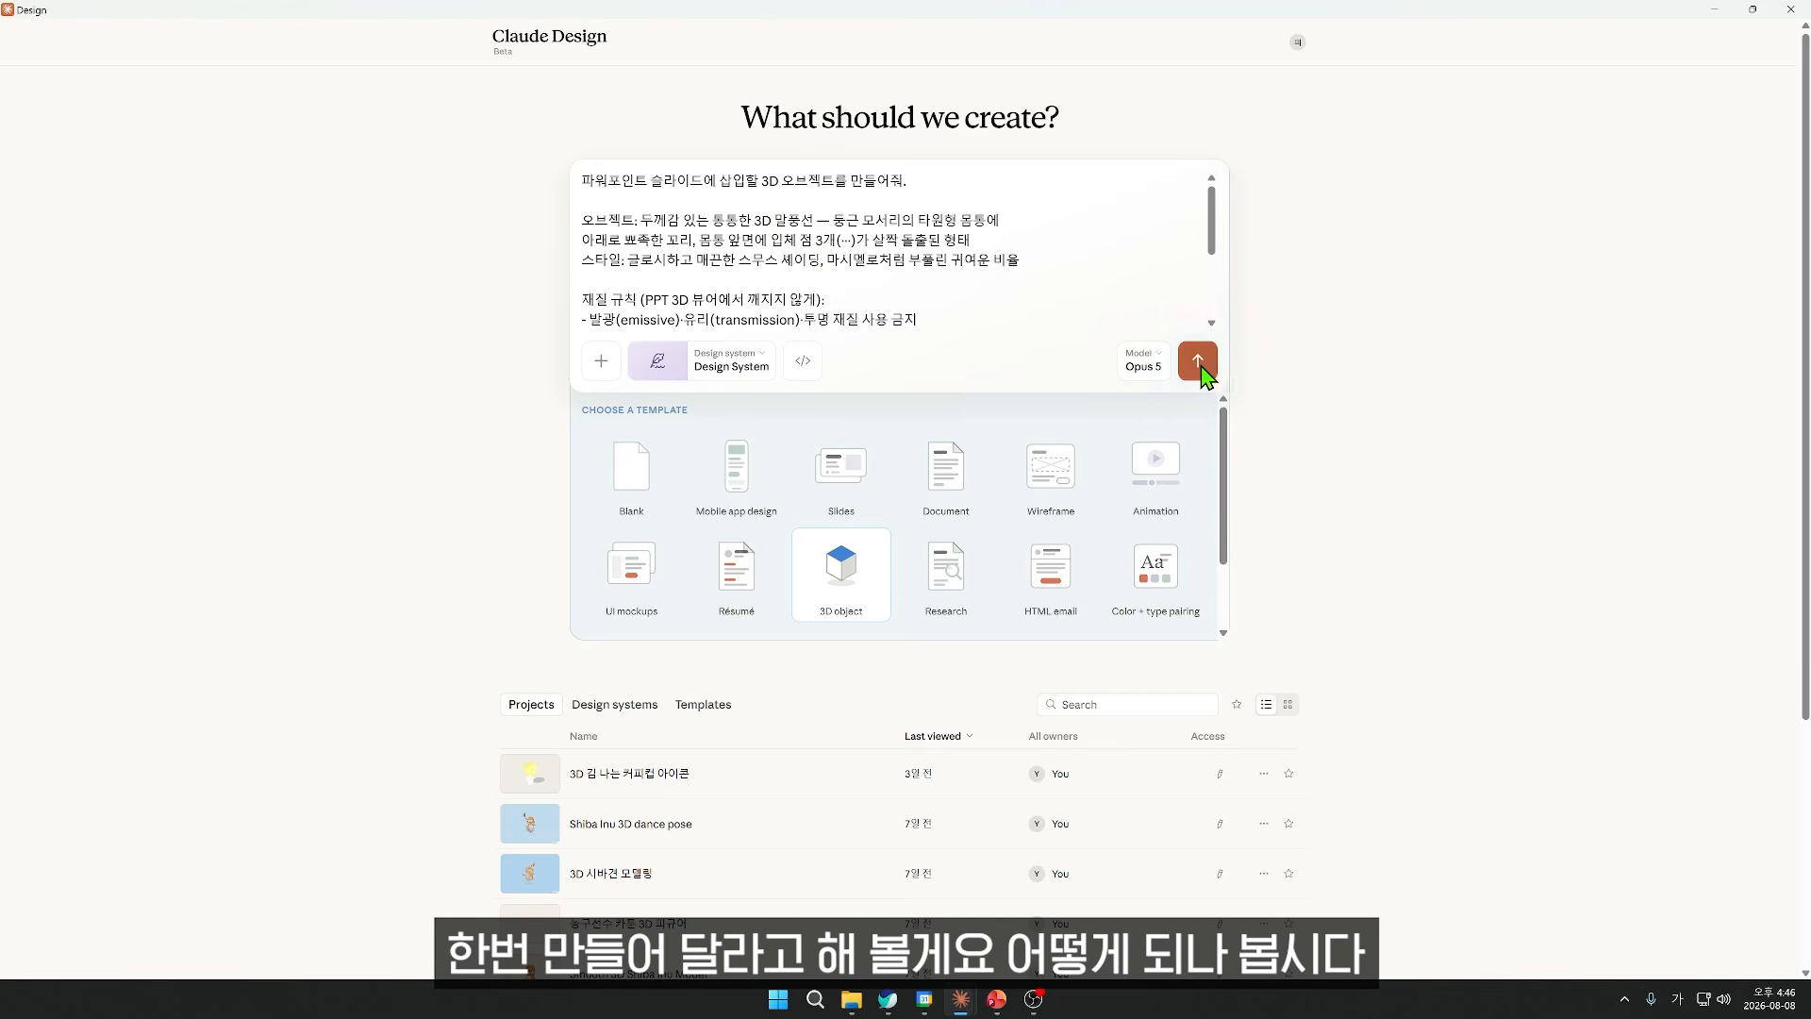
pyautogui.click(1198, 363)
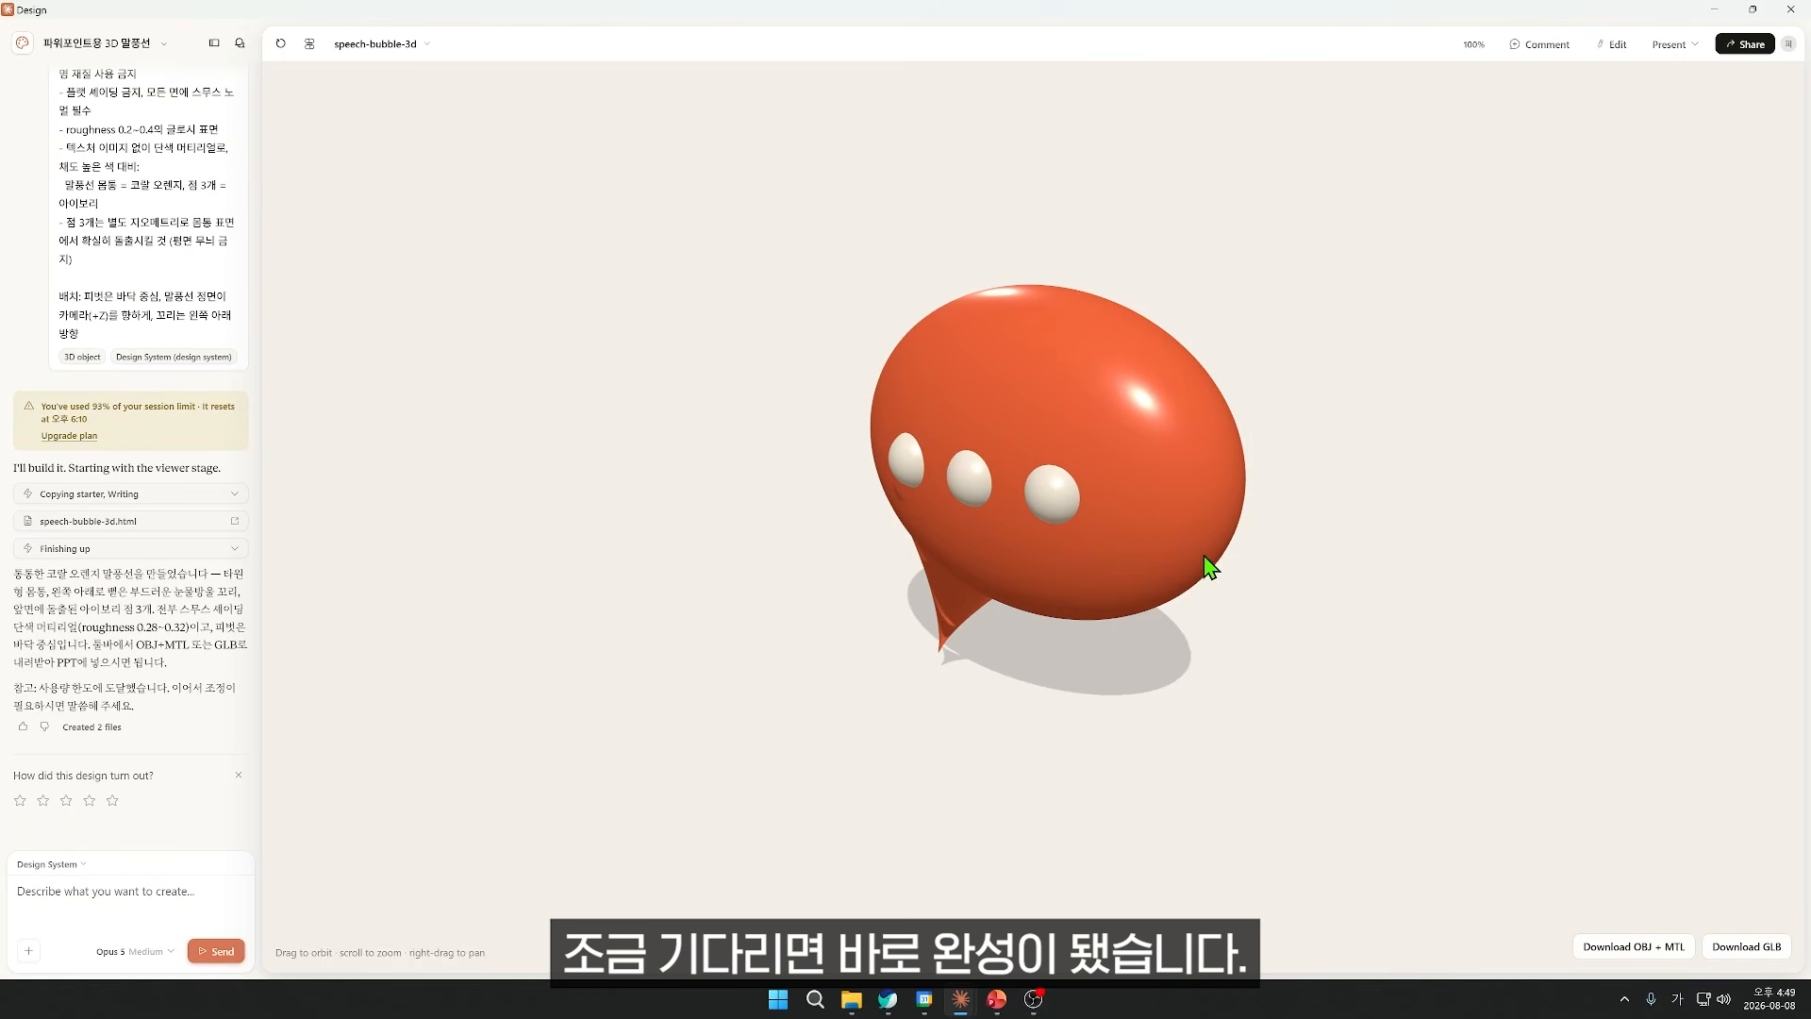
pyautogui.moveTo(1011, 473); pyautogui.dragTo(922, 538)
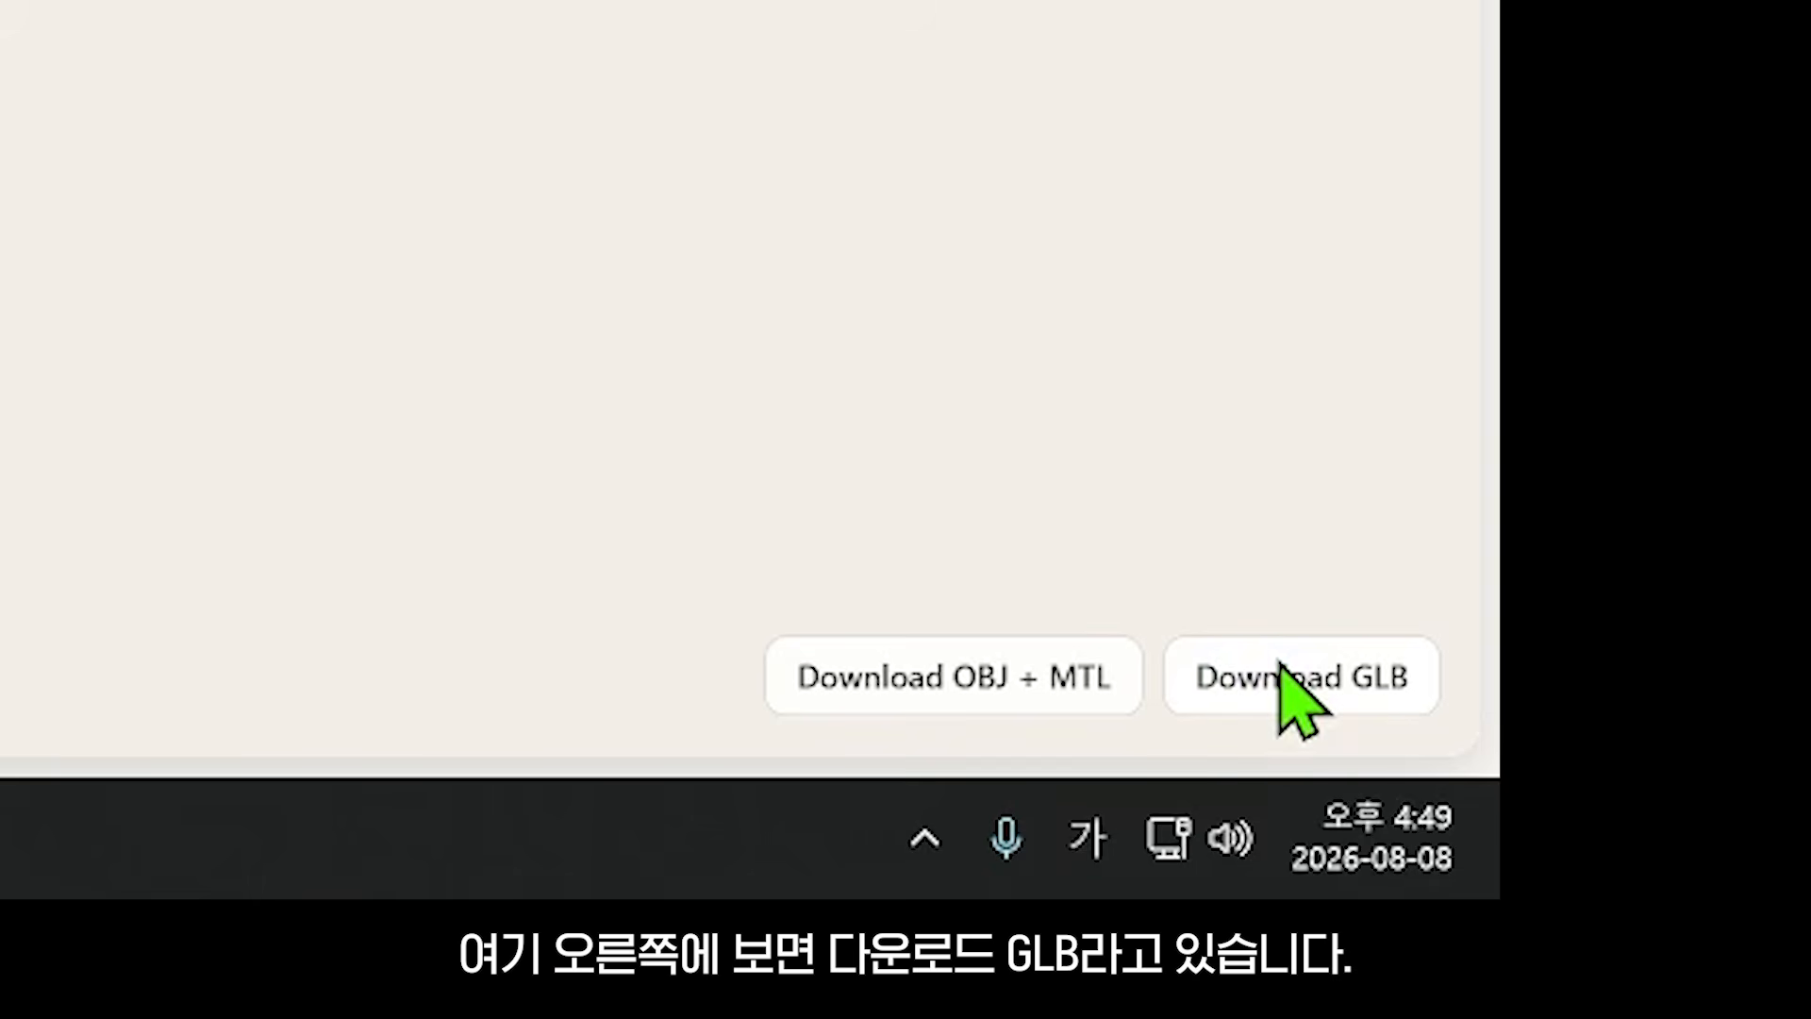
pyautogui.click(1283, 670)
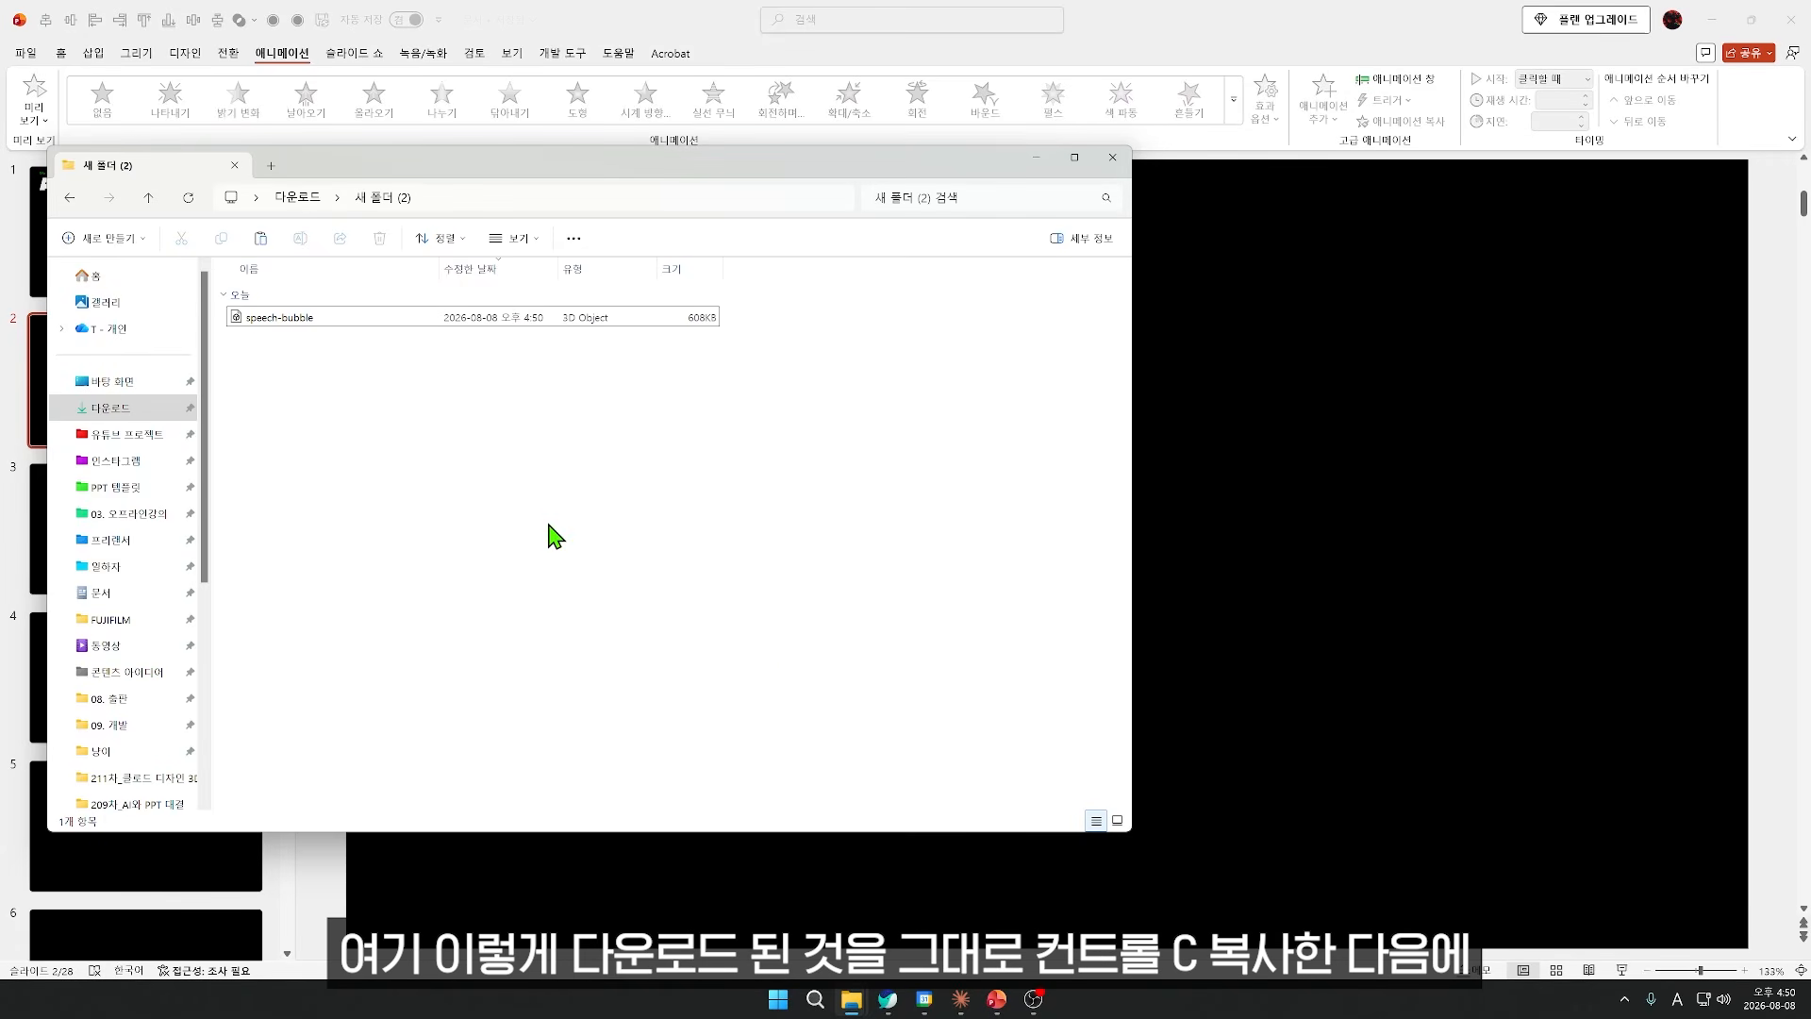
# Step: Copy the downloaded speech-bubble file onto slide 2 in PowerPoint and try rotating the model vertically, ending with its front facing forward
pyautogui.moveTo(554, 514); pyautogui.dragTo(330, 304)
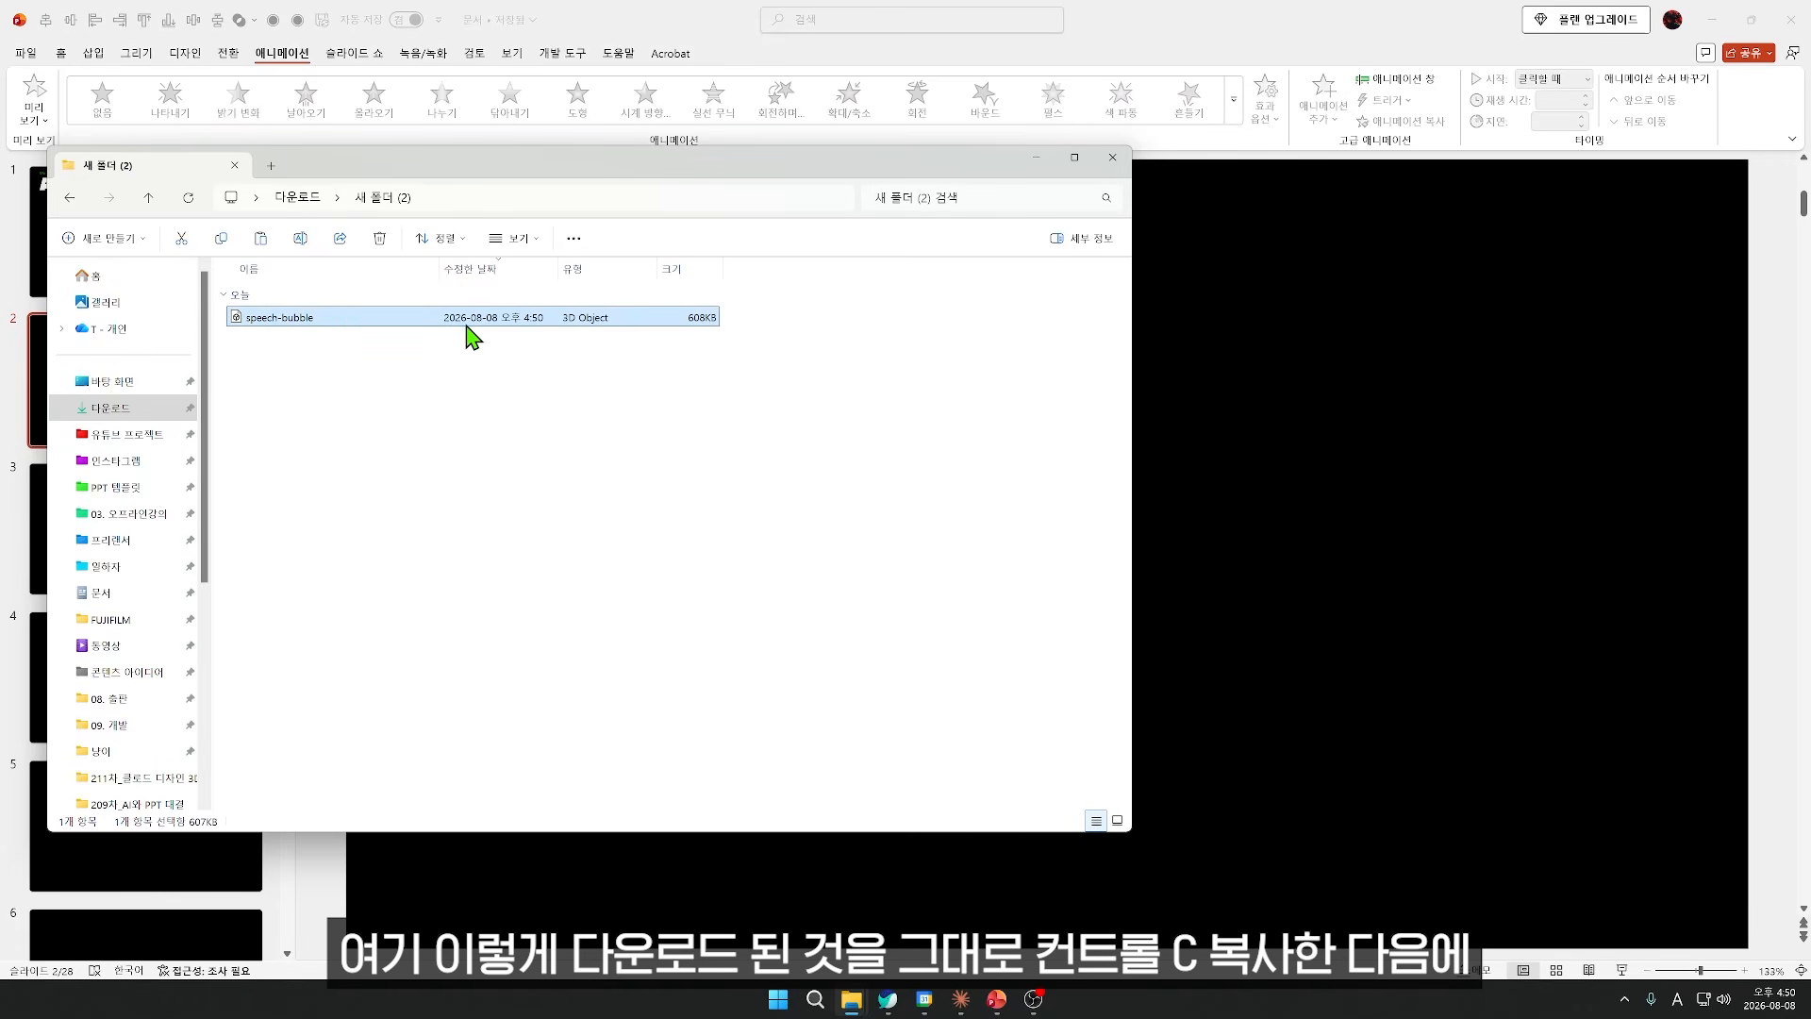
pyautogui.click(1355, 425)
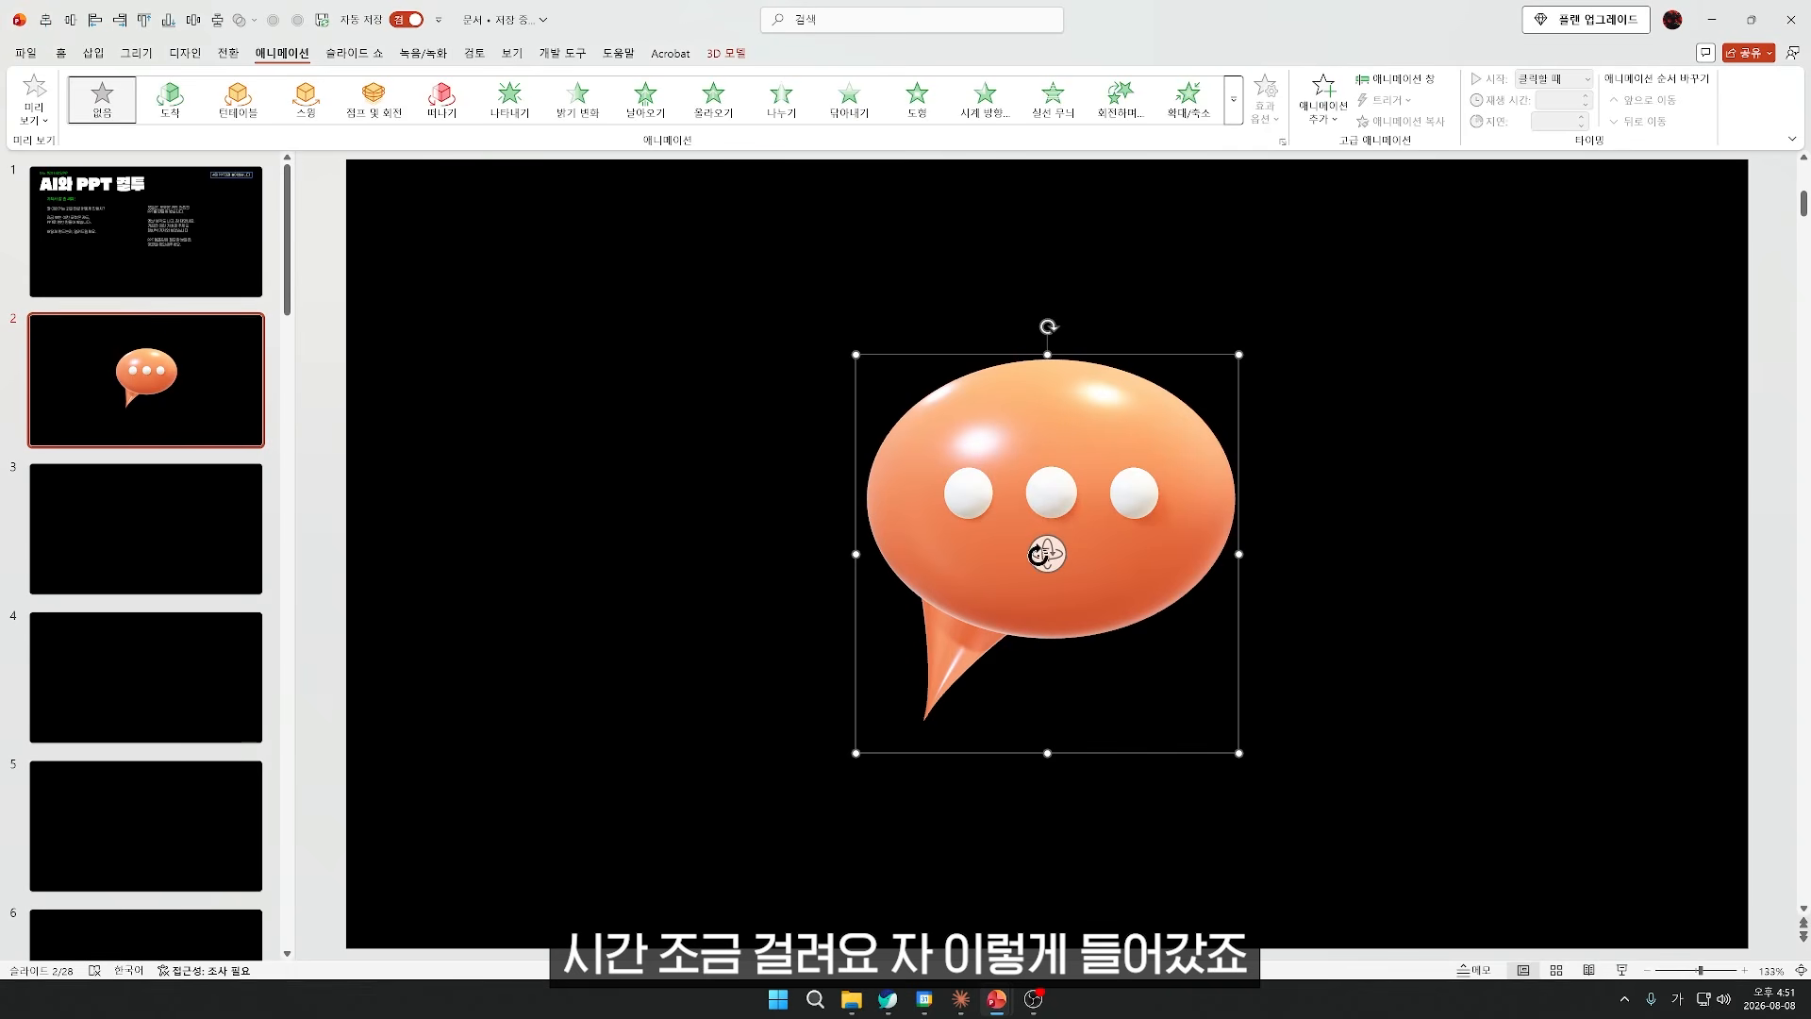
pyautogui.moveTo(1045, 554); pyautogui.dragTo(1017, 384)
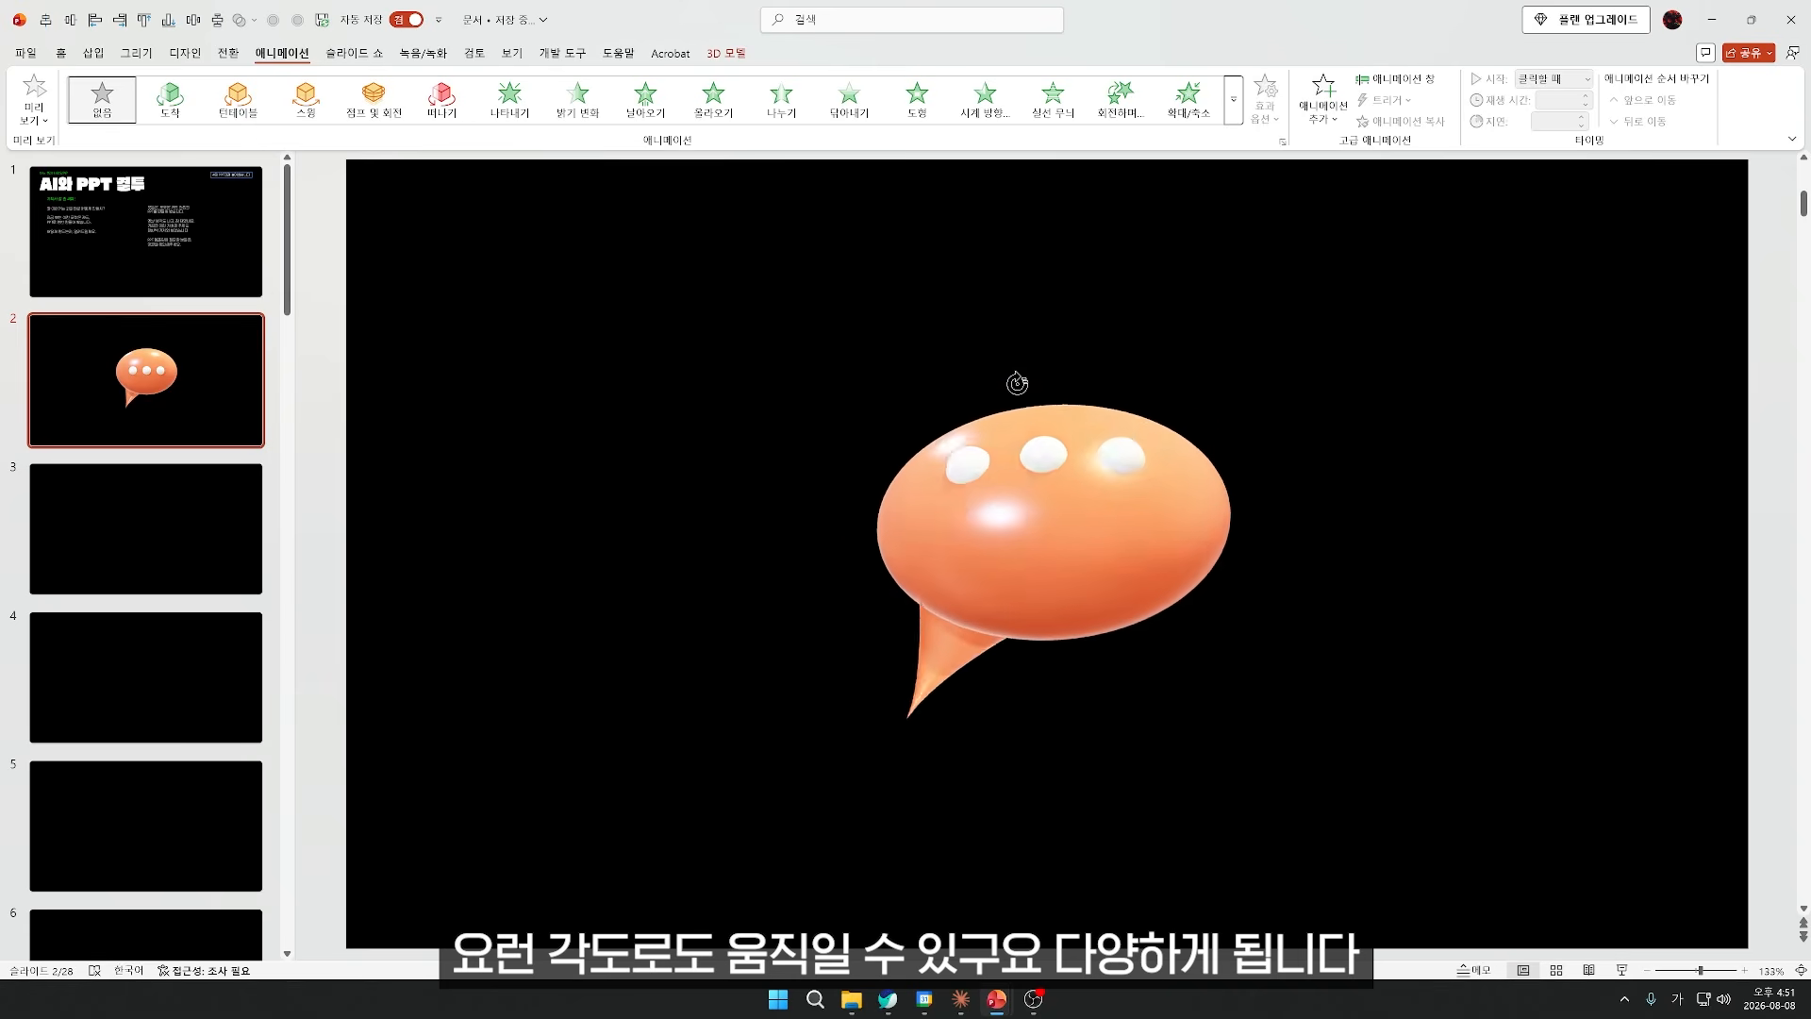
pyautogui.moveTo(1017, 384); pyautogui.dragTo(1033, 841)
# Step: Duplicate slide 2 and, on the copy, enlarge the speech bubble to nearly the slide's height, turned toward the lower left
pyautogui.click(144, 389)
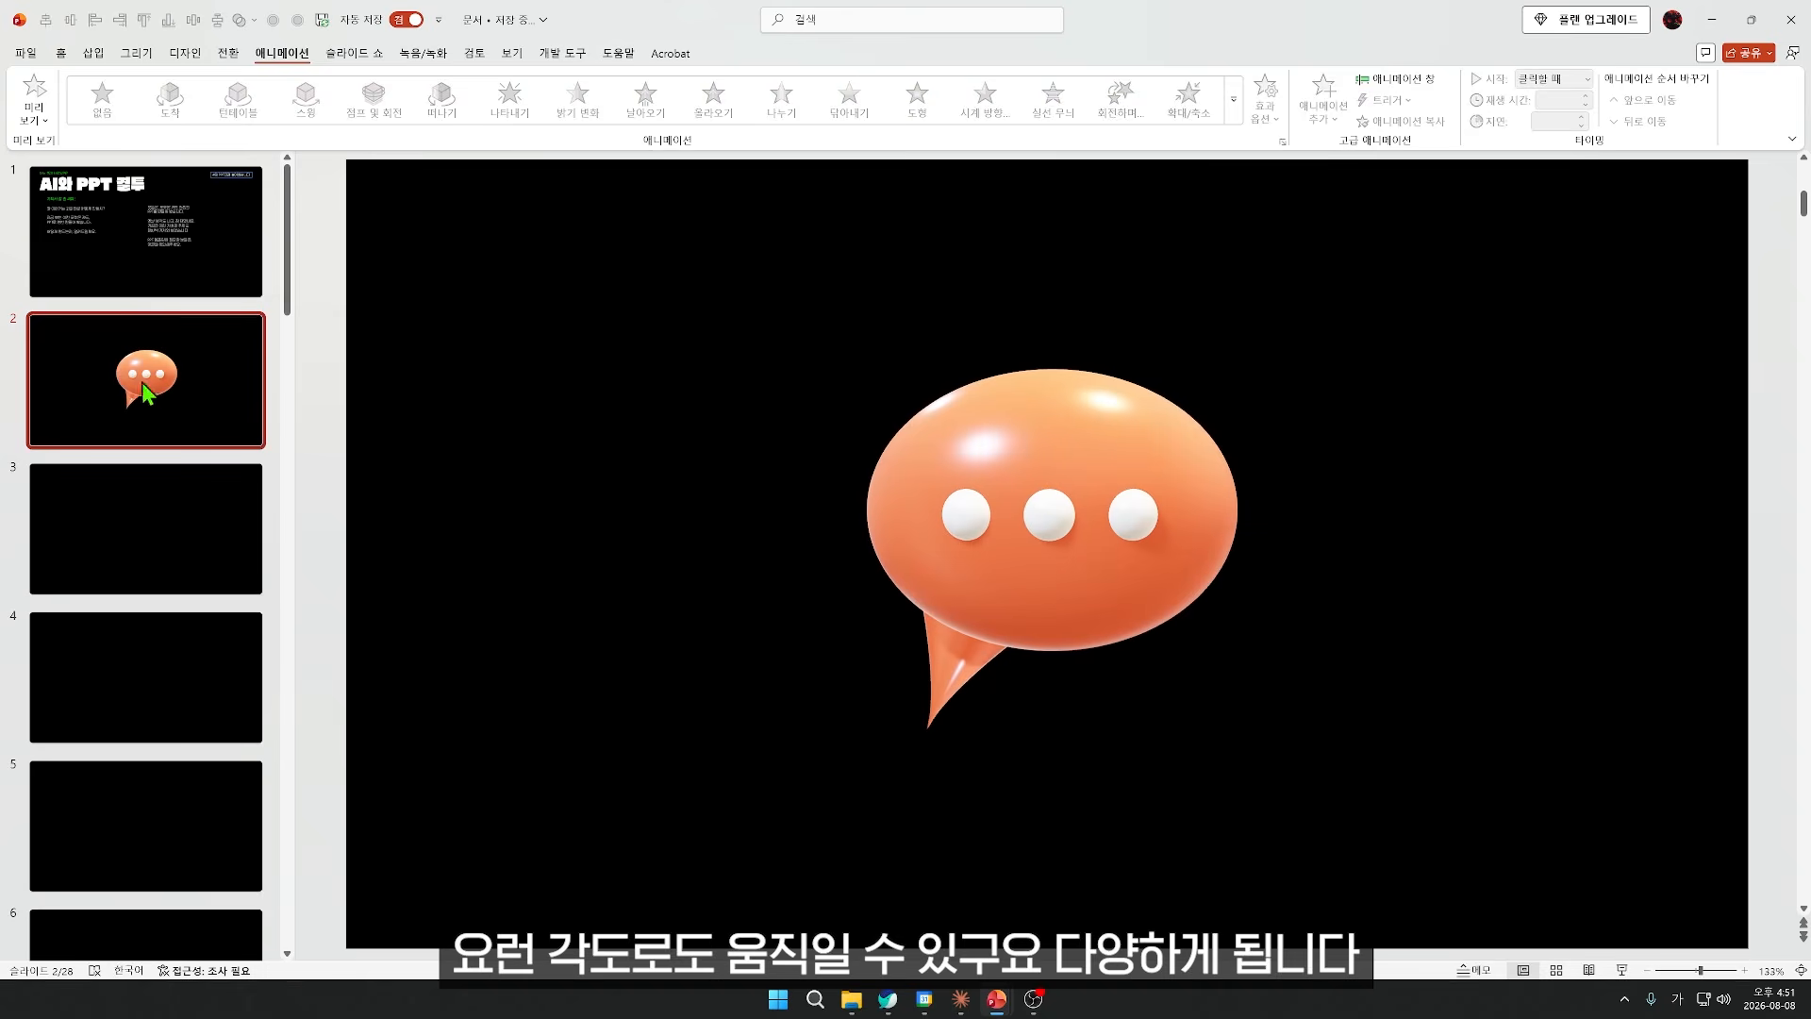
pyautogui.hotkey('ctrl', 'd')
pyautogui.click(947, 634)
pyautogui.scroll(-6, 1173, 755)
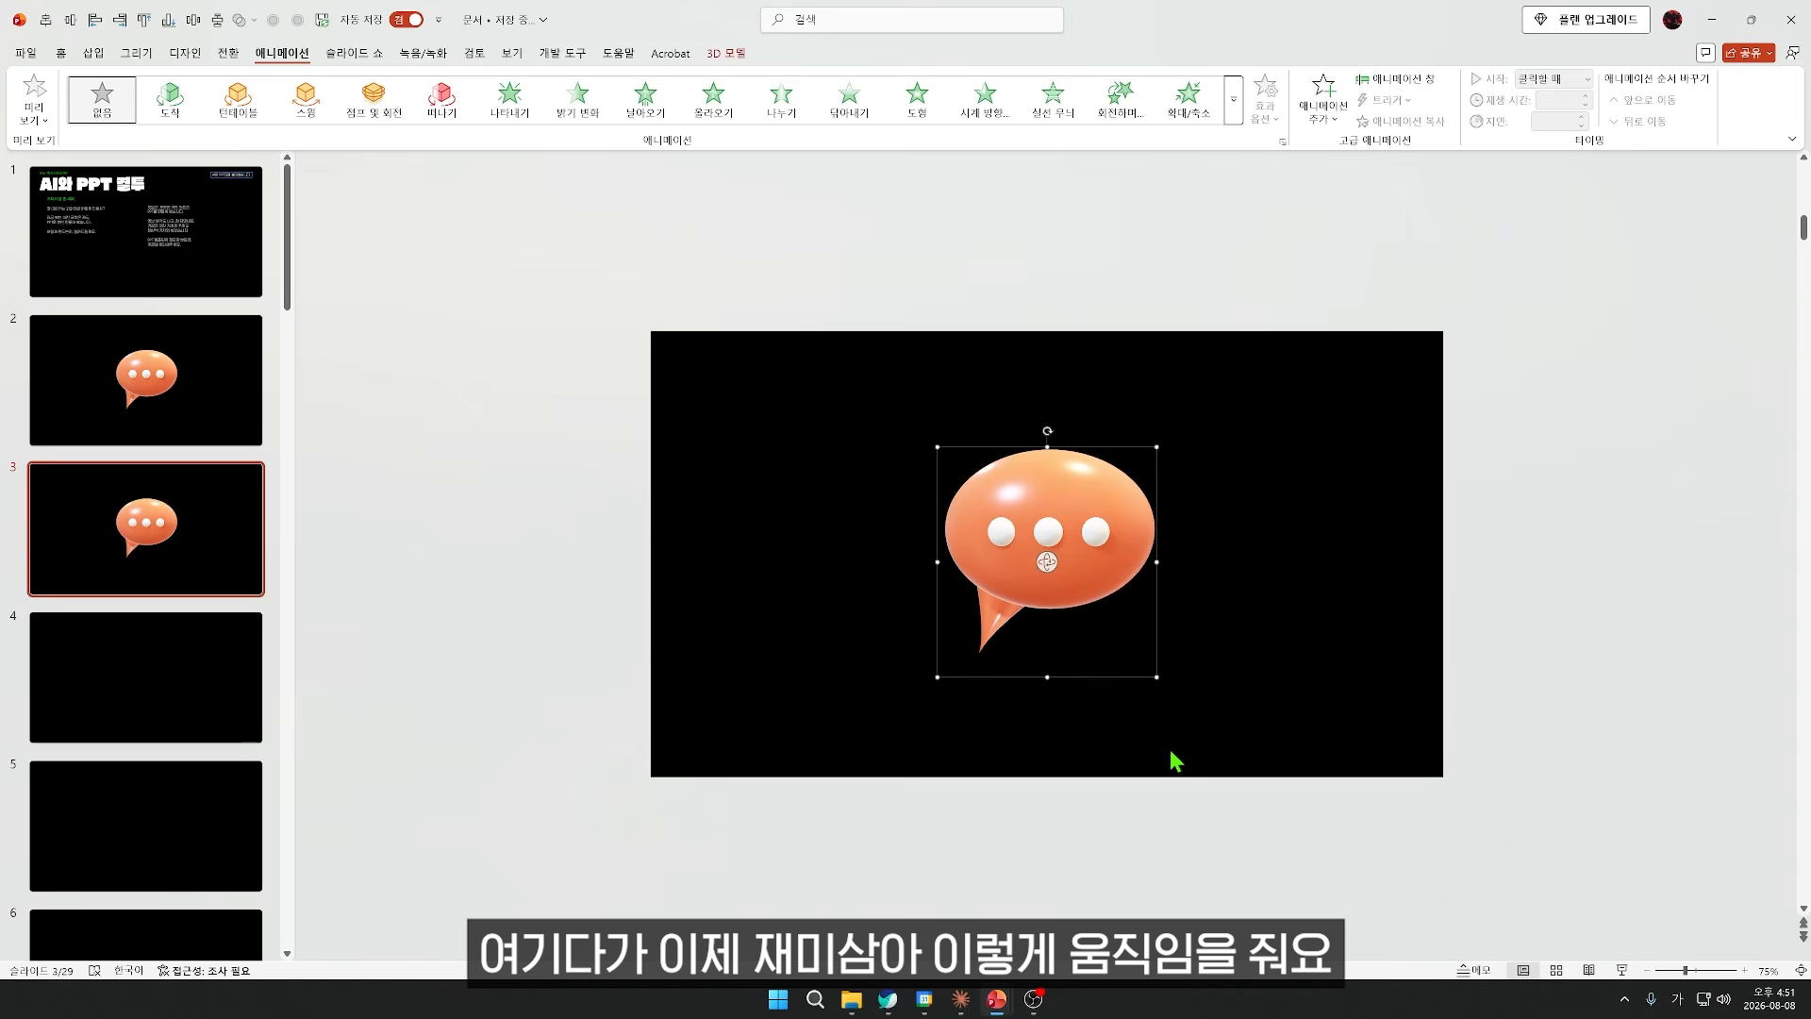
pyautogui.moveTo(1157, 676); pyautogui.dragTo(1241, 768)
pyautogui.moveTo(1047, 561); pyautogui.dragTo(921, 579)
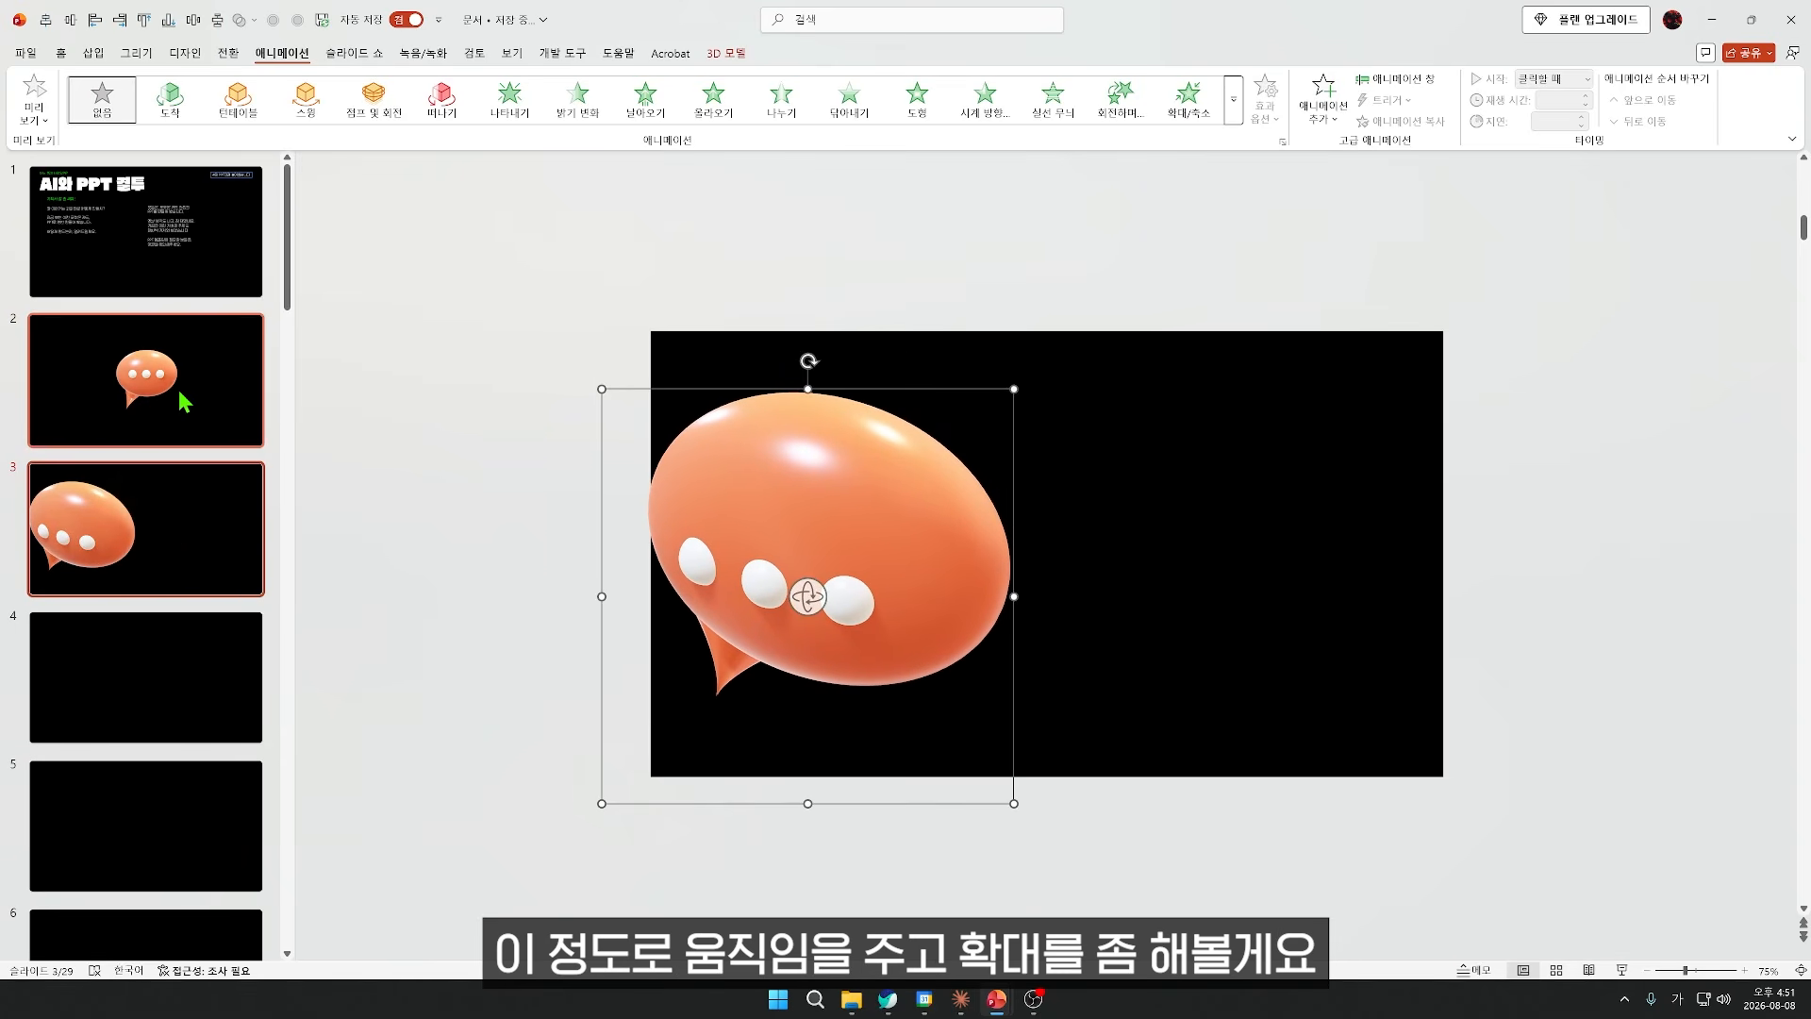
pyautogui.moveTo(1015, 804); pyautogui.dragTo(1072, 862)
pyautogui.moveTo(917, 643); pyautogui.dragTo(933, 679)
pyautogui.moveTo(934, 679); pyautogui.dragTo(968, 728)
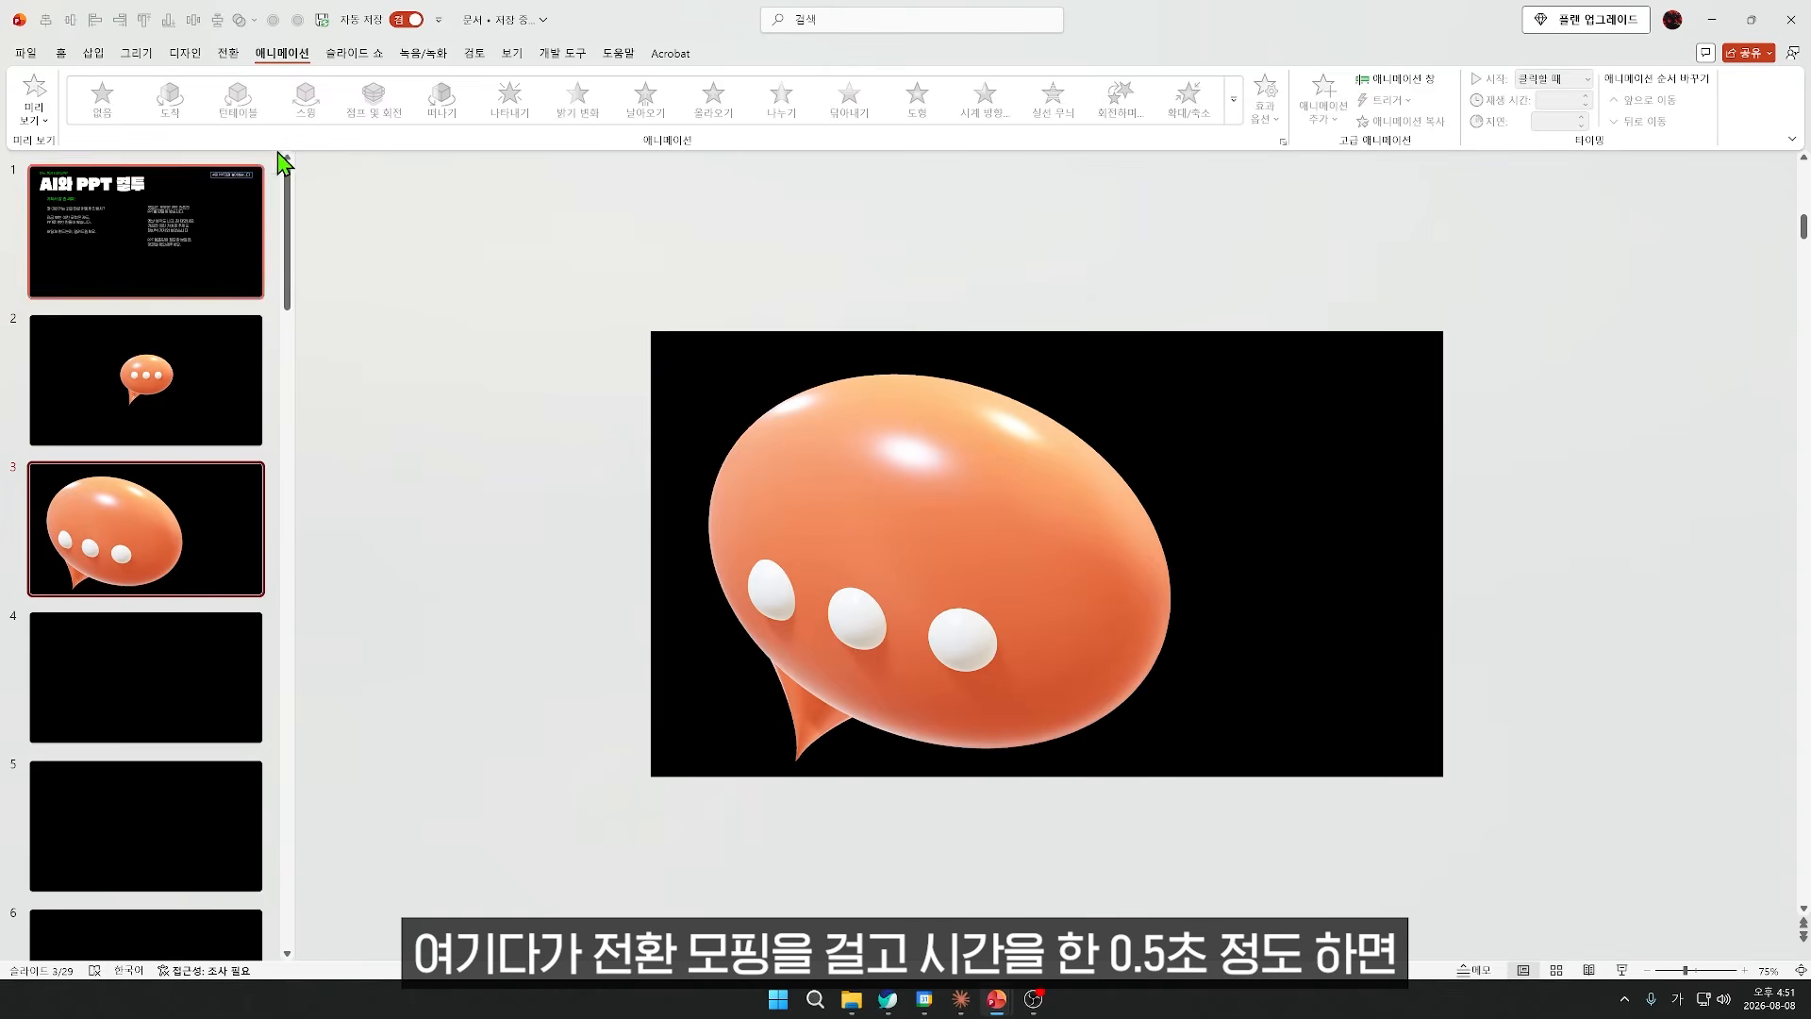
# Step: Apply the Morph transition to slide 3 with the enlarged speech bubble
pyautogui.click(229, 54)
pyautogui.click(174, 99)
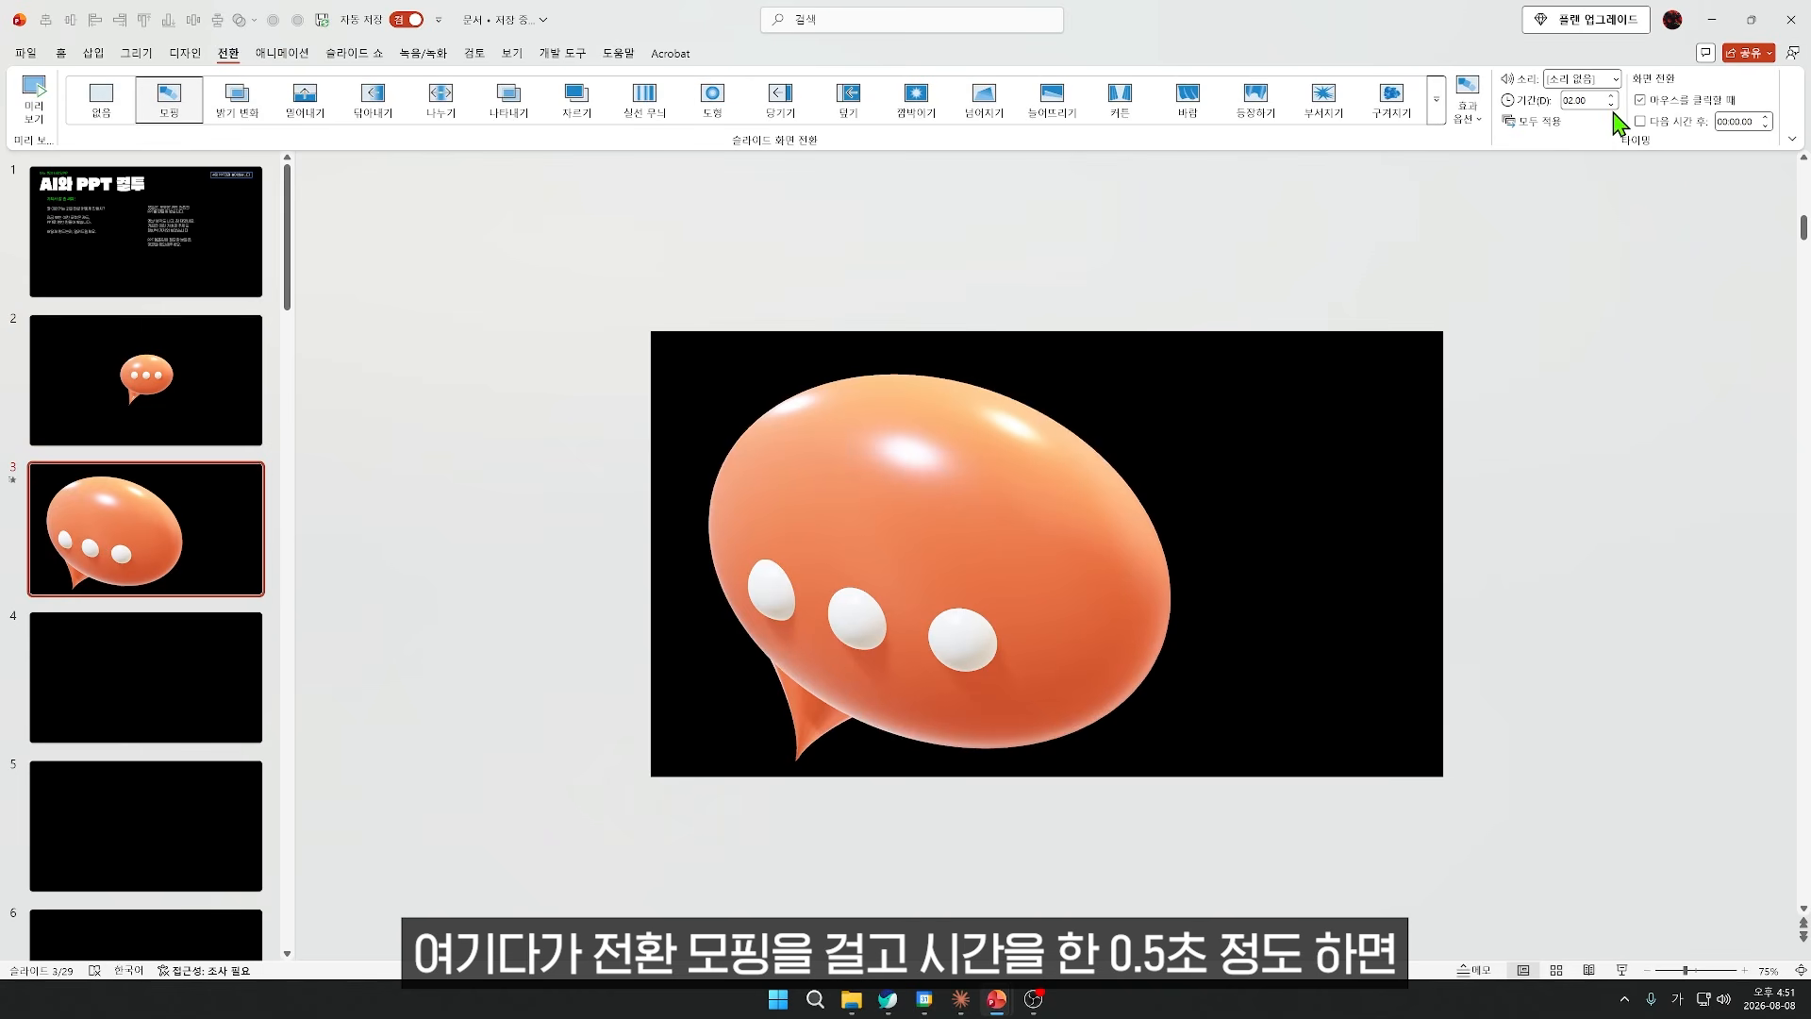
# Step: Play the slide show from slide 2 and go back and forth between the two speech bubble slides to check the Morph
pyautogui.click(120, 392)
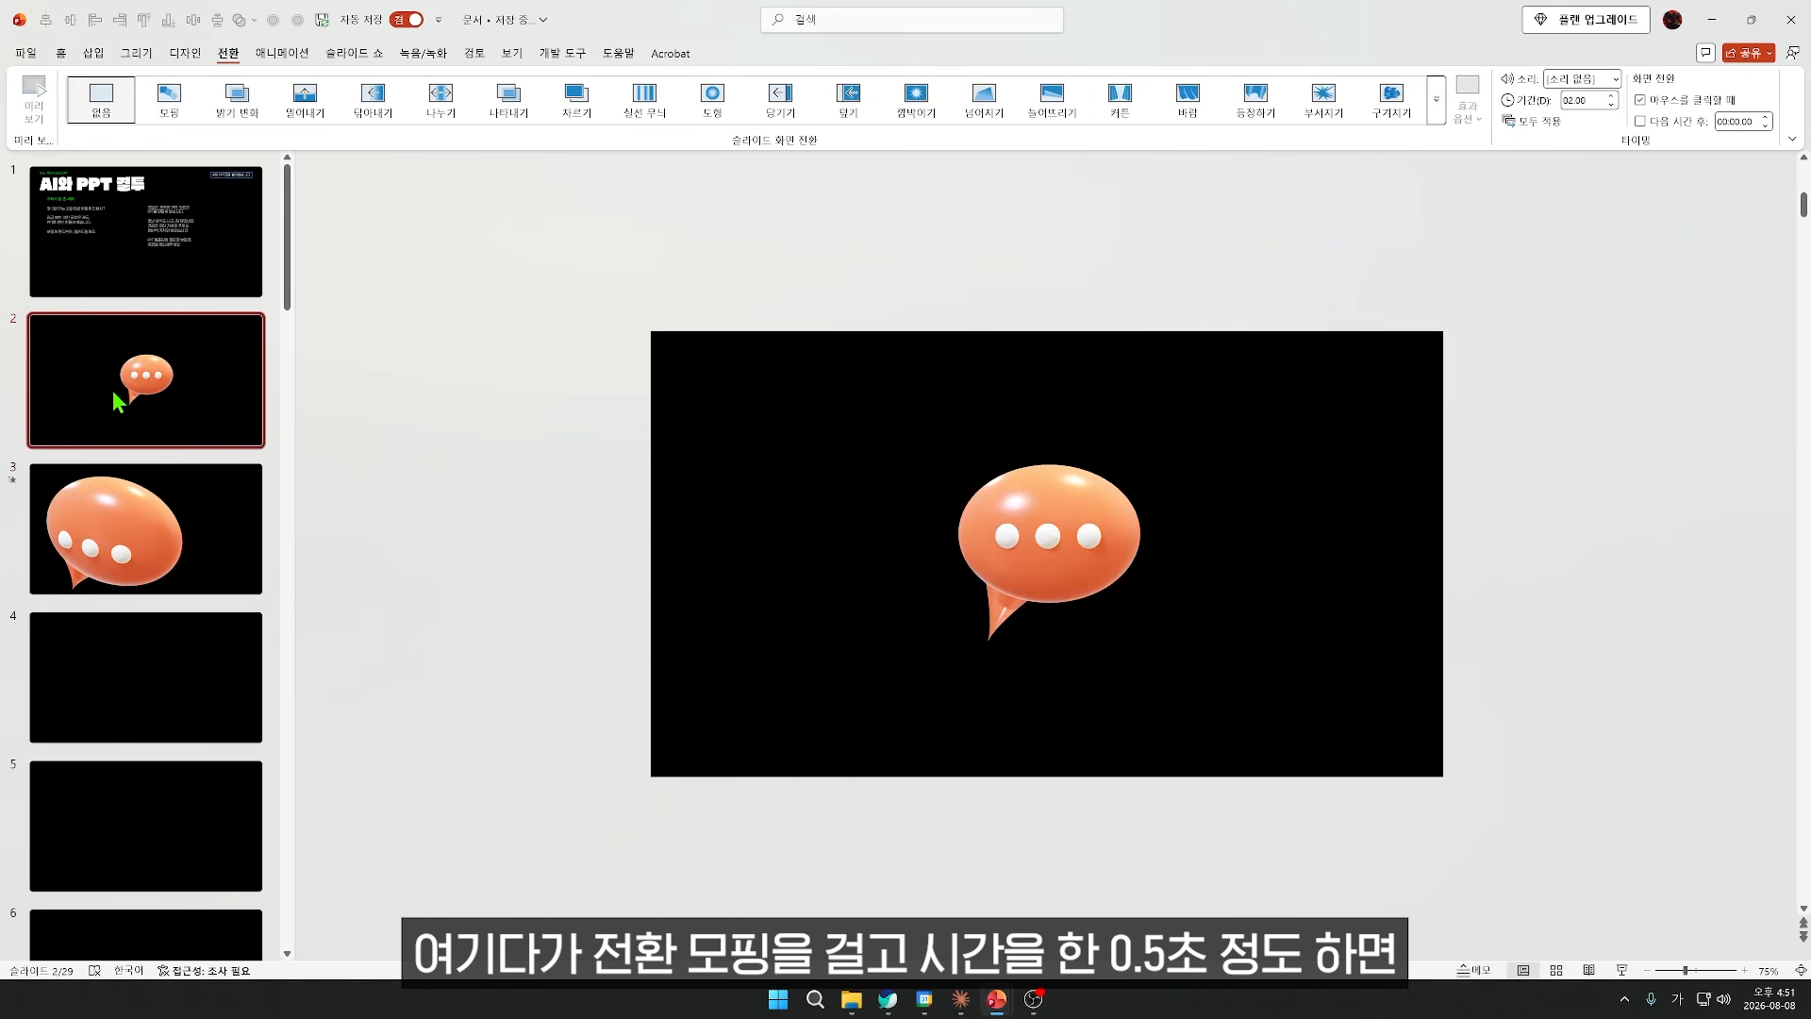
pyautogui.hotkey('shift', 'F5')
pyautogui.press('Right')
pyautogui.press('Left')
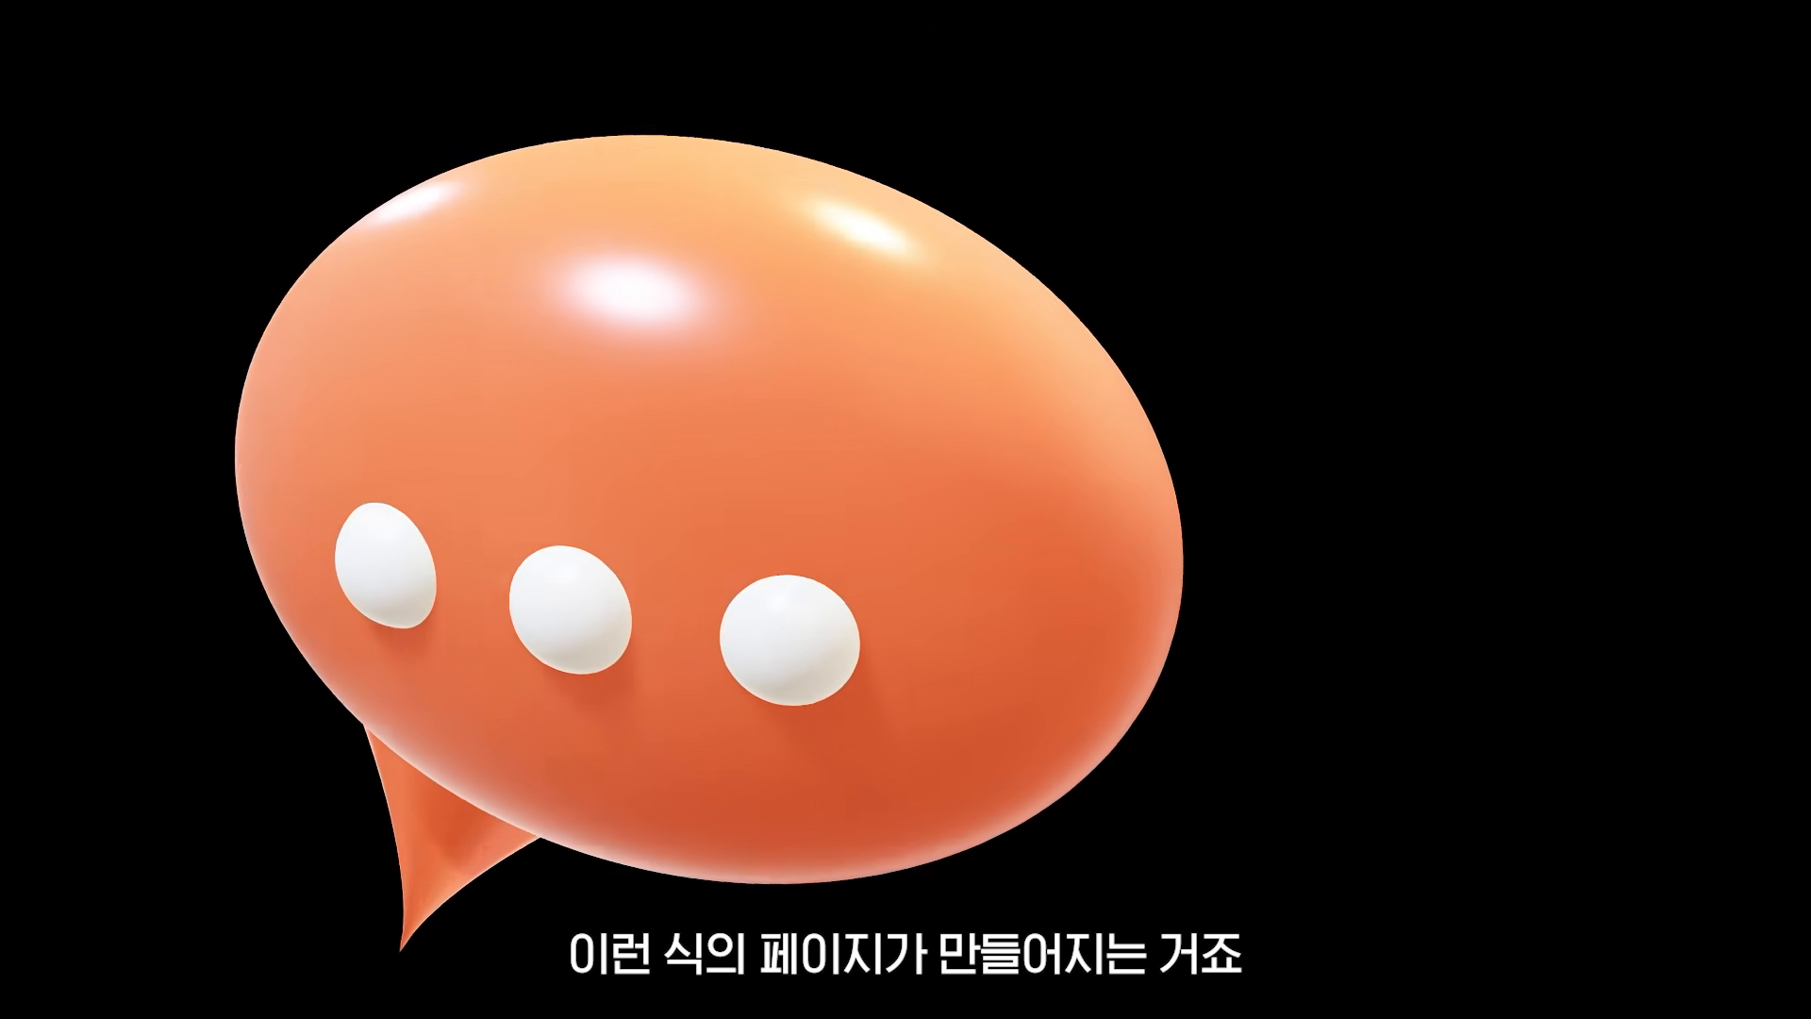
pyautogui.press('Right')
pyautogui.press('Left')
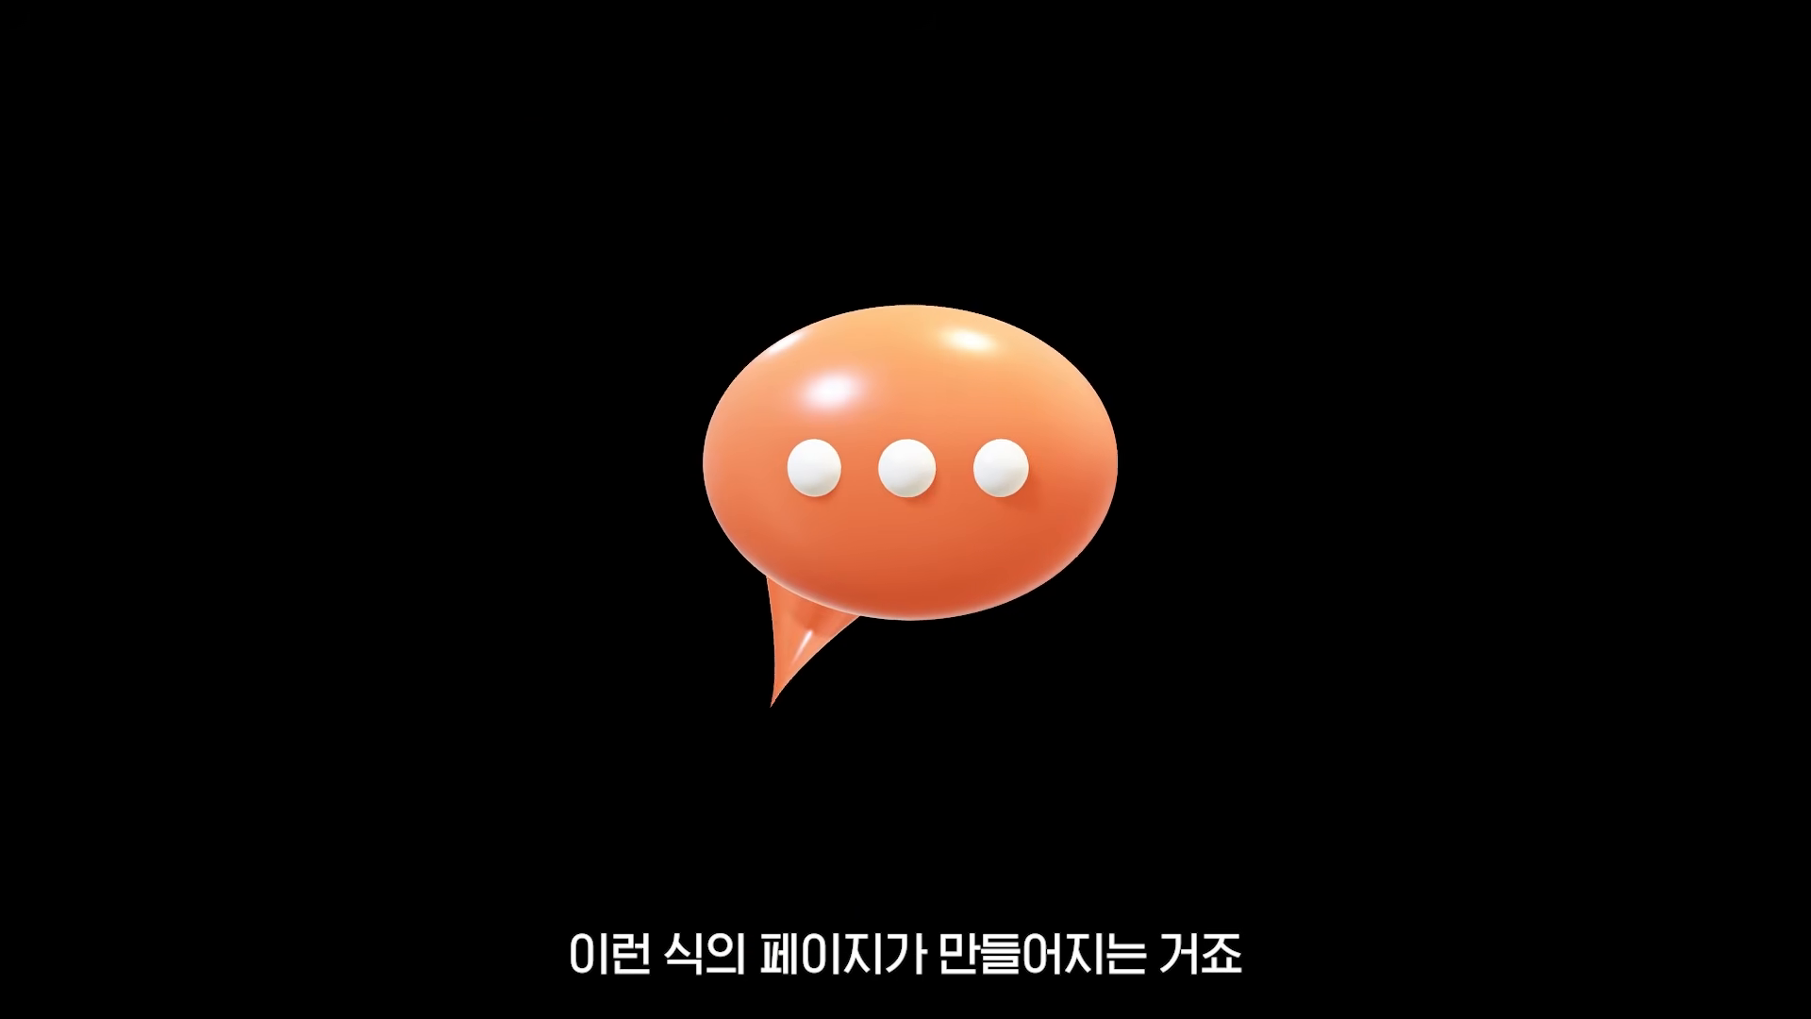
pyautogui.press('Right')
pyautogui.press('Left')
pyautogui.press('Escape')
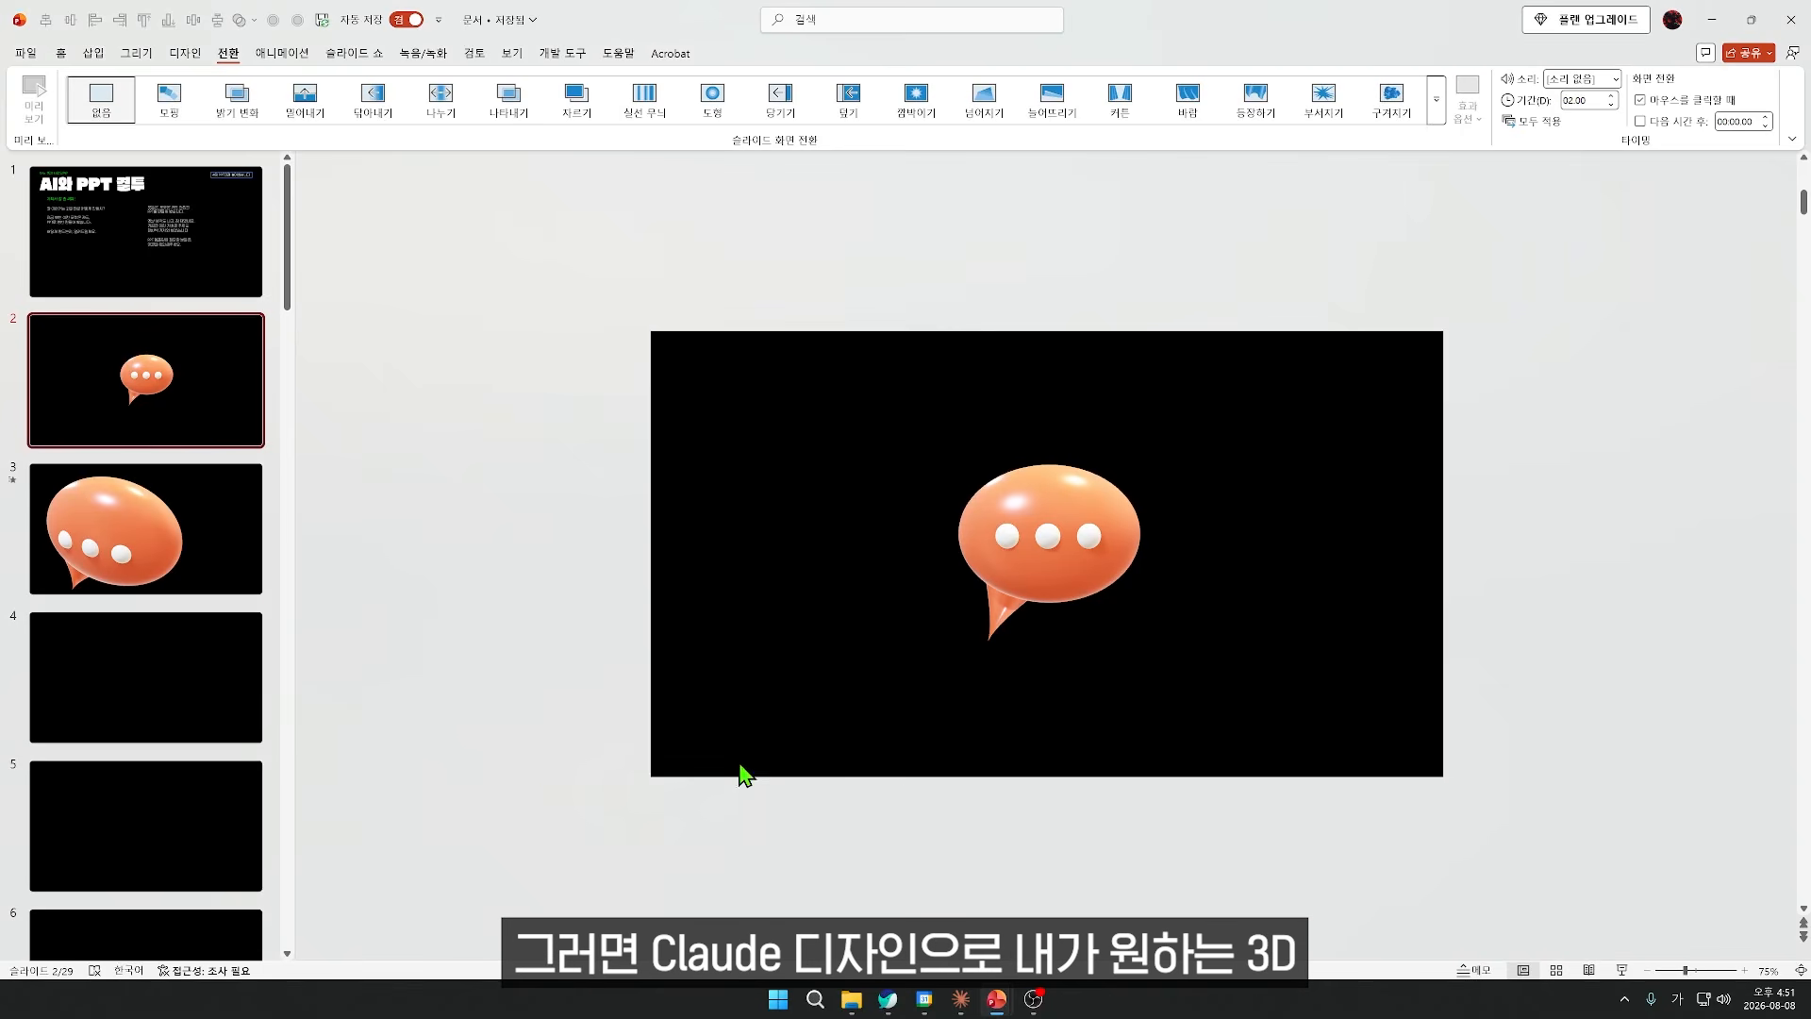
# Step: Switch to Claude Design and orbit the generated speech bubble to view it from slightly above
pyautogui.click(960, 998)
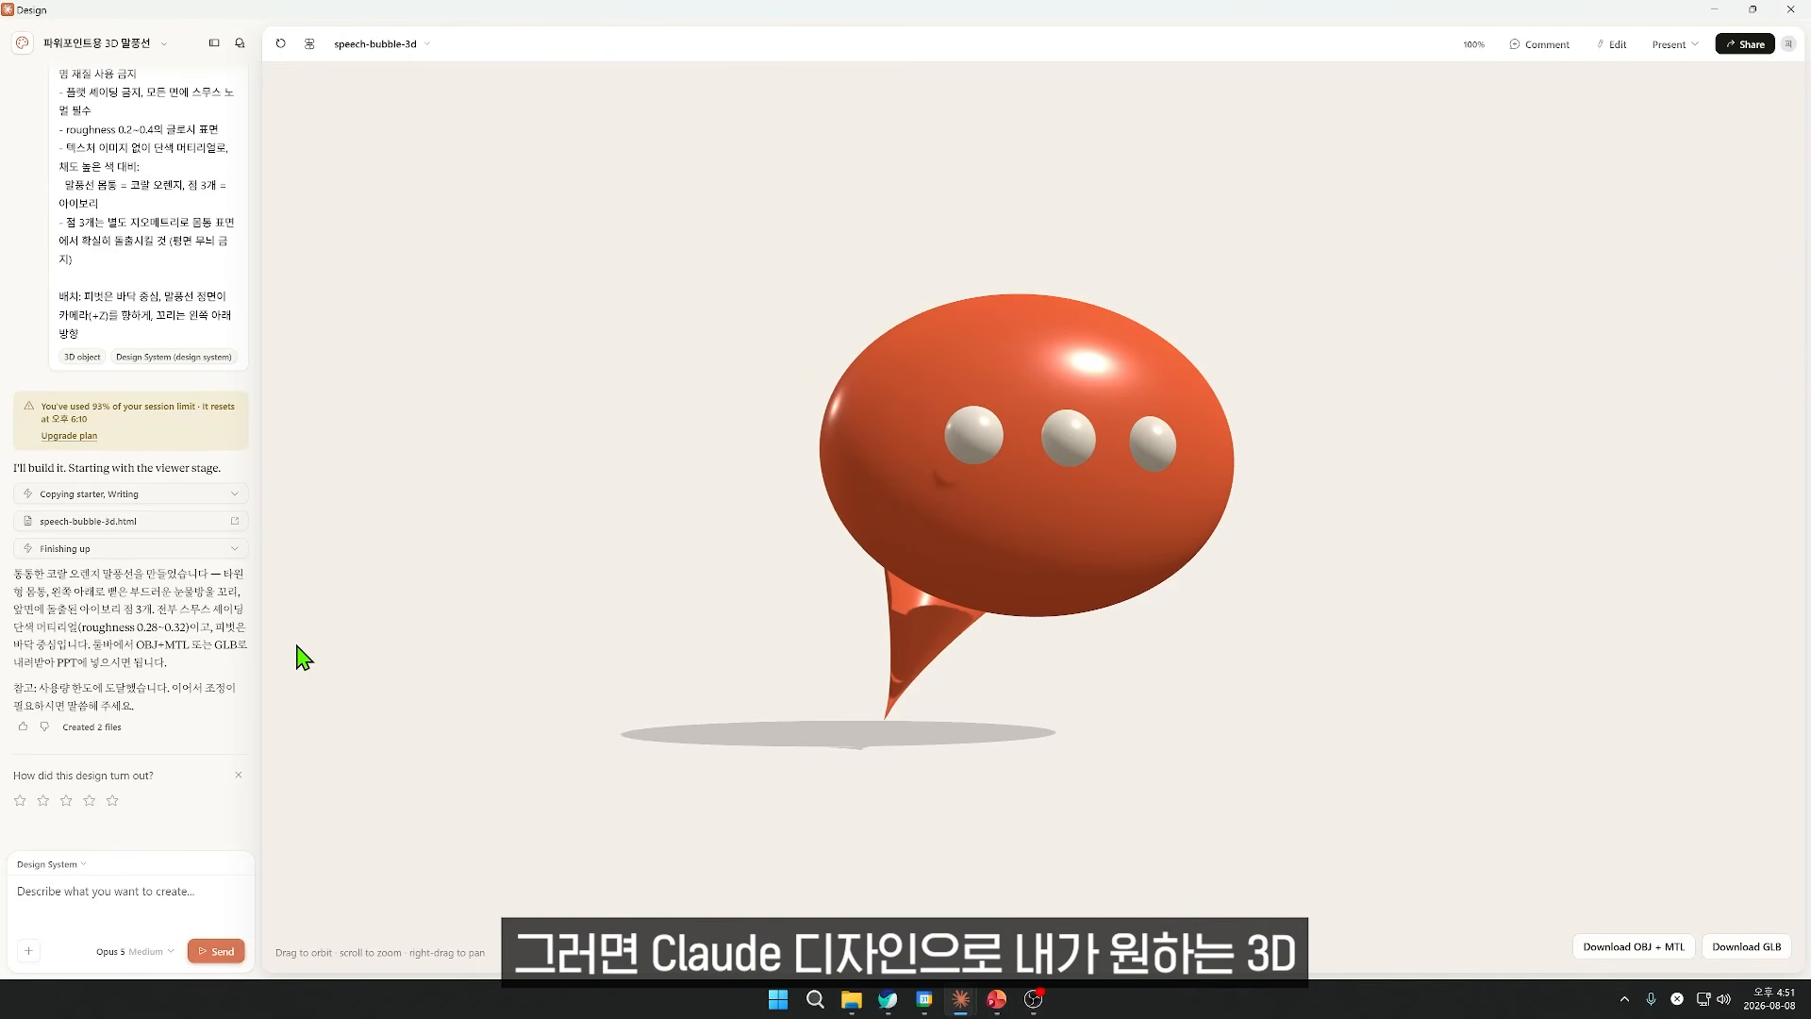
pyautogui.moveTo(991, 562); pyautogui.dragTo(993, 615)
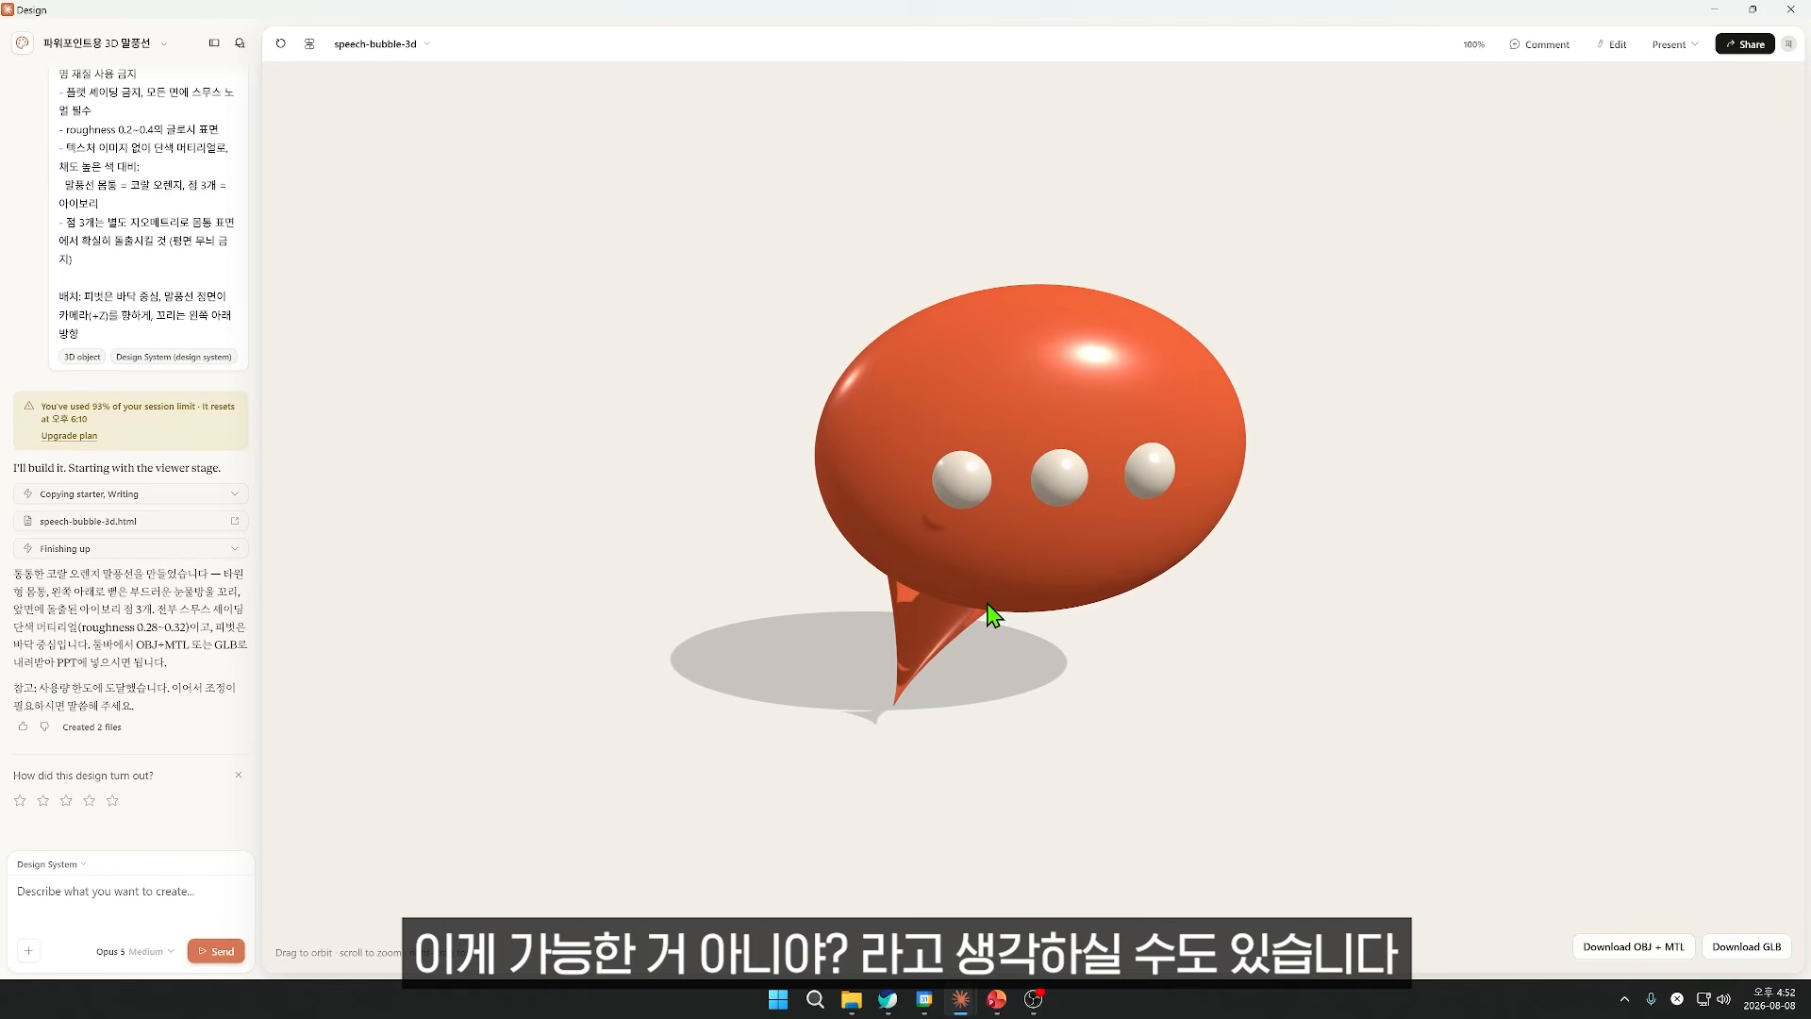
# Step: Switch to PowerPoint, end the slide show and rotate the 3D bar chart with the arrow on slide 8
pyautogui.click(990, 1000)
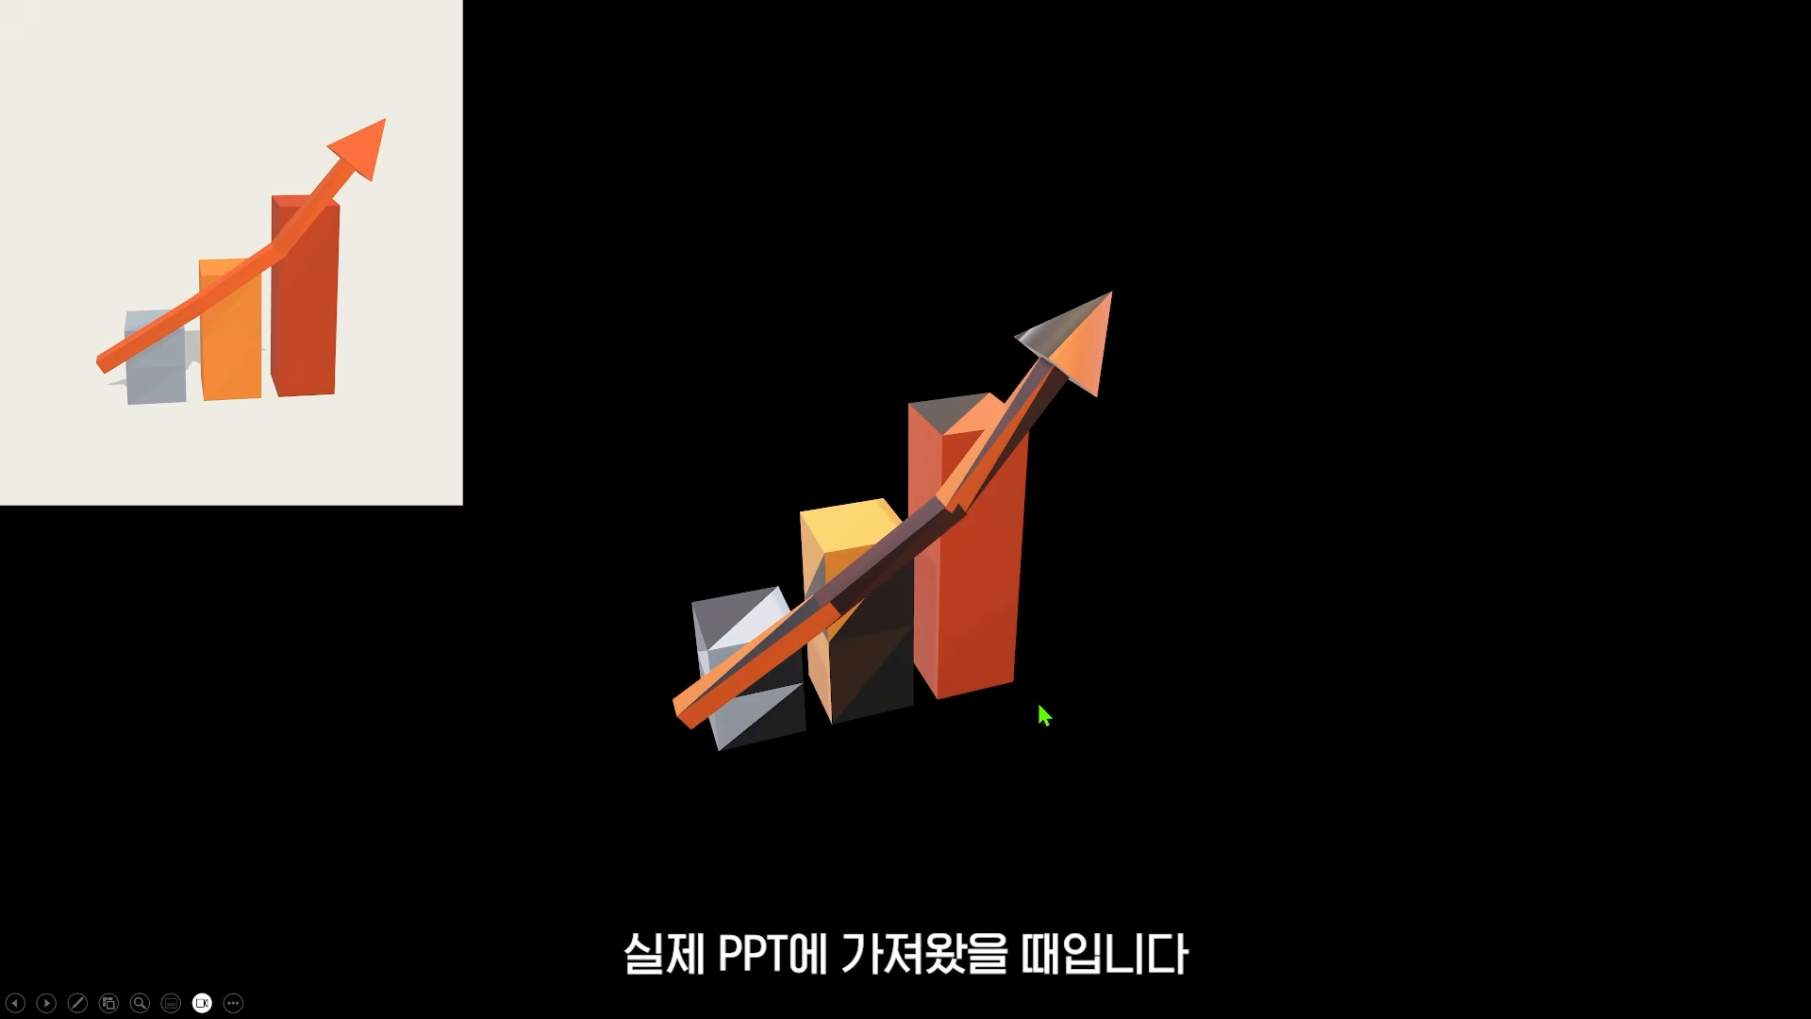
pyautogui.press('Escape')
pyautogui.click(585, 351)
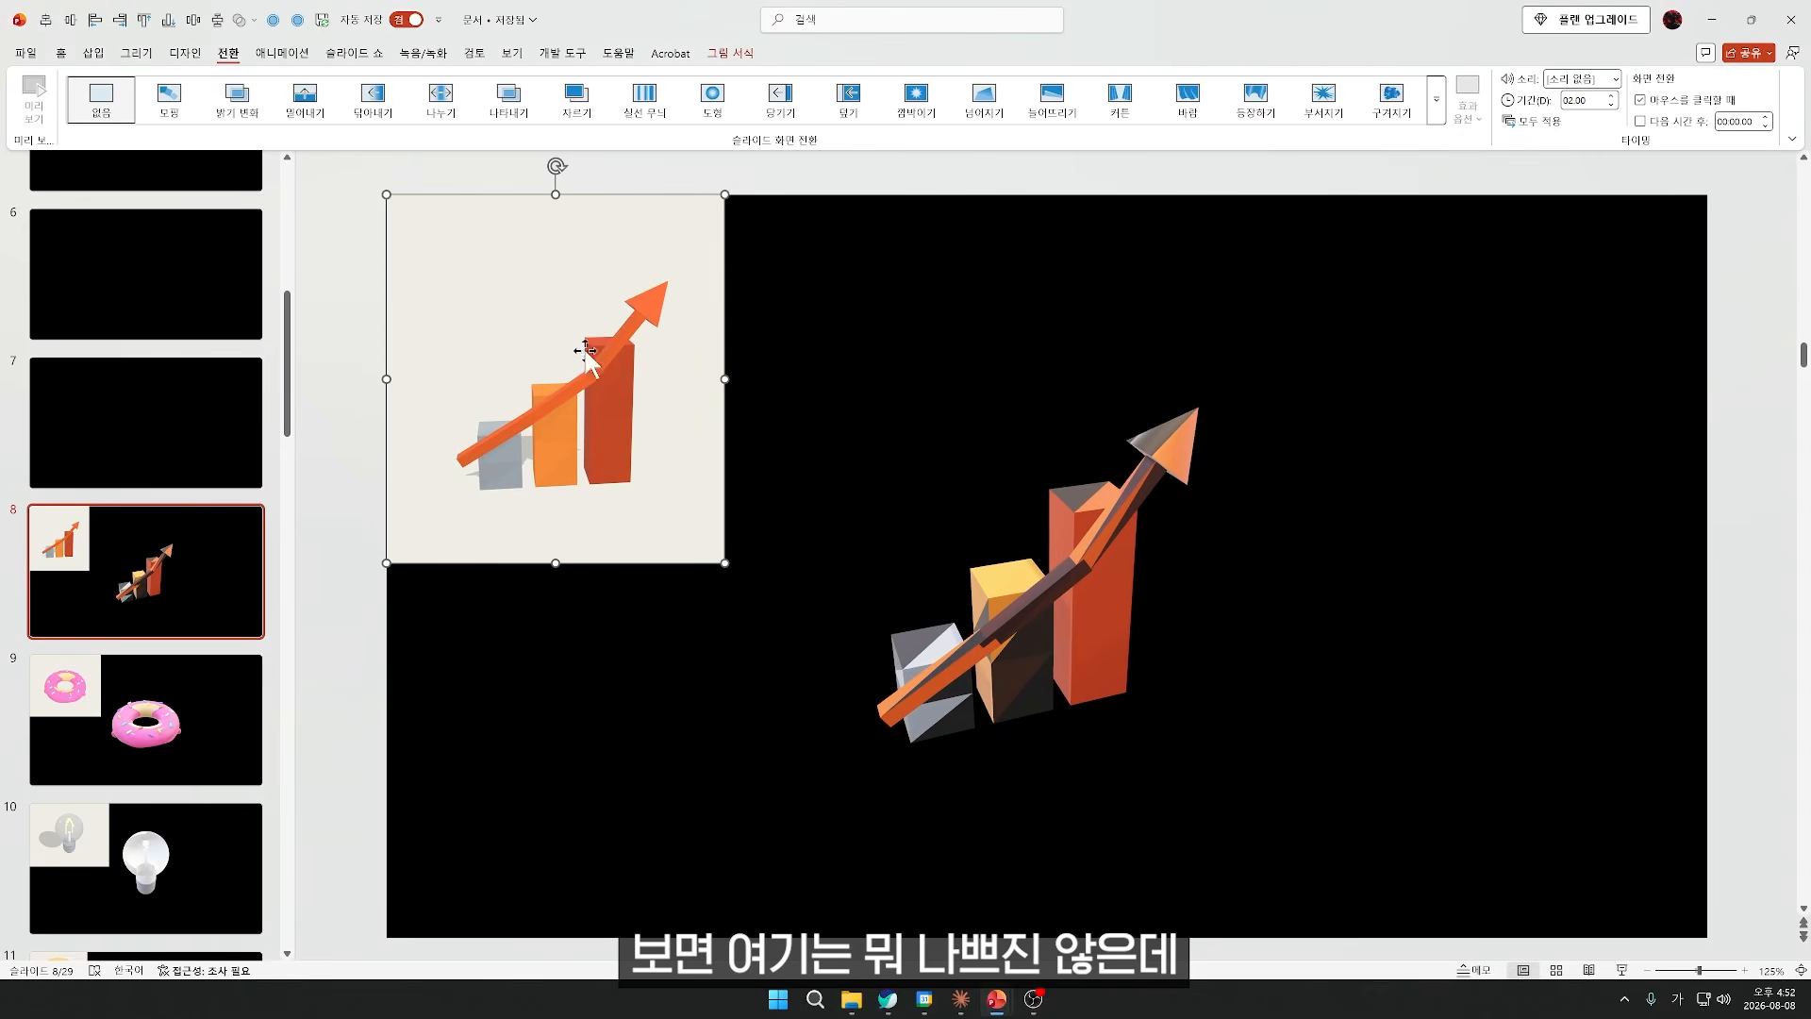
pyautogui.click(1077, 597)
pyautogui.moveTo(1043, 546); pyautogui.dragTo(774, 700)
# Step: Rotate the pink donut model on slide 9 to another viewing angle
pyautogui.press('pagedown')
pyautogui.click(1061, 632)
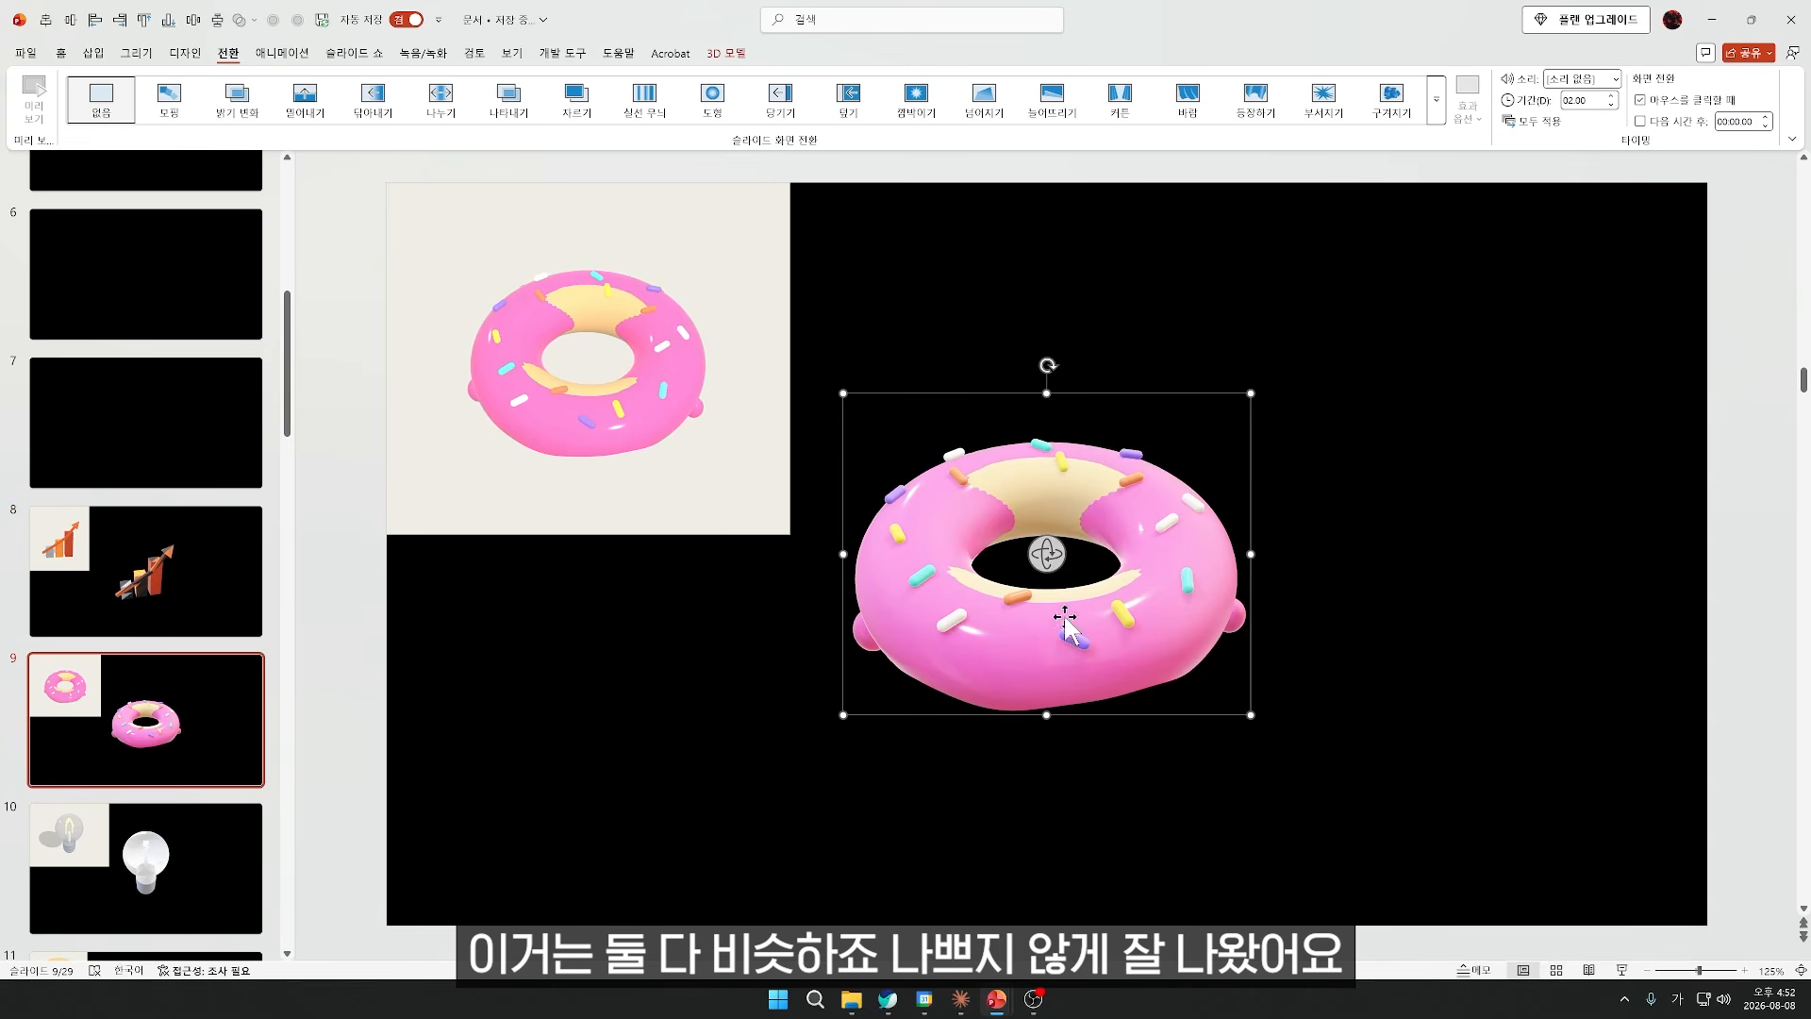
pyautogui.moveTo(1061, 632); pyautogui.dragTo(1185, 444)
# Step: Rotate the light bulb model on slide 10 and tilt it to check how its transparent glass renders
pyautogui.press('pagedown')
pyautogui.click(1047, 558)
pyautogui.moveTo(1047, 557); pyautogui.dragTo(987, 493)
pyautogui.click(837, 683)
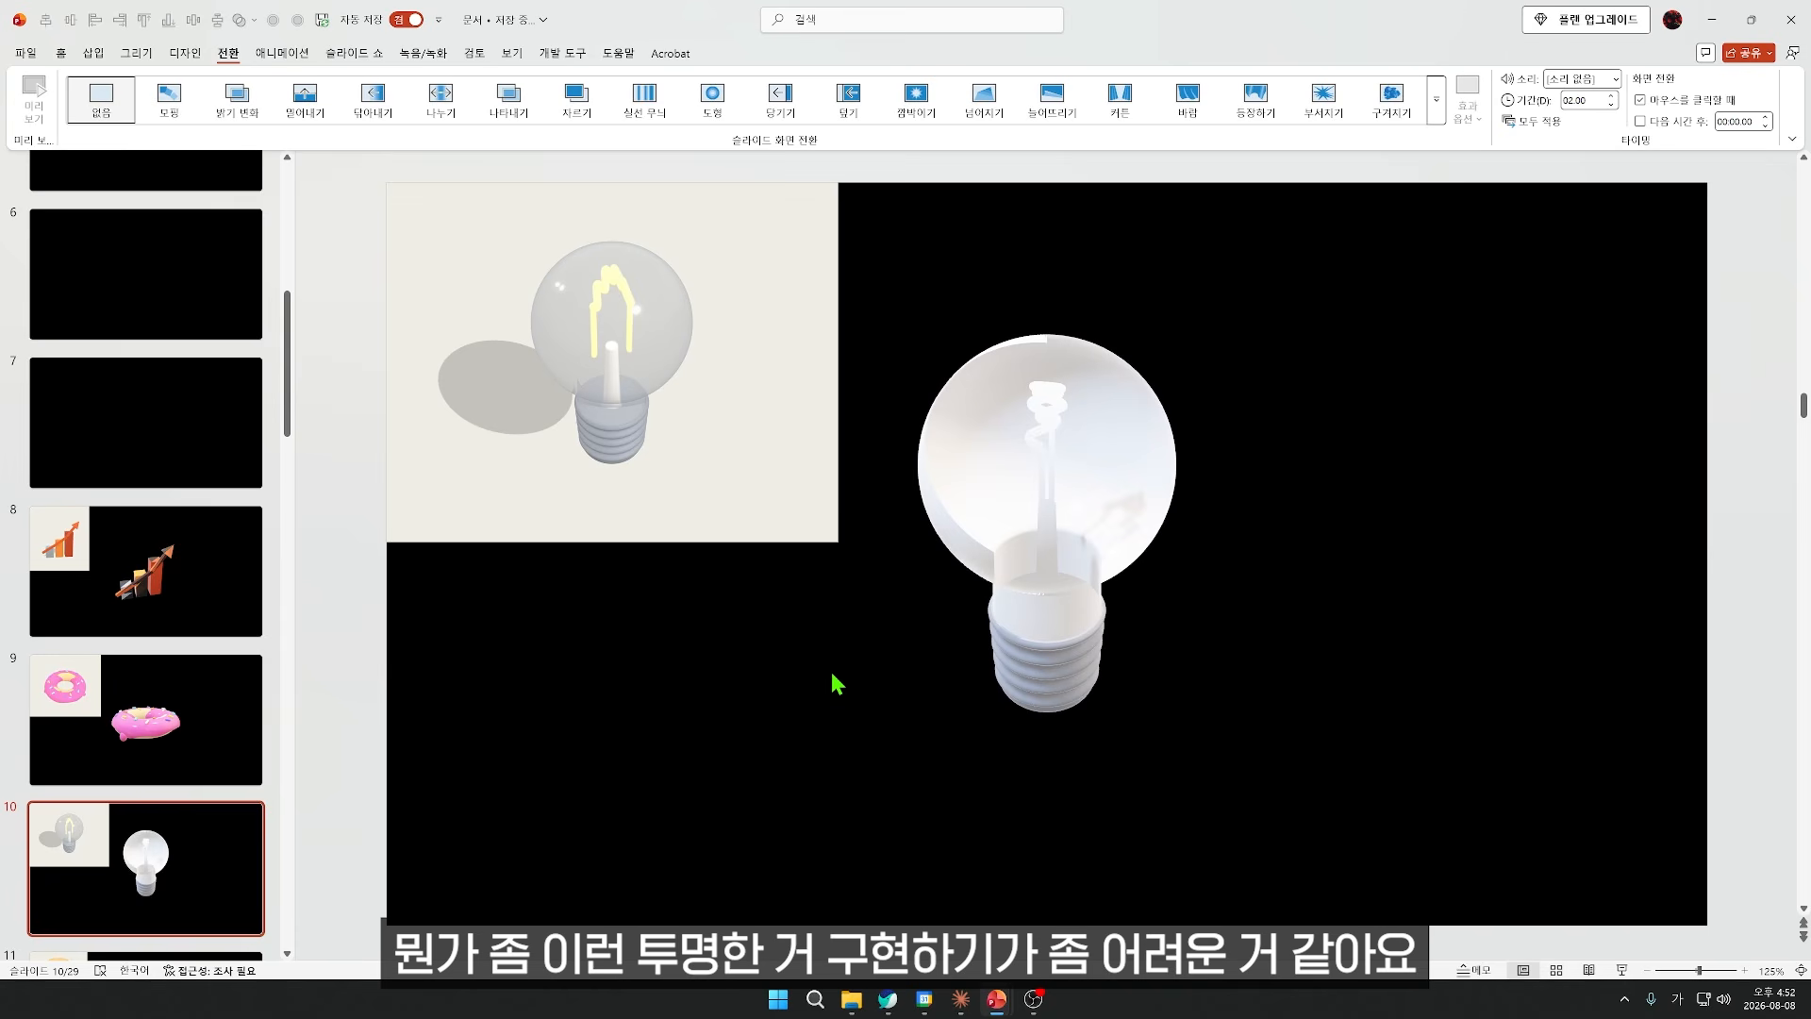
pyautogui.click(1059, 546)
pyautogui.moveTo(1060, 547); pyautogui.dragTo(1067, 501)
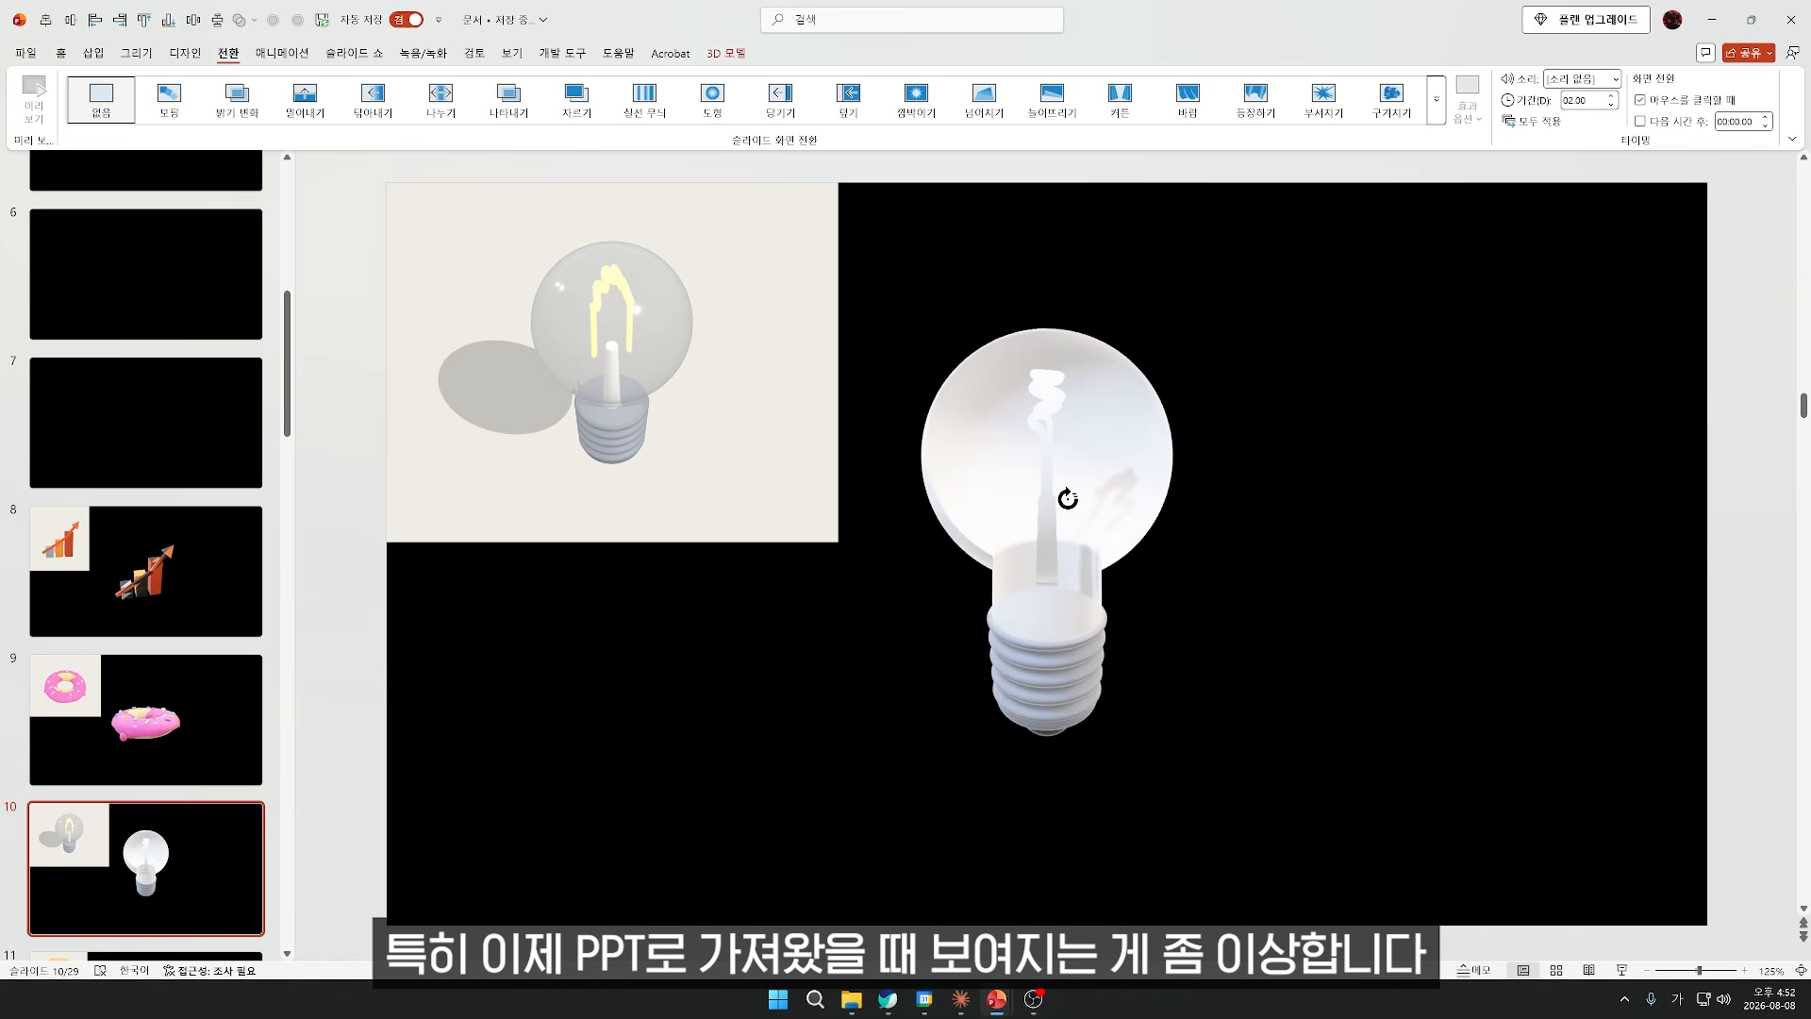
# Step: Rotate the rocket model on slide 12 and tilt the smiley face model on slide 13 slightly downward
pyautogui.click(861, 736)
pyautogui.scroll(-1, 861, 736)
pyautogui.click(1048, 556)
pyautogui.moveTo(1049, 570)
pyautogui.mouseDown()
pyautogui.moveTo(1043, 699)
pyautogui.moveTo(942, 459)
pyautogui.moveTo(1072, 568)
pyautogui.mouseUp()
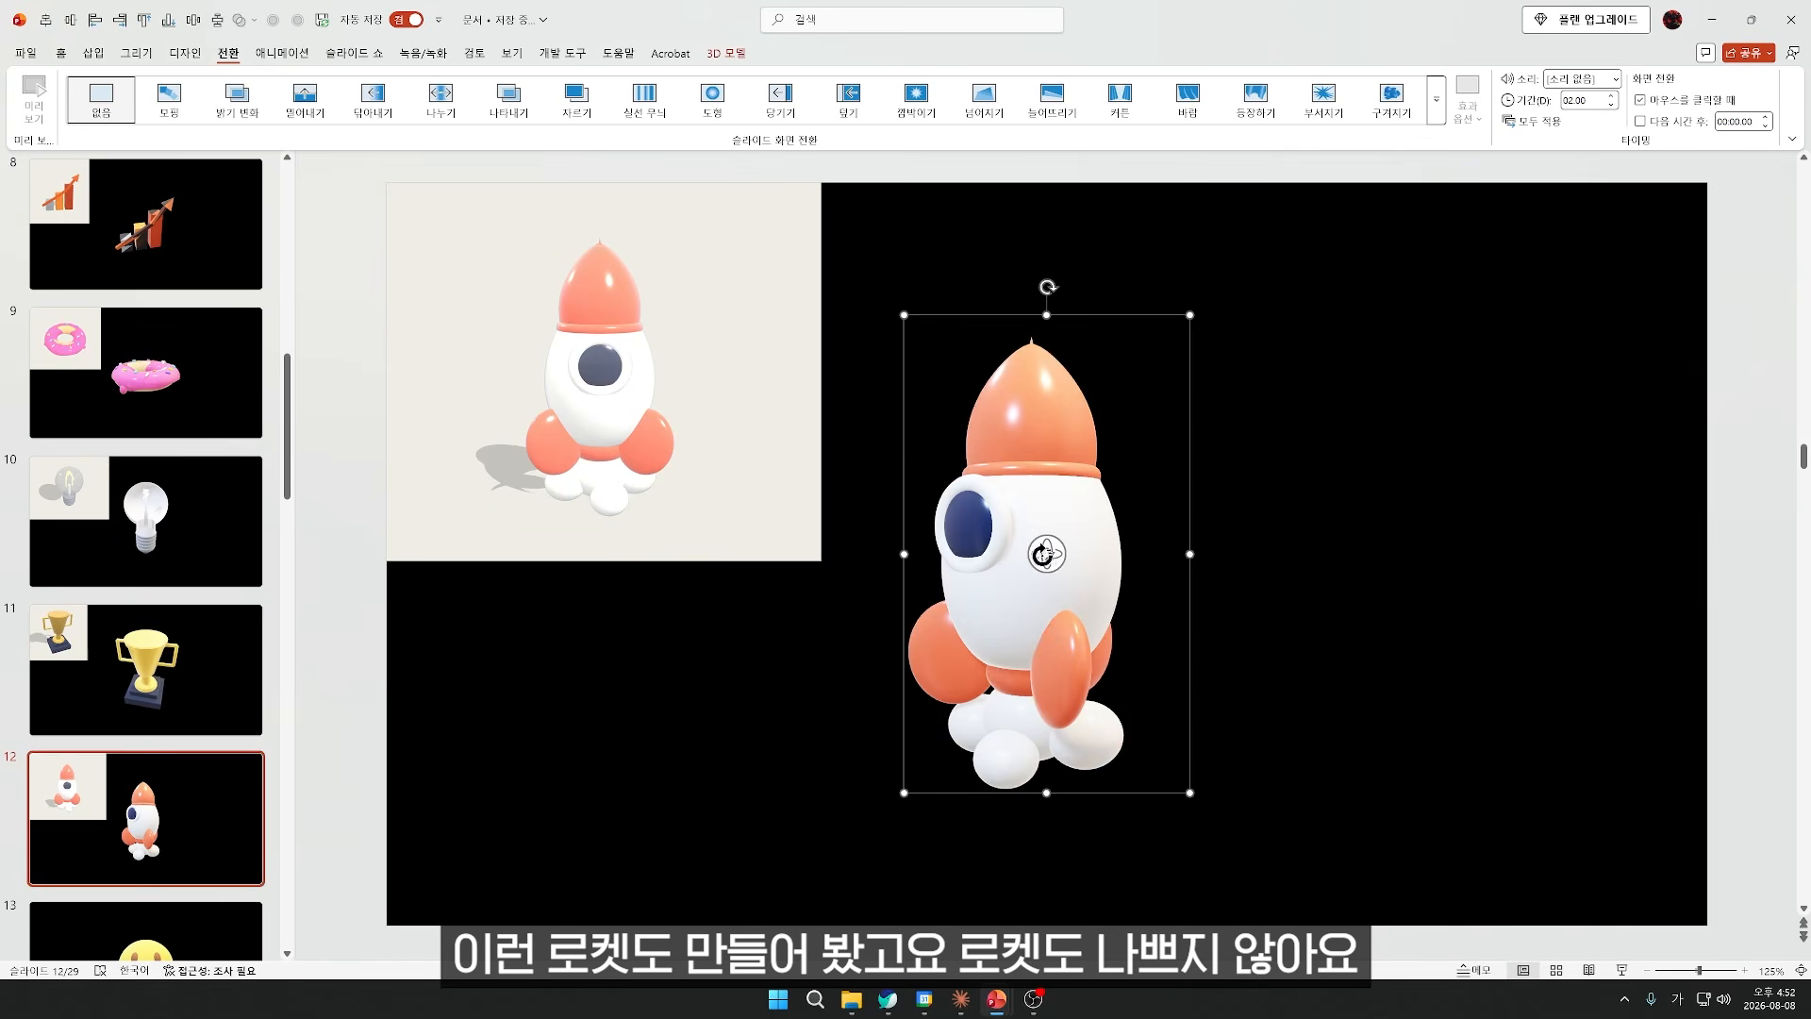
pyautogui.moveTo(1043, 554); pyautogui.dragTo(746, 692)
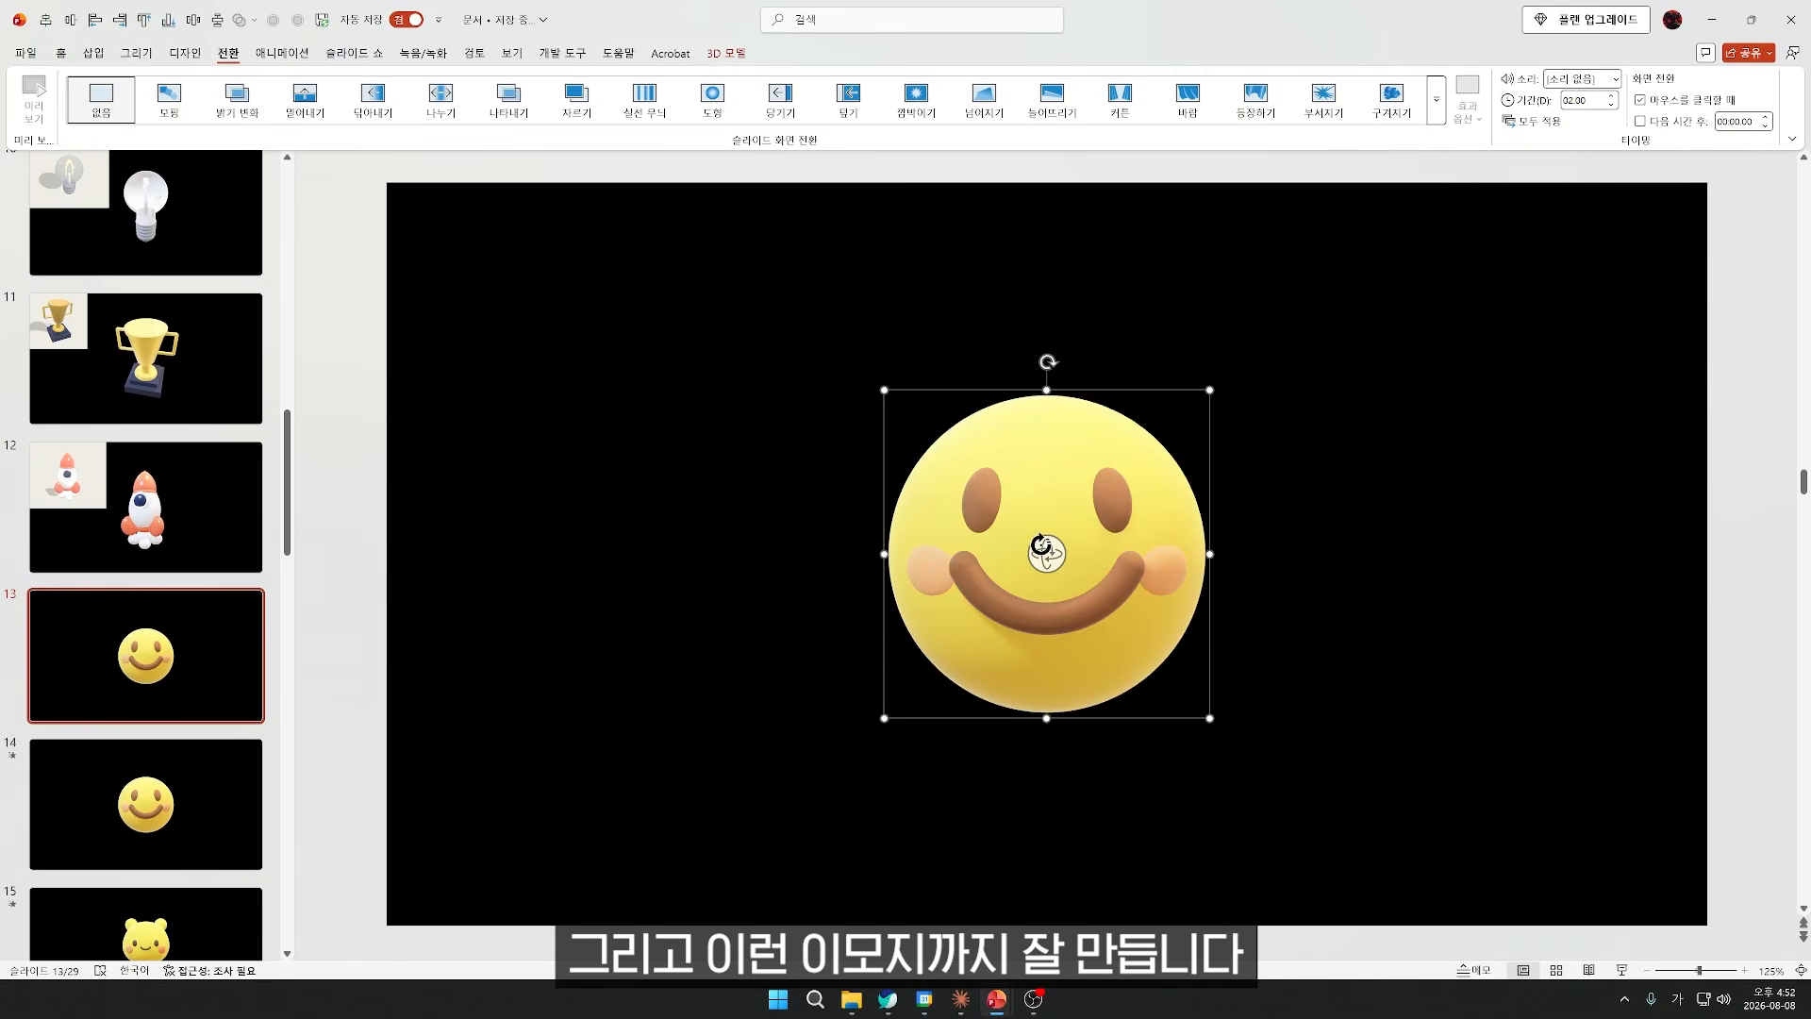
pyautogui.moveTo(1044, 546)
pyautogui.mouseDown()
pyautogui.moveTo(1363, 595)
pyautogui.moveTo(788, 580)
pyautogui.moveTo(958, 421)
pyautogui.moveTo(1043, 577)
pyautogui.mouseUp()
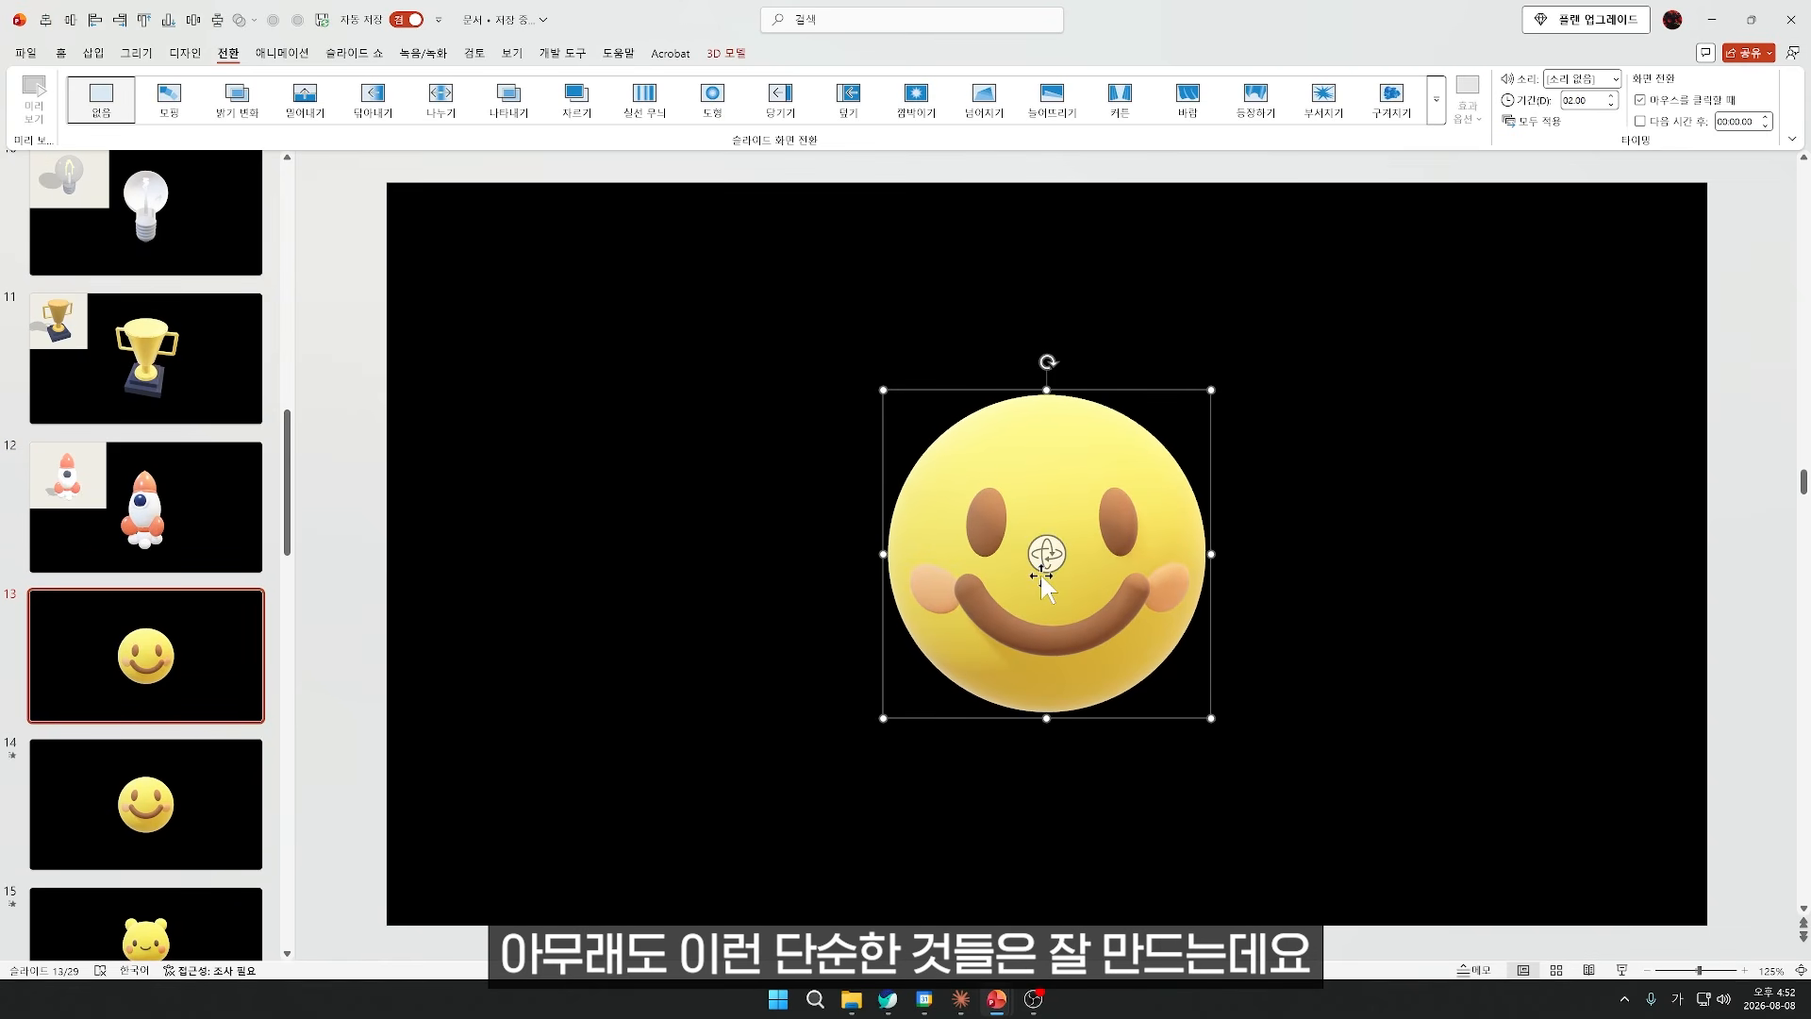
# Step: Examine the Shiba Inu model in Claude Design from several angles and compare it with its attached reference illustration
pyautogui.click(199, 613)
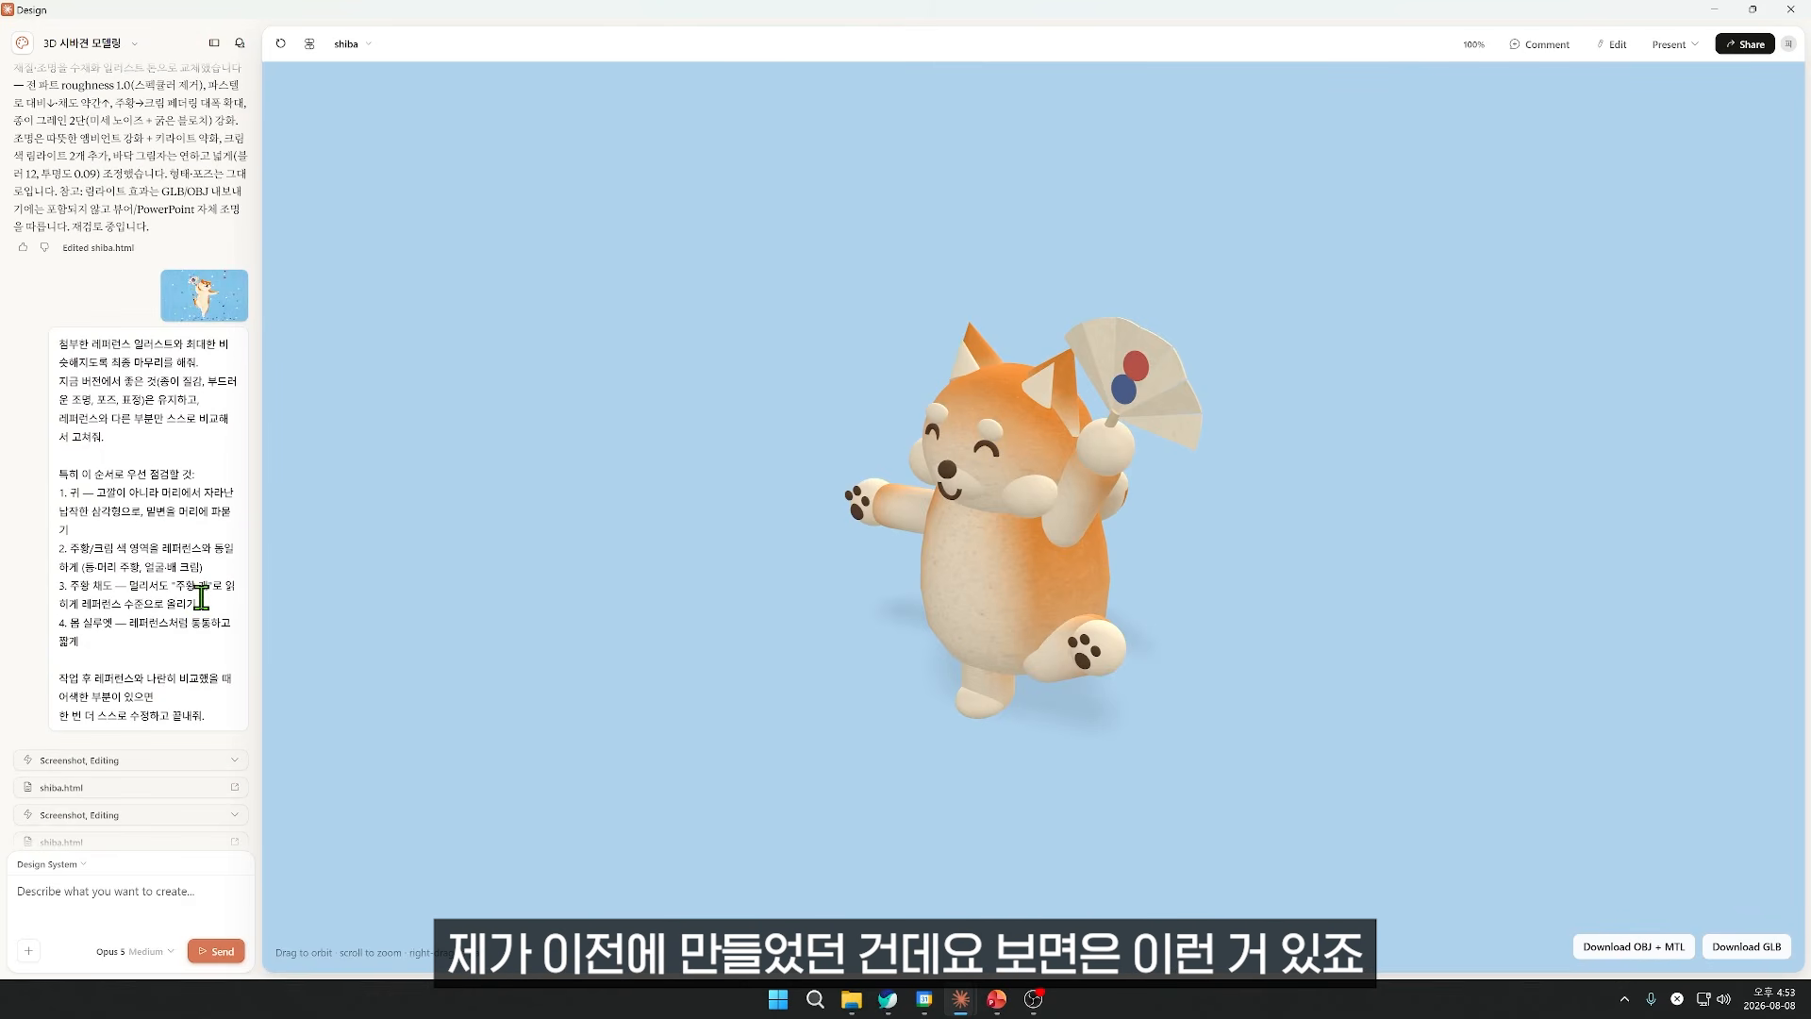
pyautogui.moveTo(962, 561); pyautogui.dragTo(1018, 528)
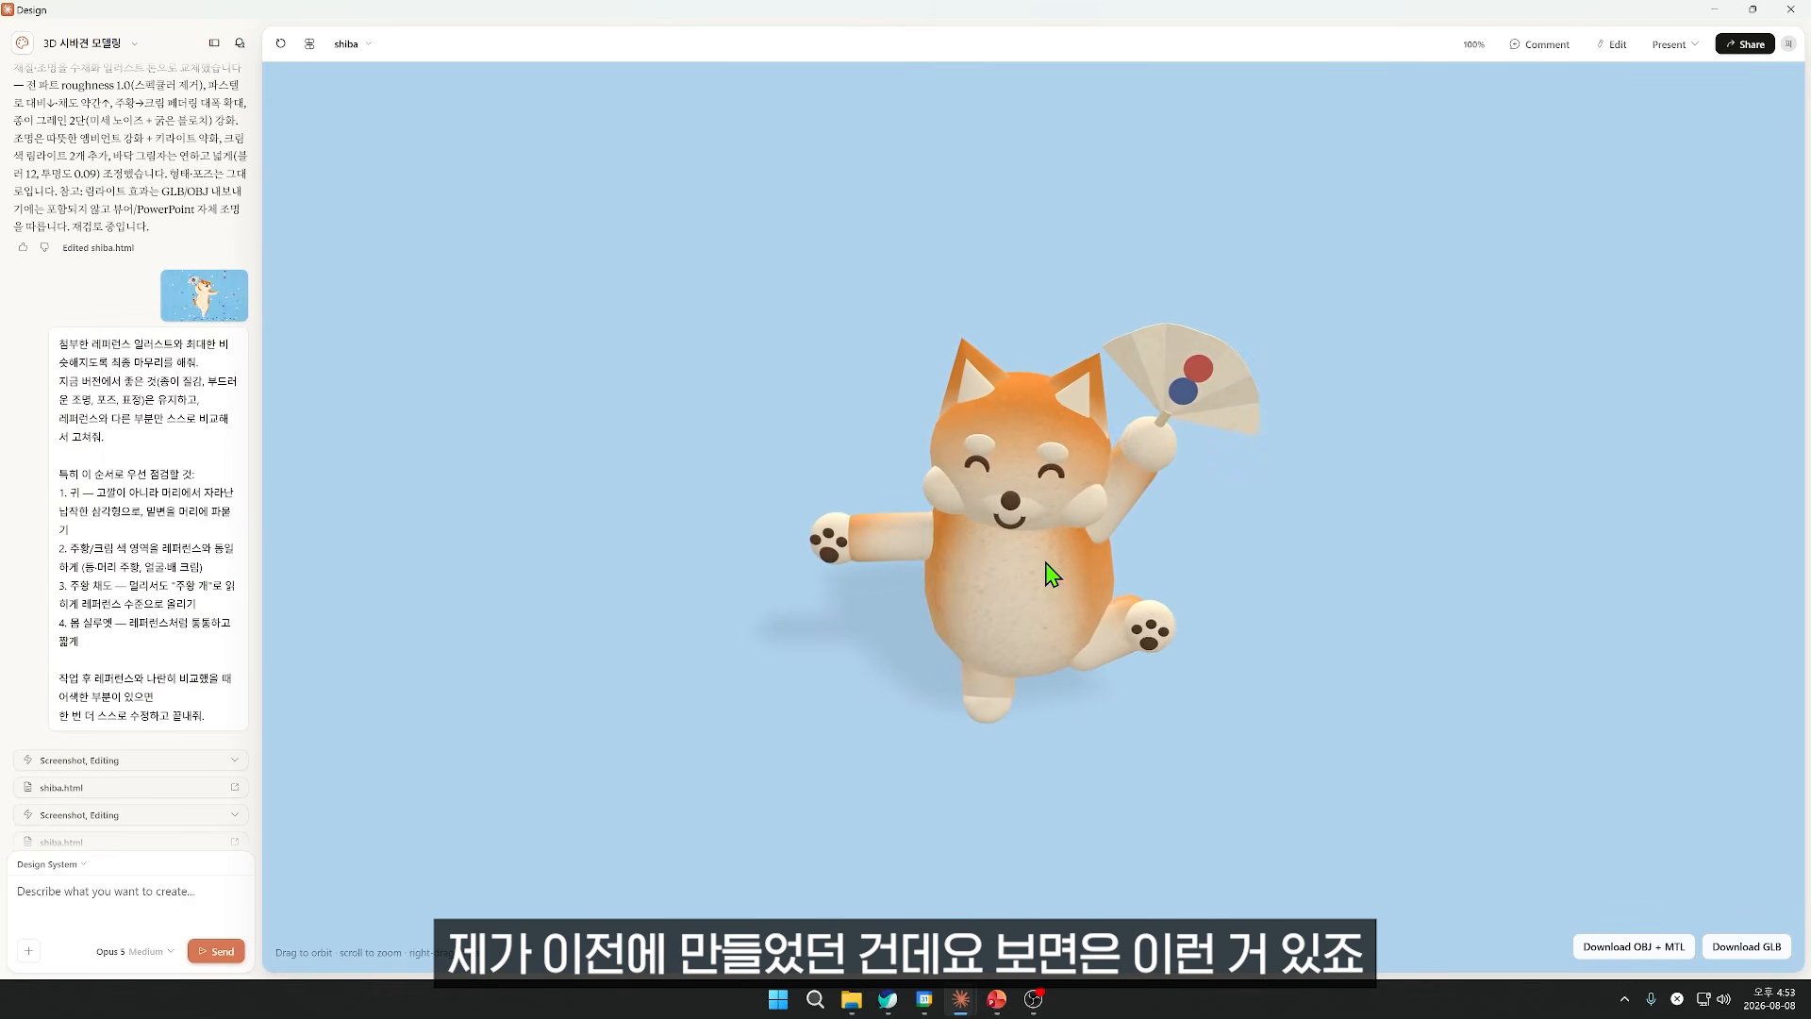
pyautogui.click(202, 295)
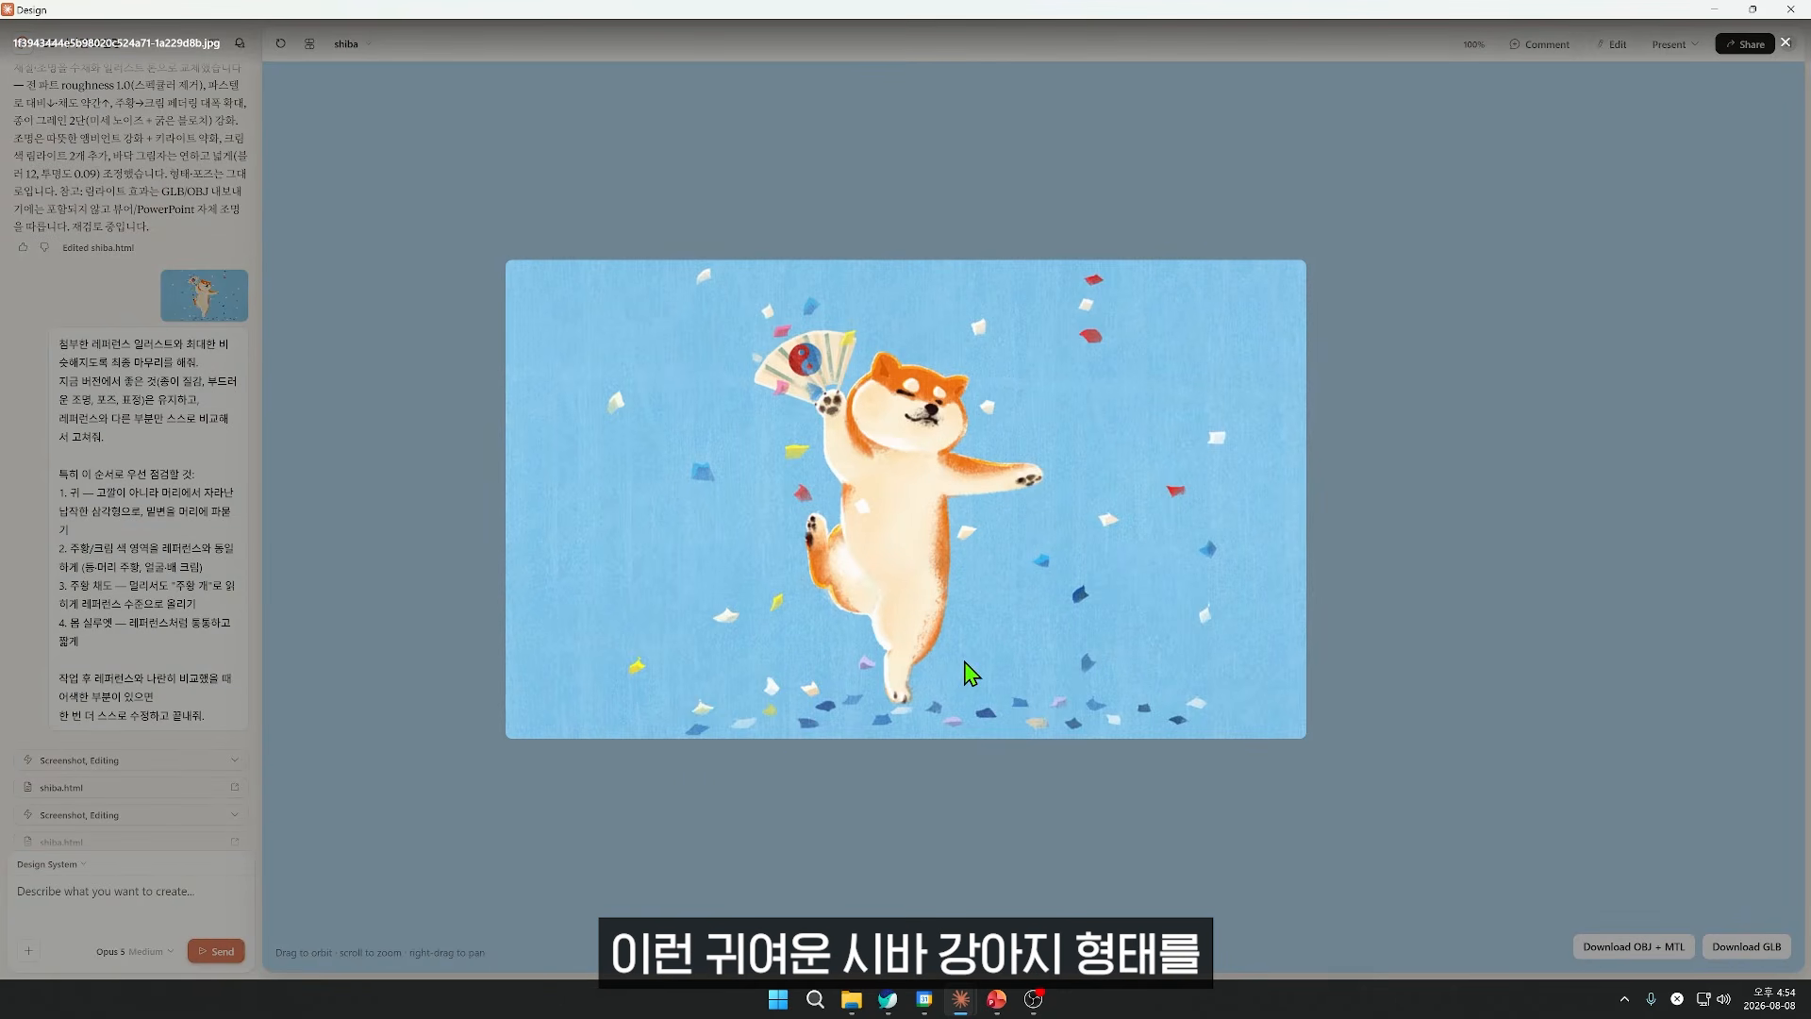
pyautogui.click(1425, 446)
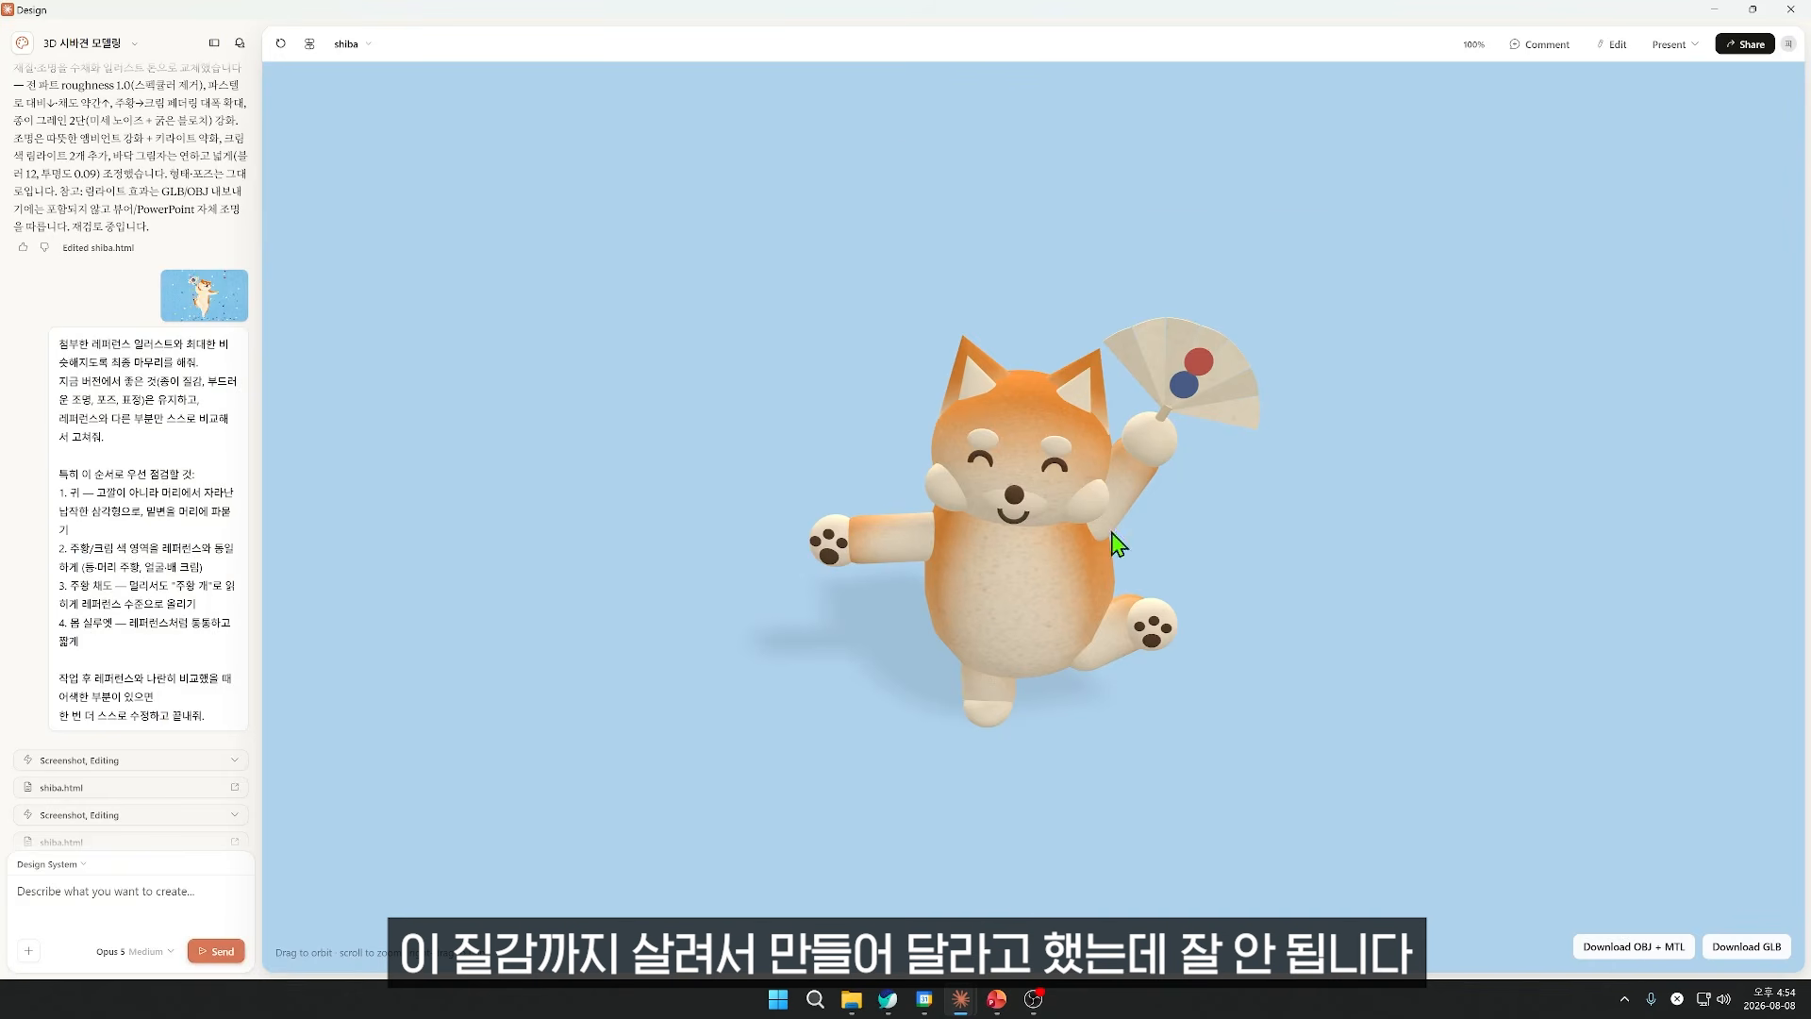
pyautogui.moveTo(1047, 562); pyautogui.dragTo(992, 535)
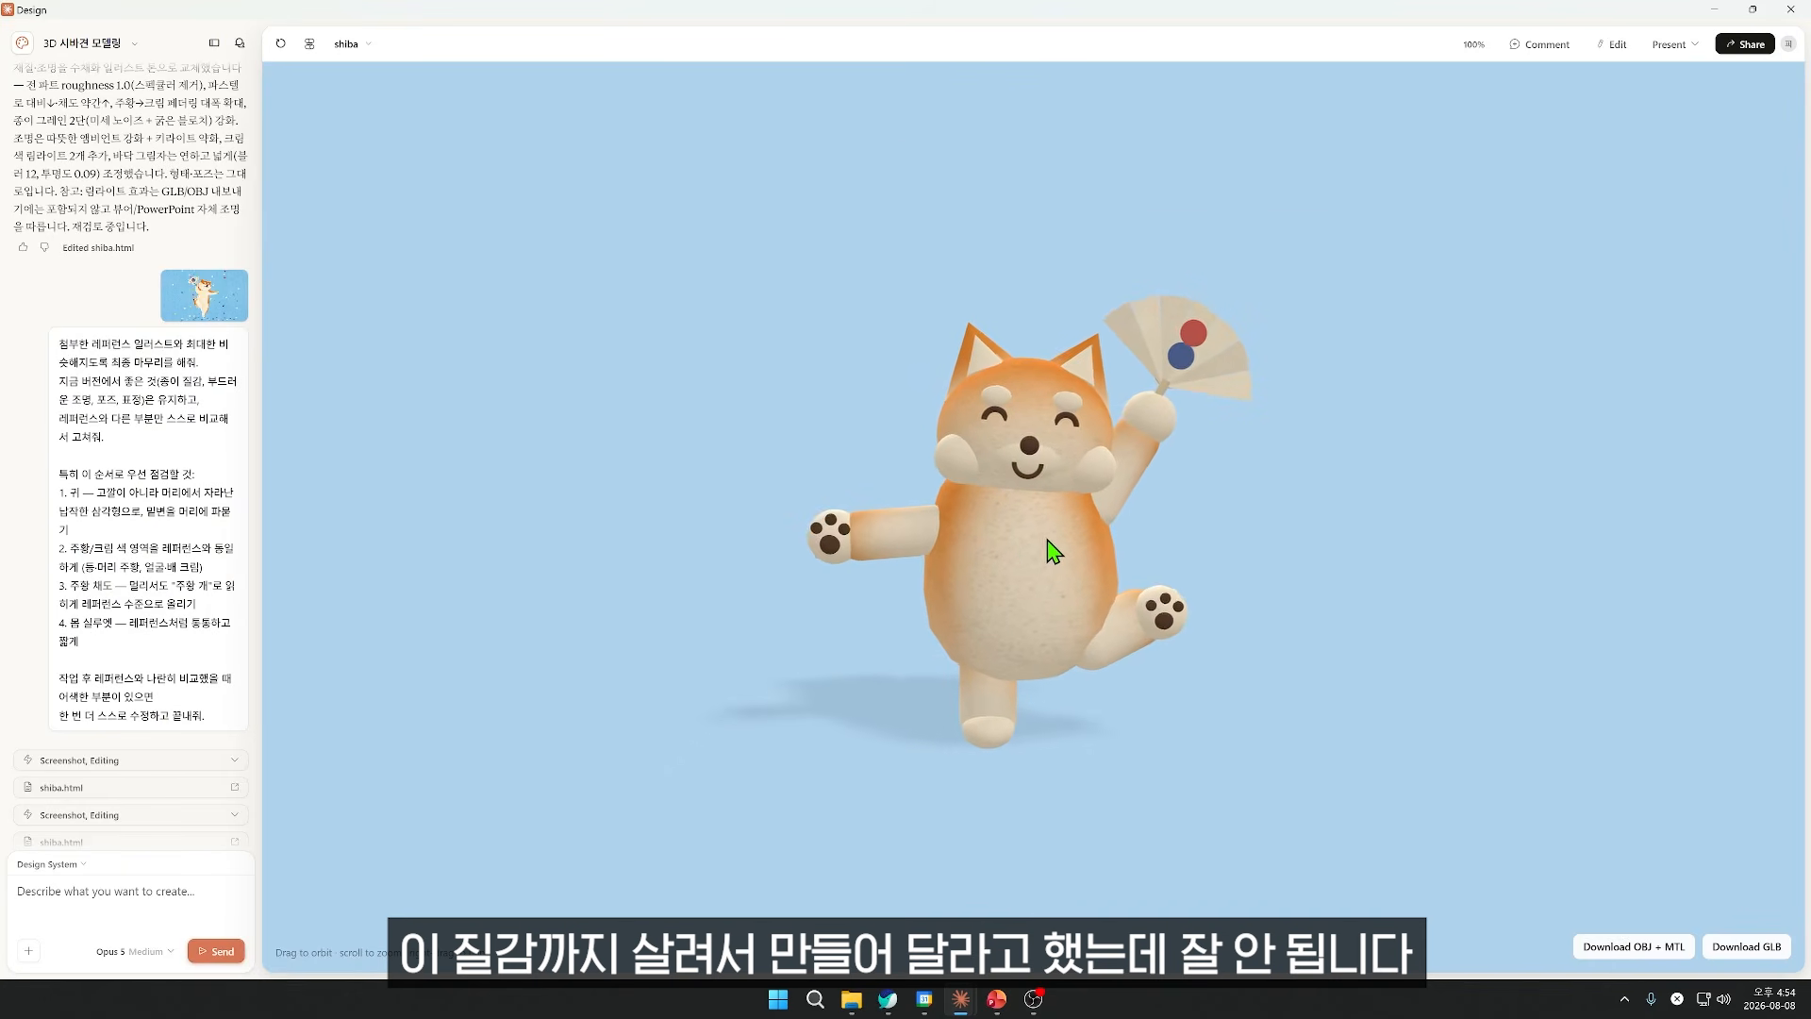
pyautogui.scroll(5, 1009, 542)
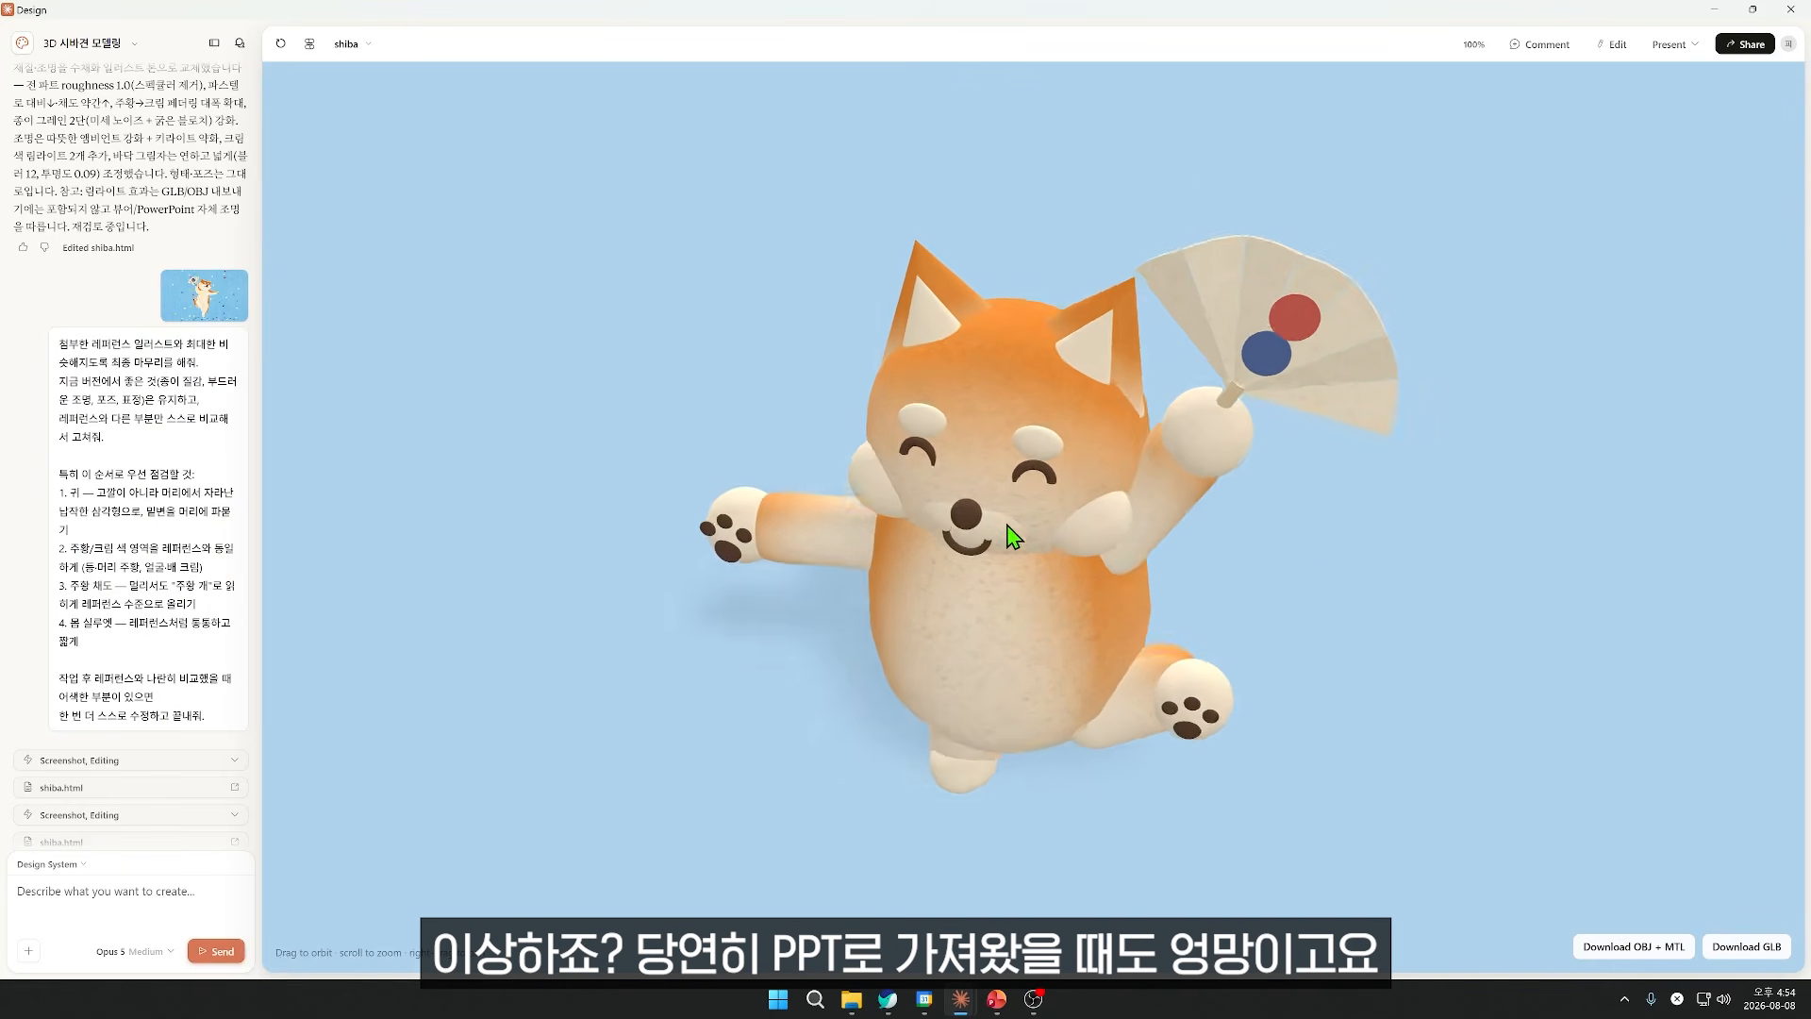
pyautogui.moveTo(1010, 534)
pyautogui.mouseDown()
pyautogui.moveTo(1160, 522)
pyautogui.moveTo(1568, 562)
pyautogui.moveTo(982, 521)
pyautogui.mouseUp()
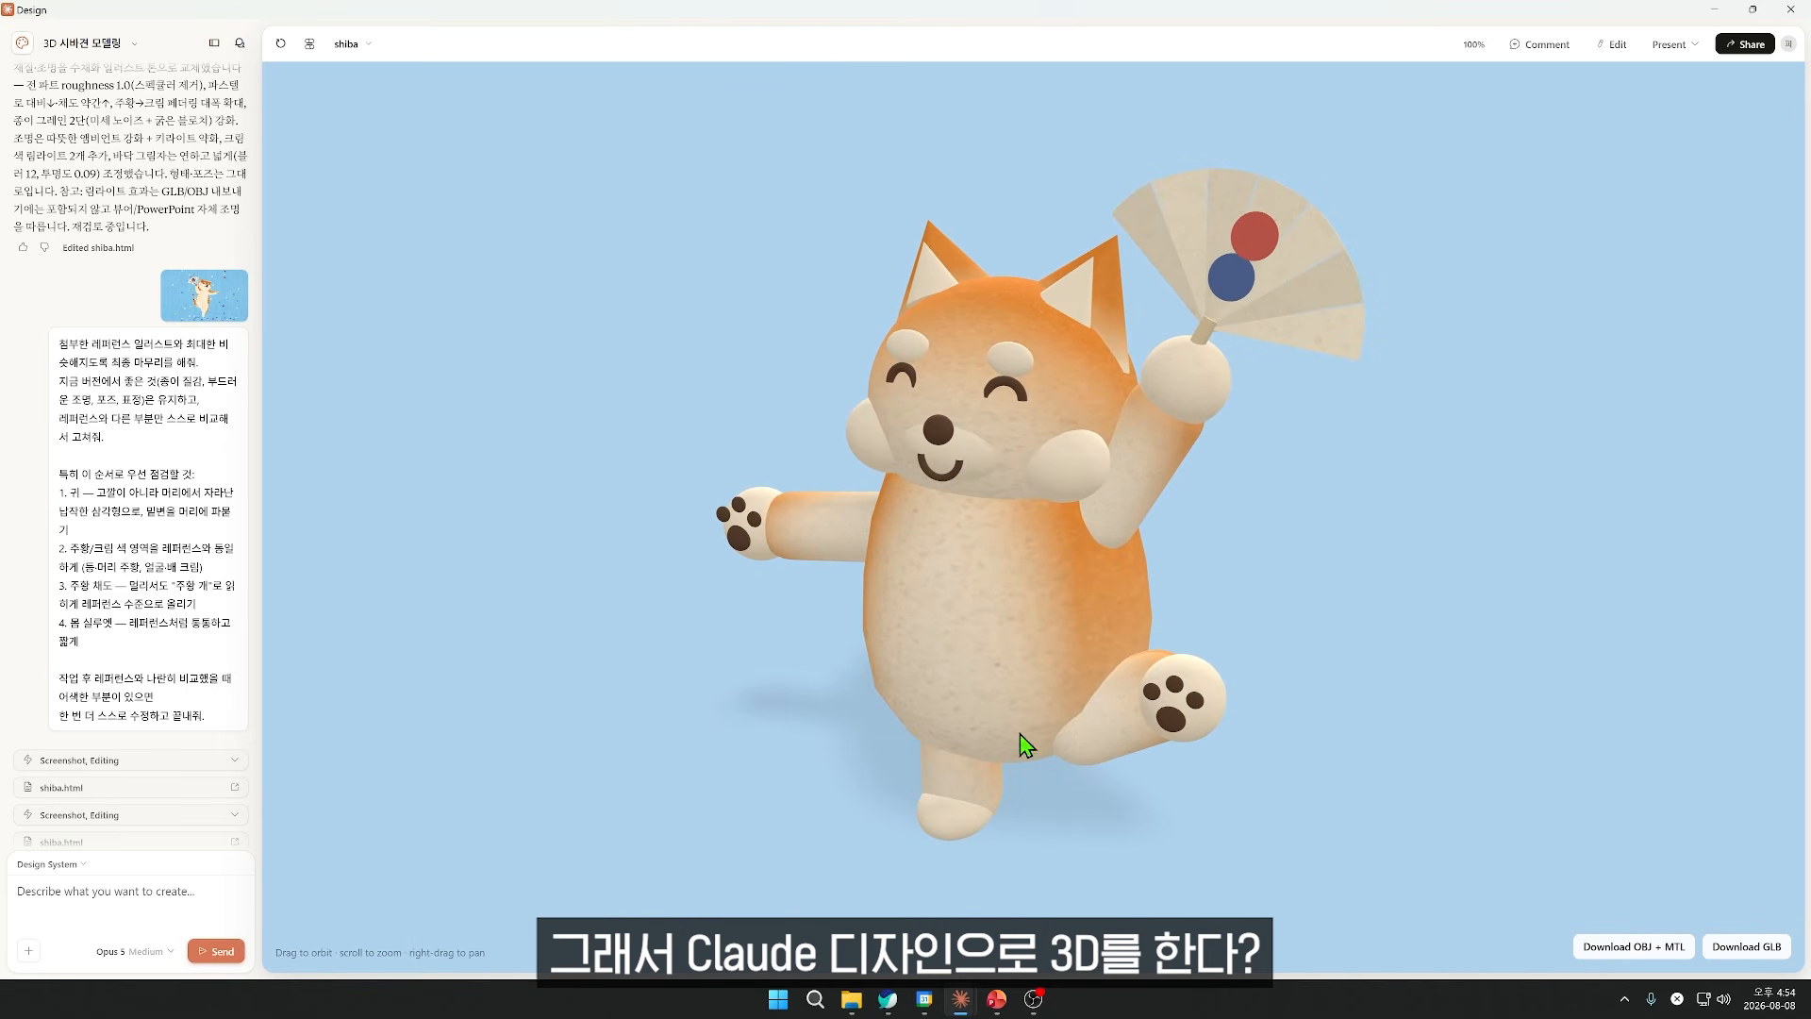
# Step: Switch to PowerPoint, go to the yellow bear on slide 15 and show the basic editing commands
pyautogui.click(996, 999)
pyautogui.press('Up')
pyautogui.press('Down')
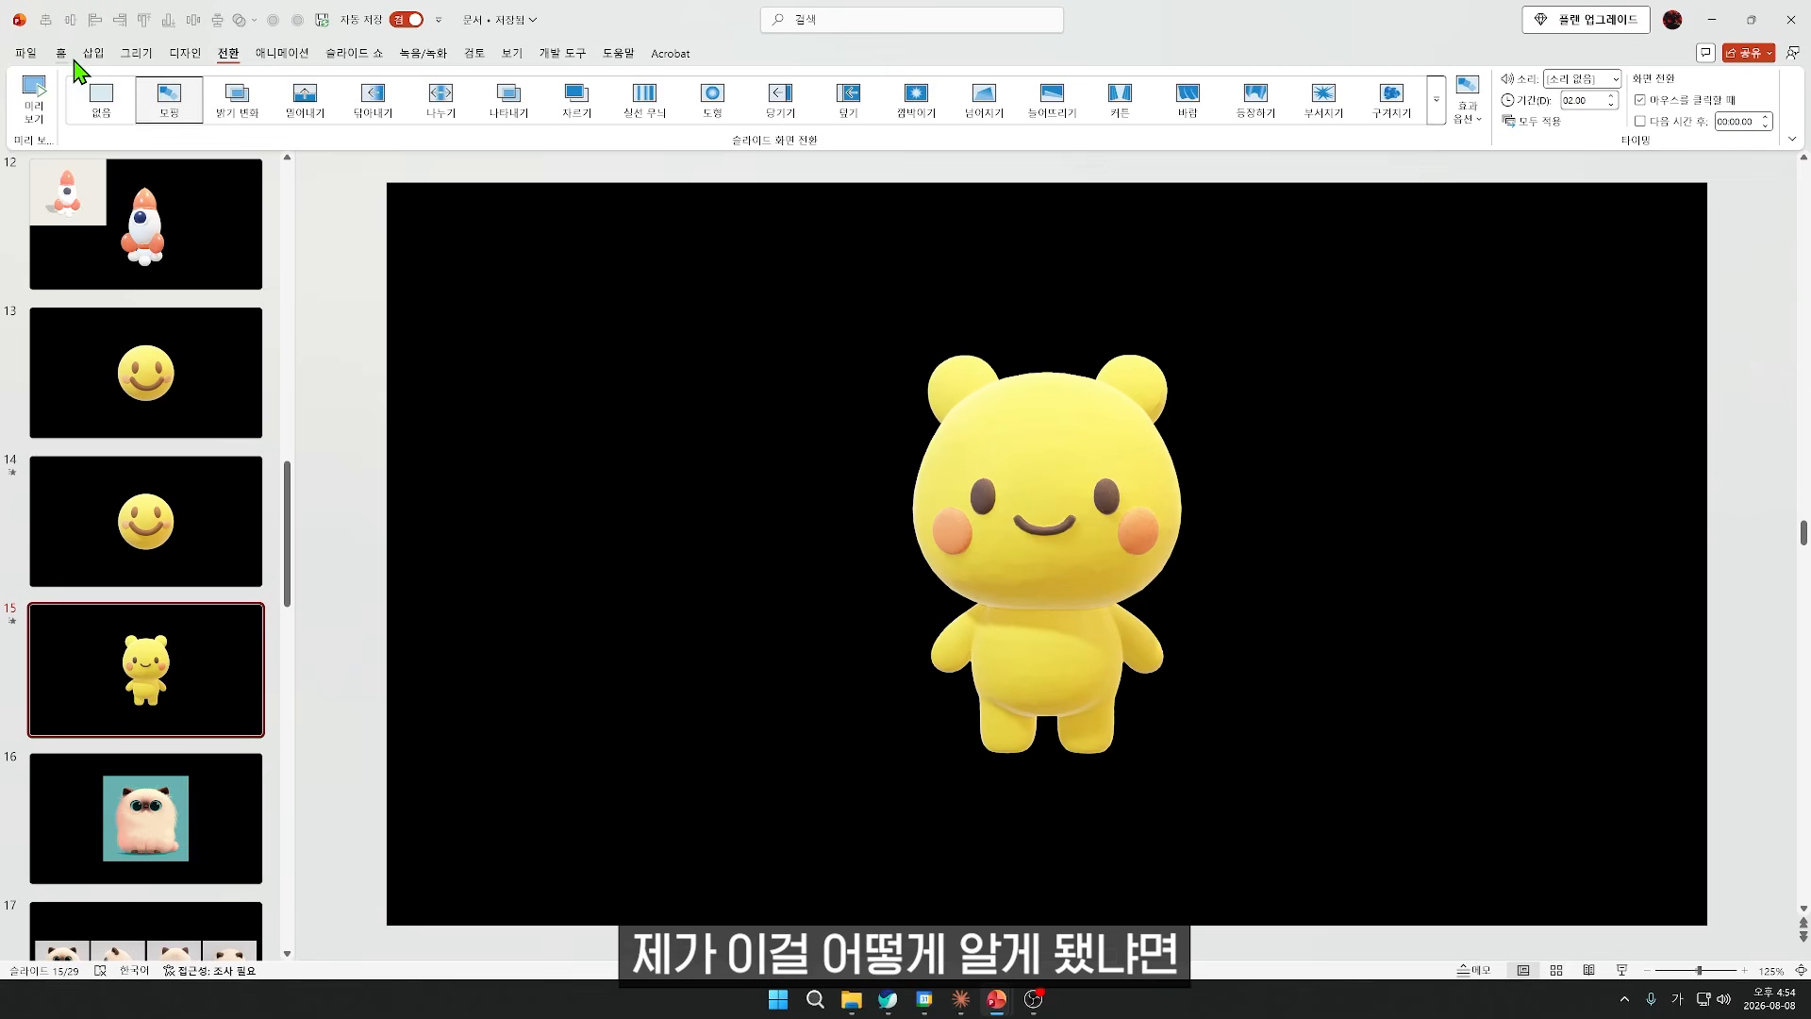
pyautogui.click(62, 54)
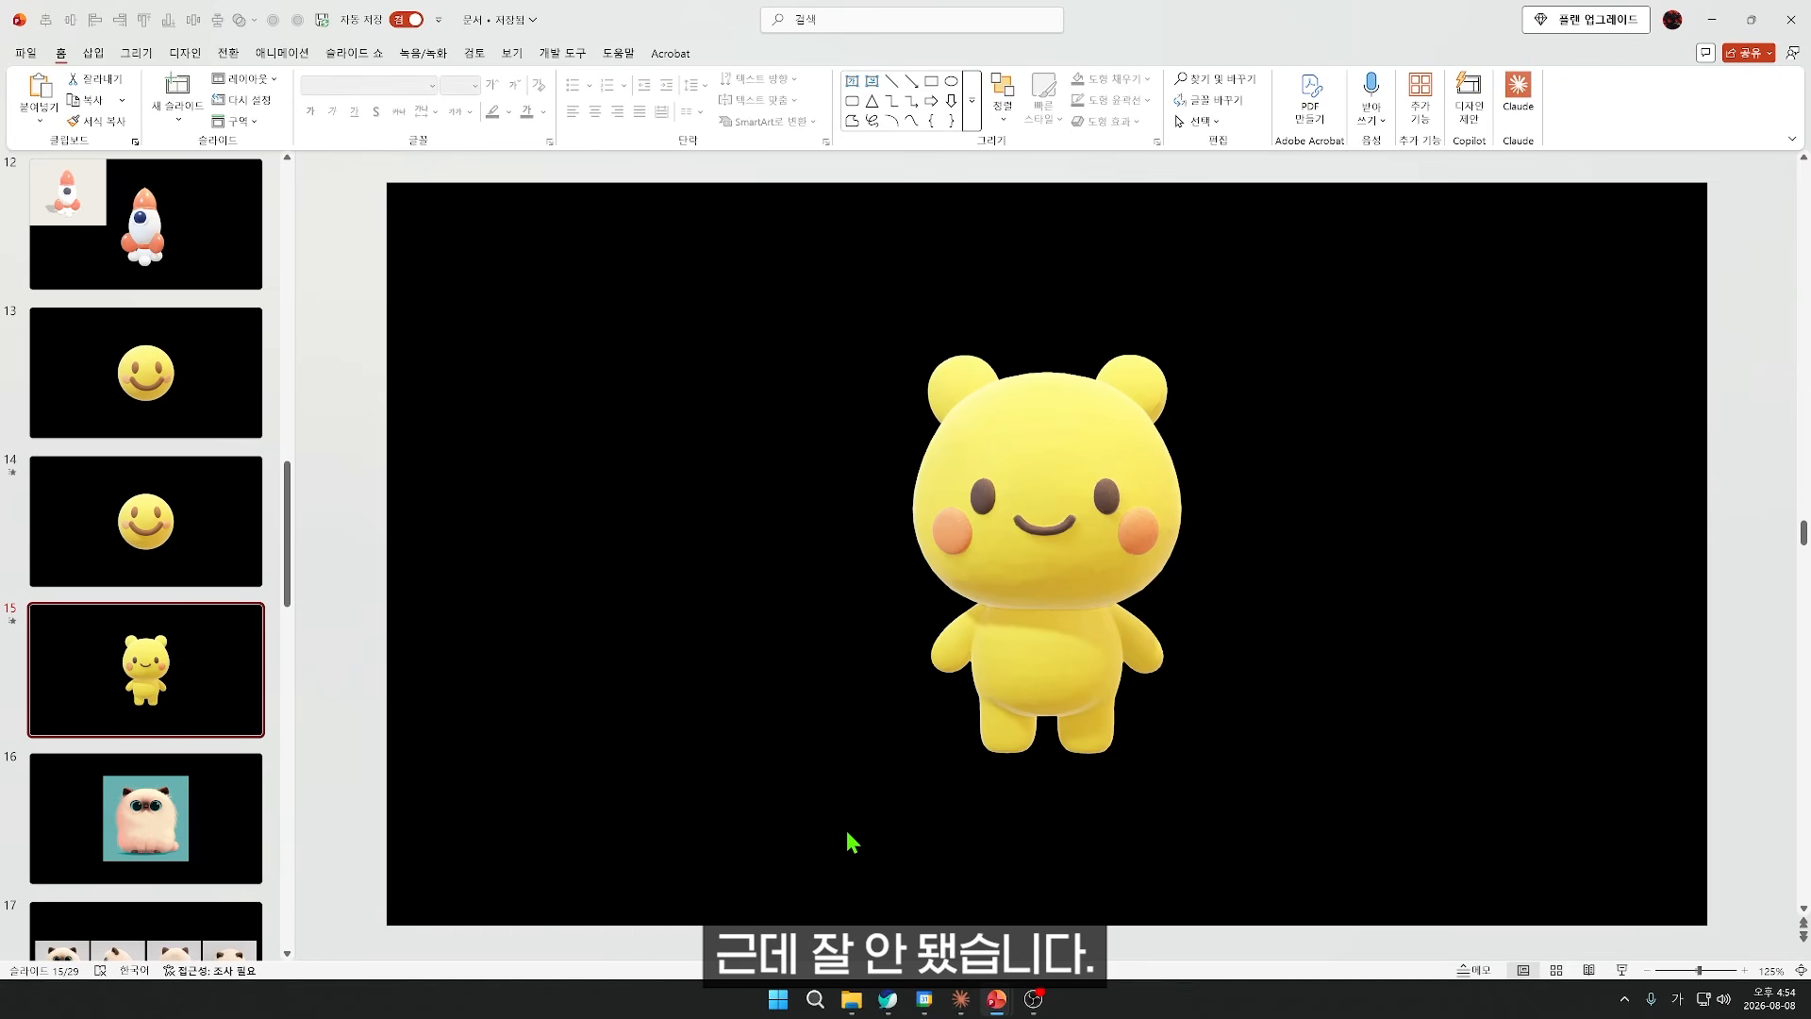
# Step: Return to the yellow bear model on slide 15, turn it slightly and examine its details up close
pyautogui.click(961, 998)
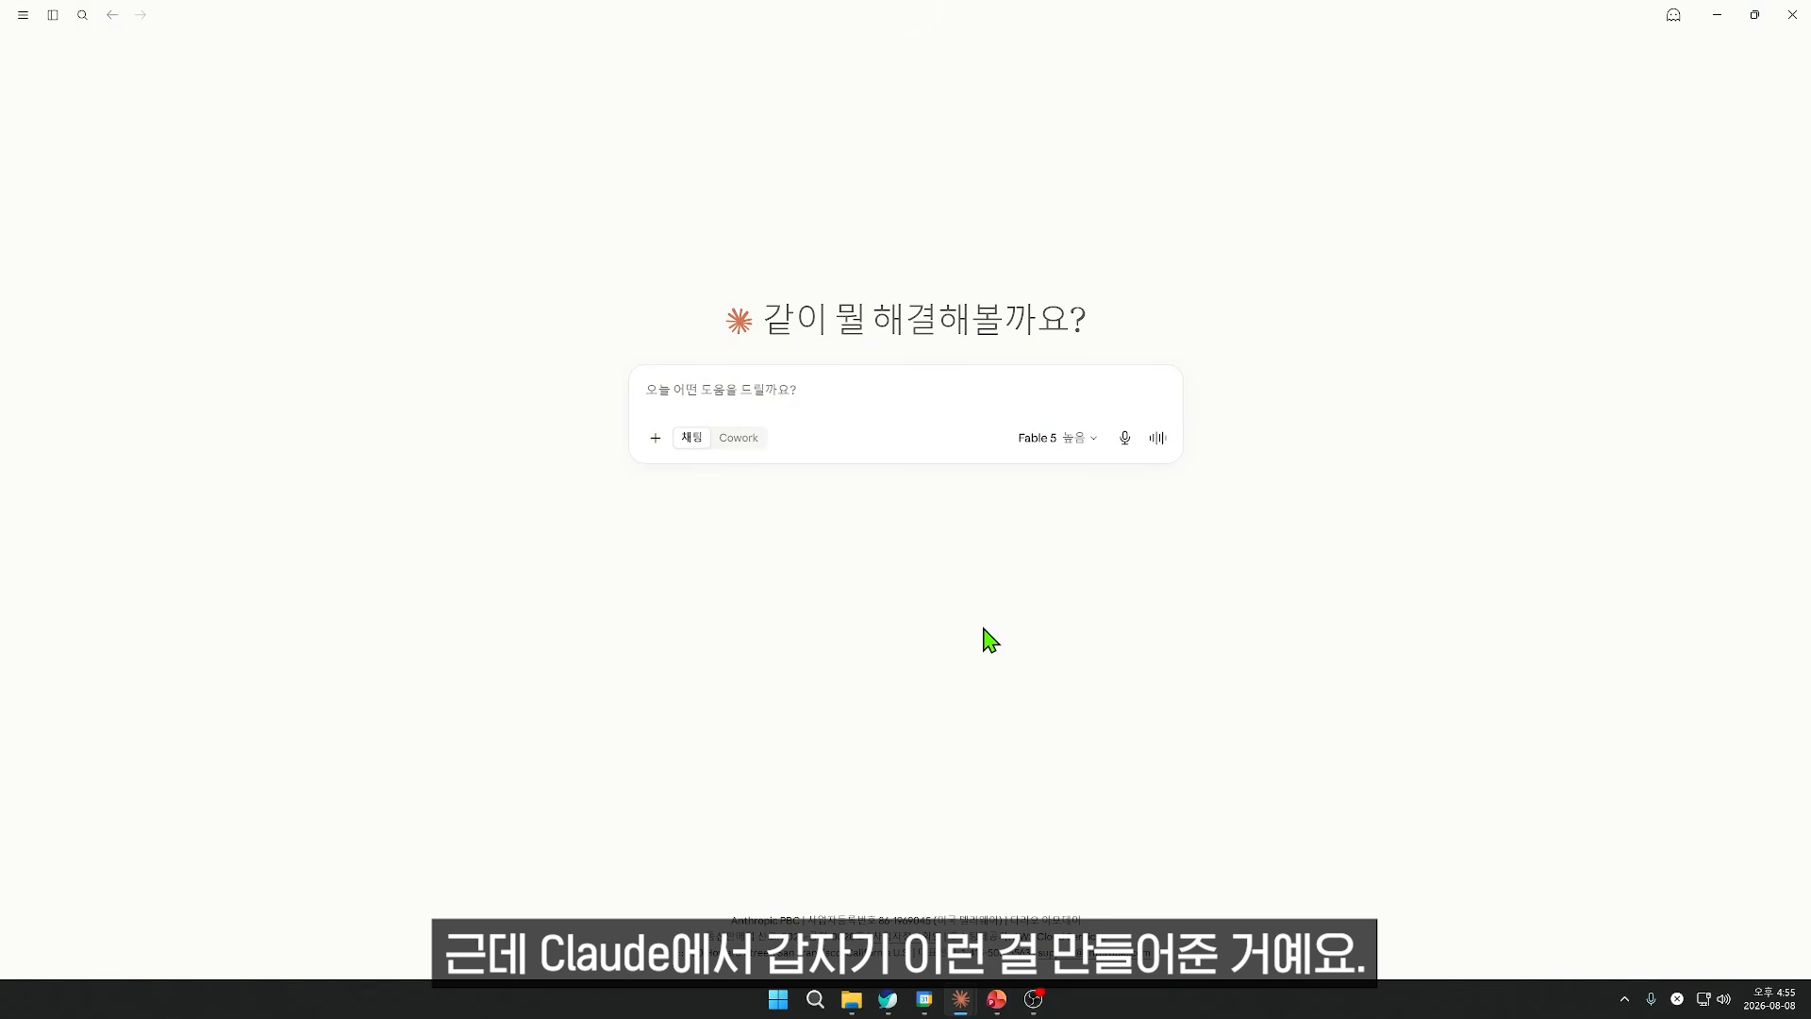
pyautogui.hotkey('alt', 'Tab')
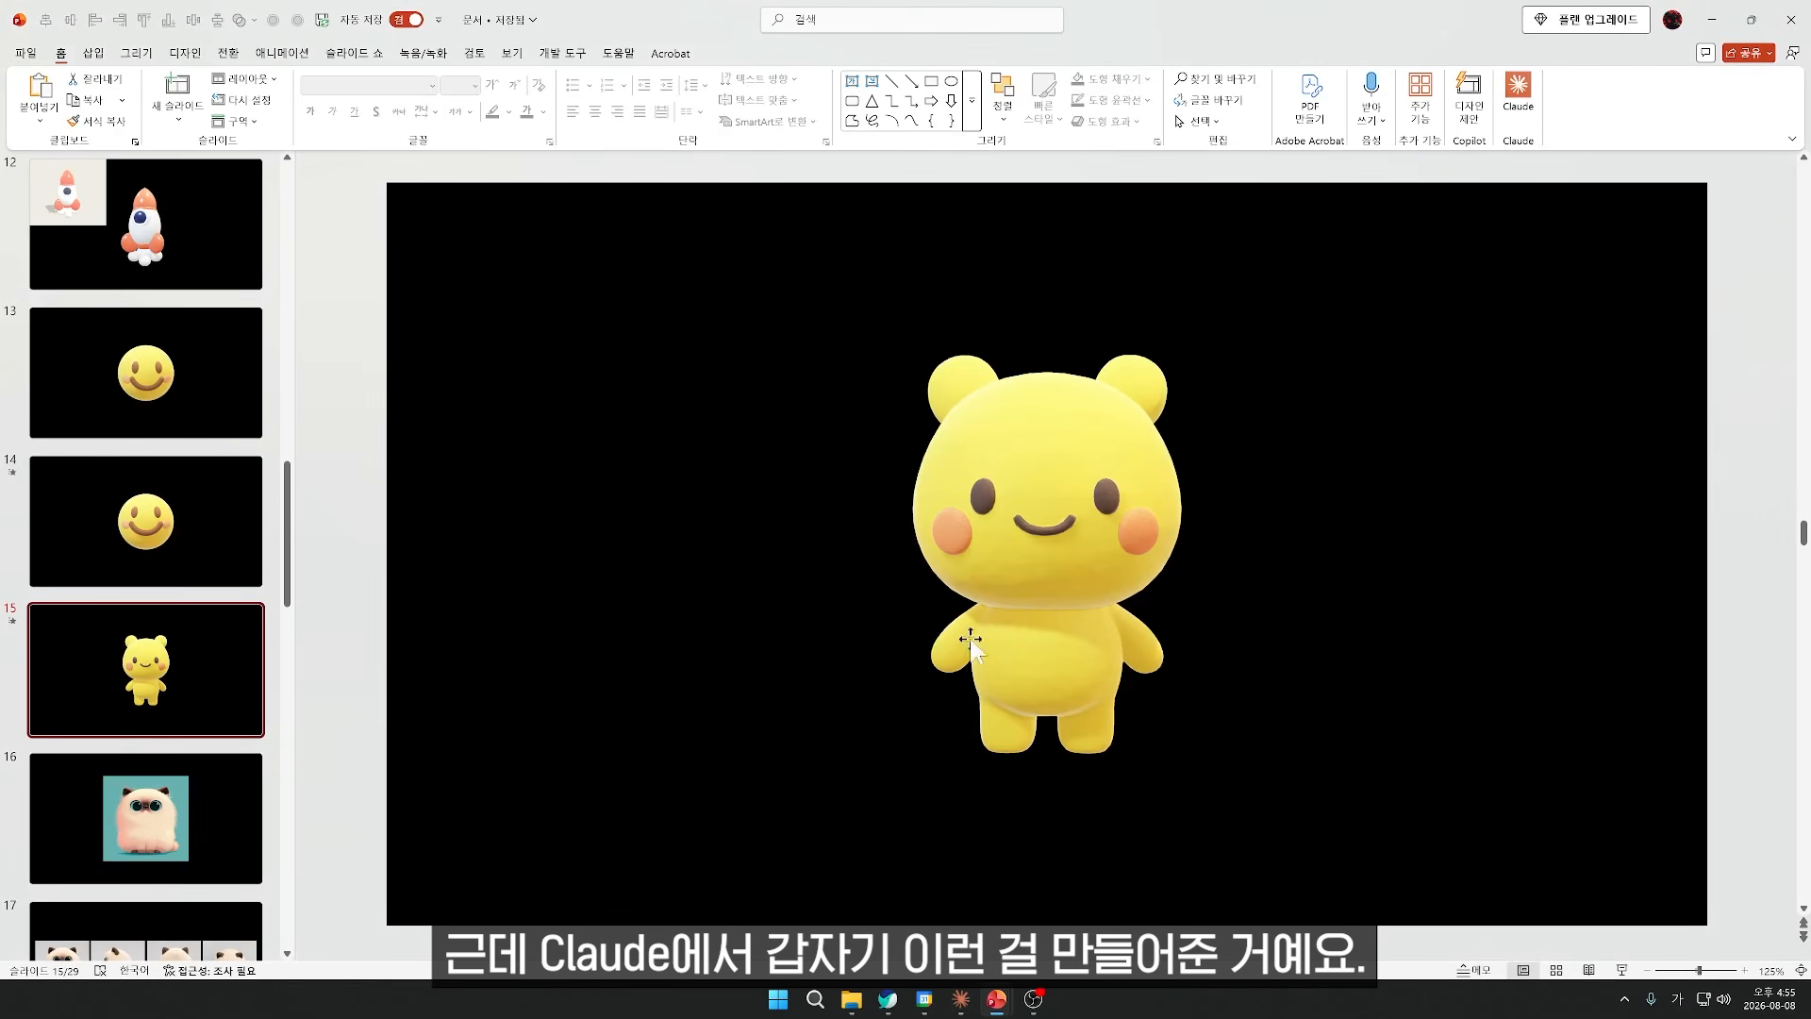
pyautogui.click(228, 52)
pyautogui.moveTo(1038, 547); pyautogui.dragTo(639, 789)
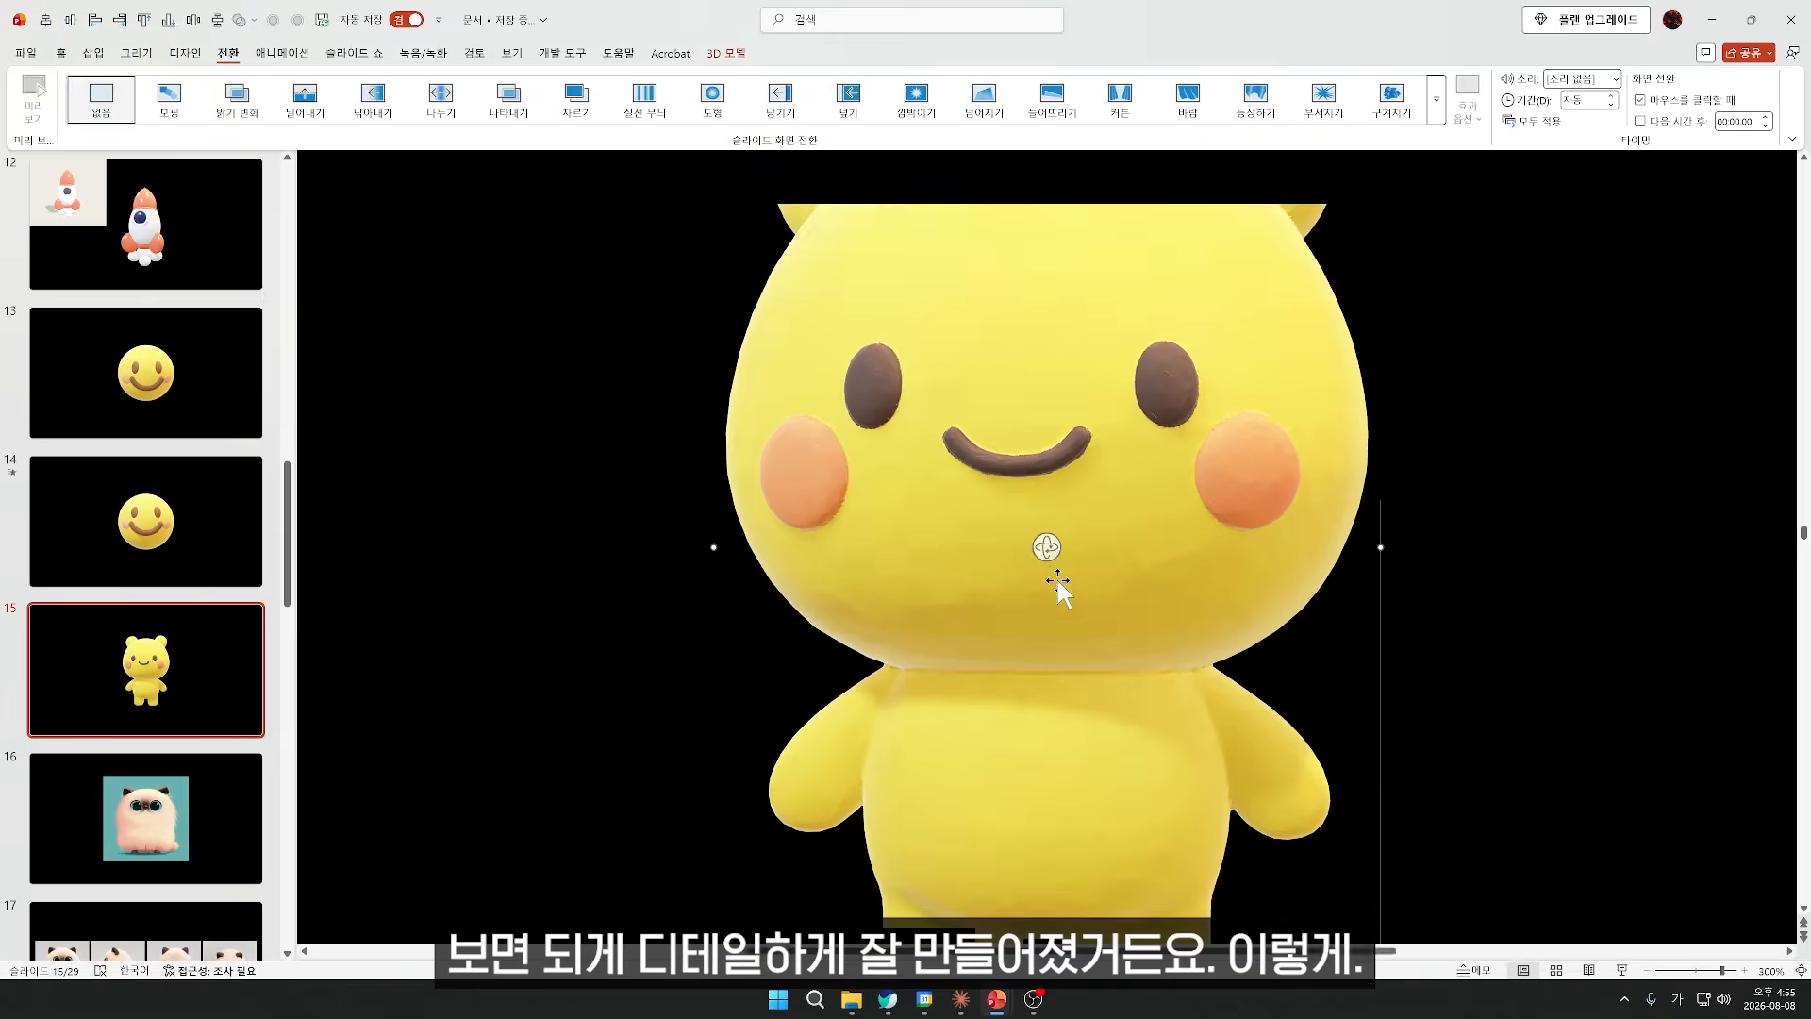
pyautogui.scroll(-3, 1055, 575)
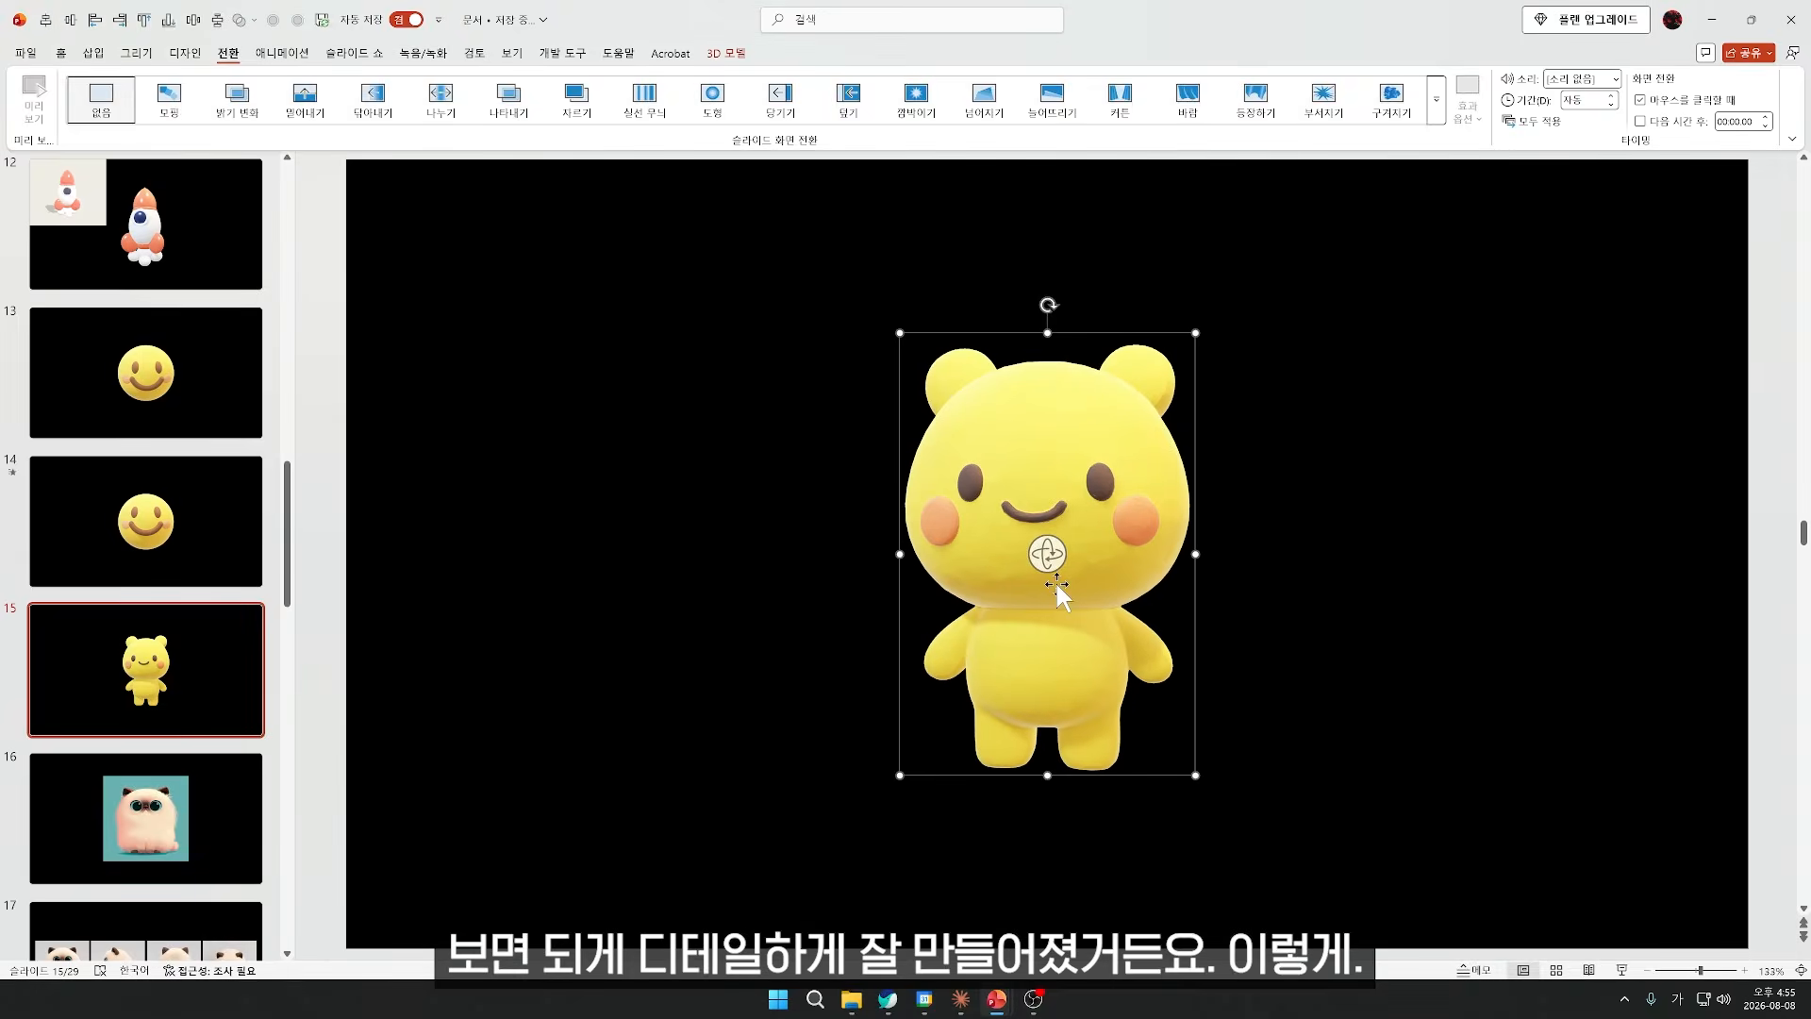
pyautogui.scroll(-1, 1225, 639)
pyautogui.click(1346, 679)
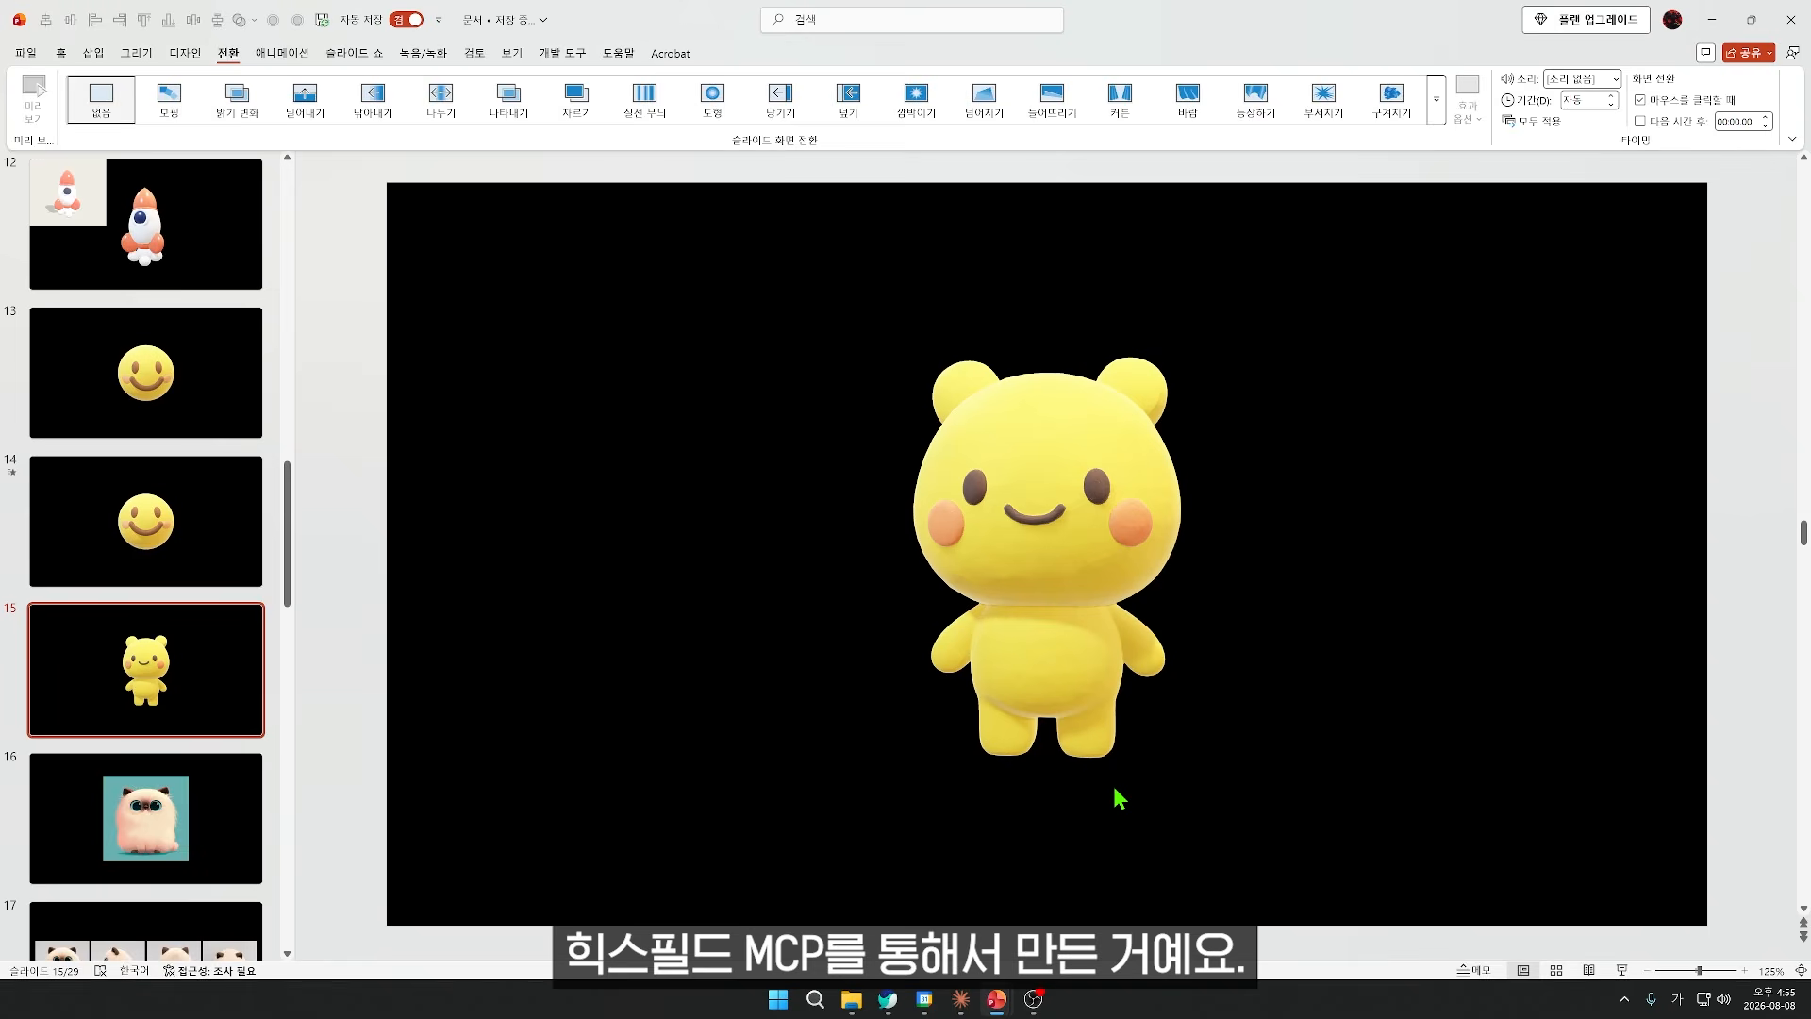
# Step: Switch to the browser and look over the Higgsfield home page and the Meshy AI 3D model generator page
pyautogui.hotkey('alt', 'Tab')
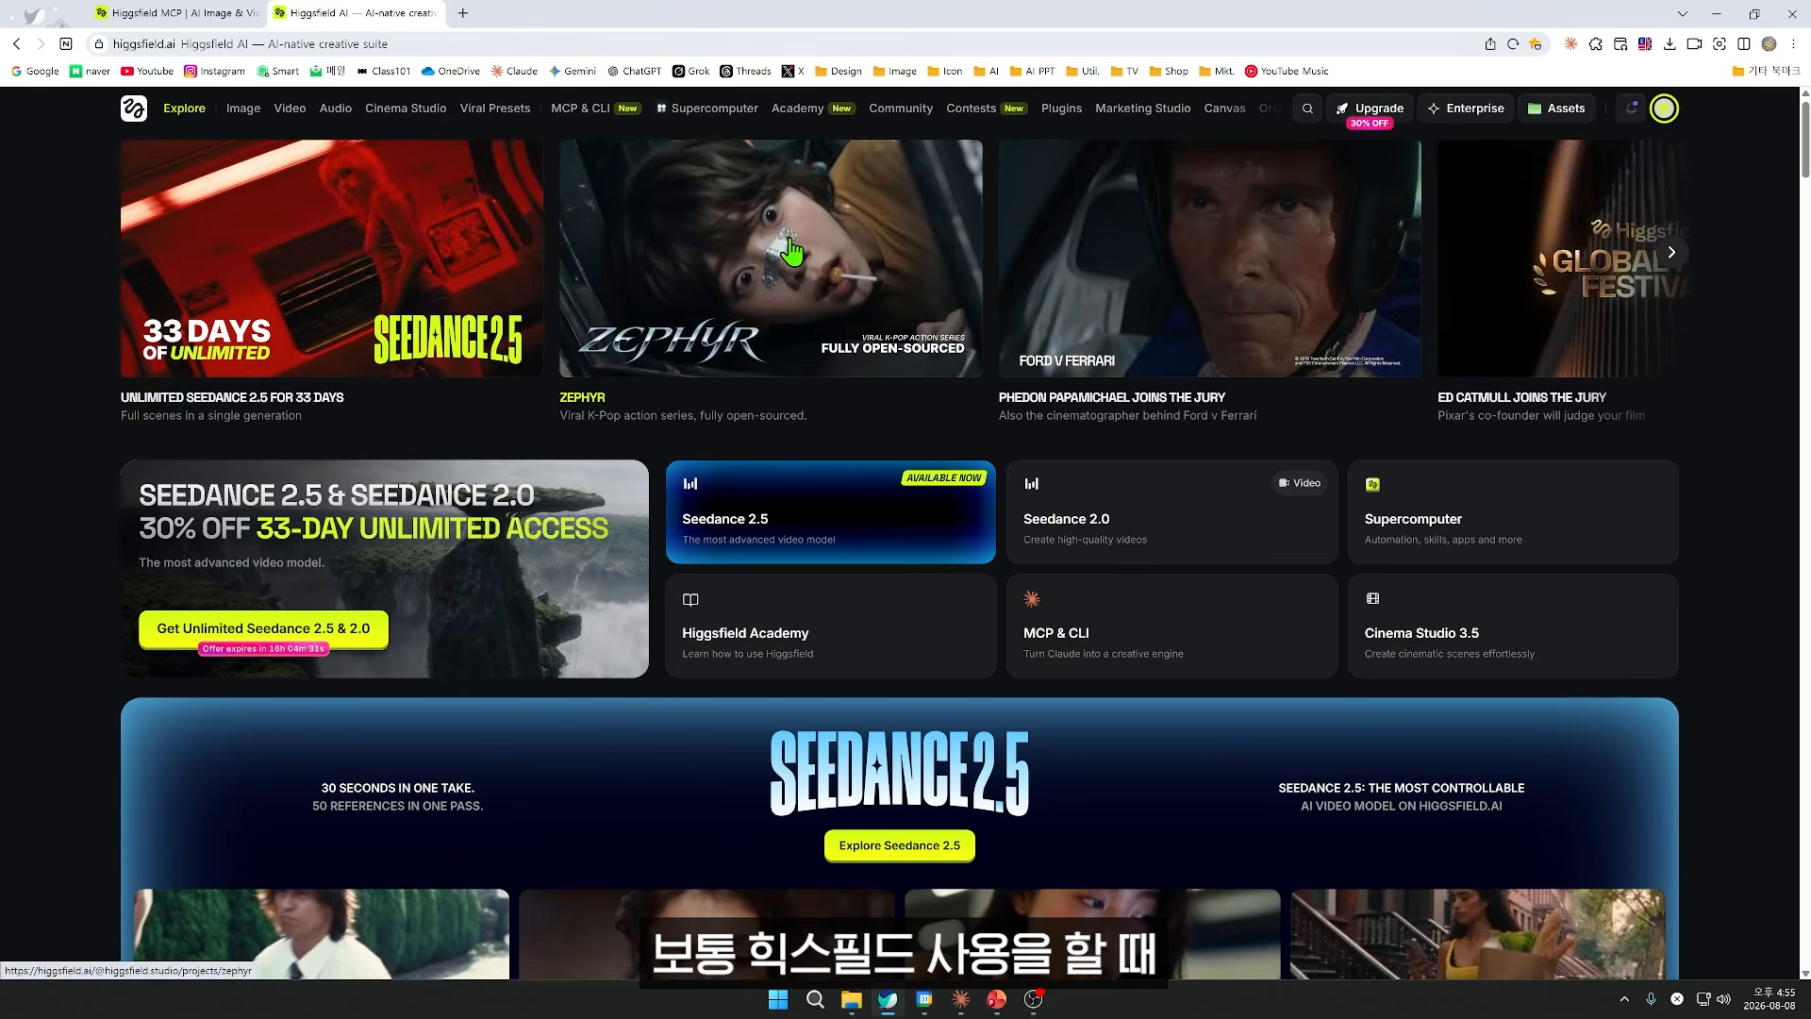
pyautogui.moveTo(285, 115)
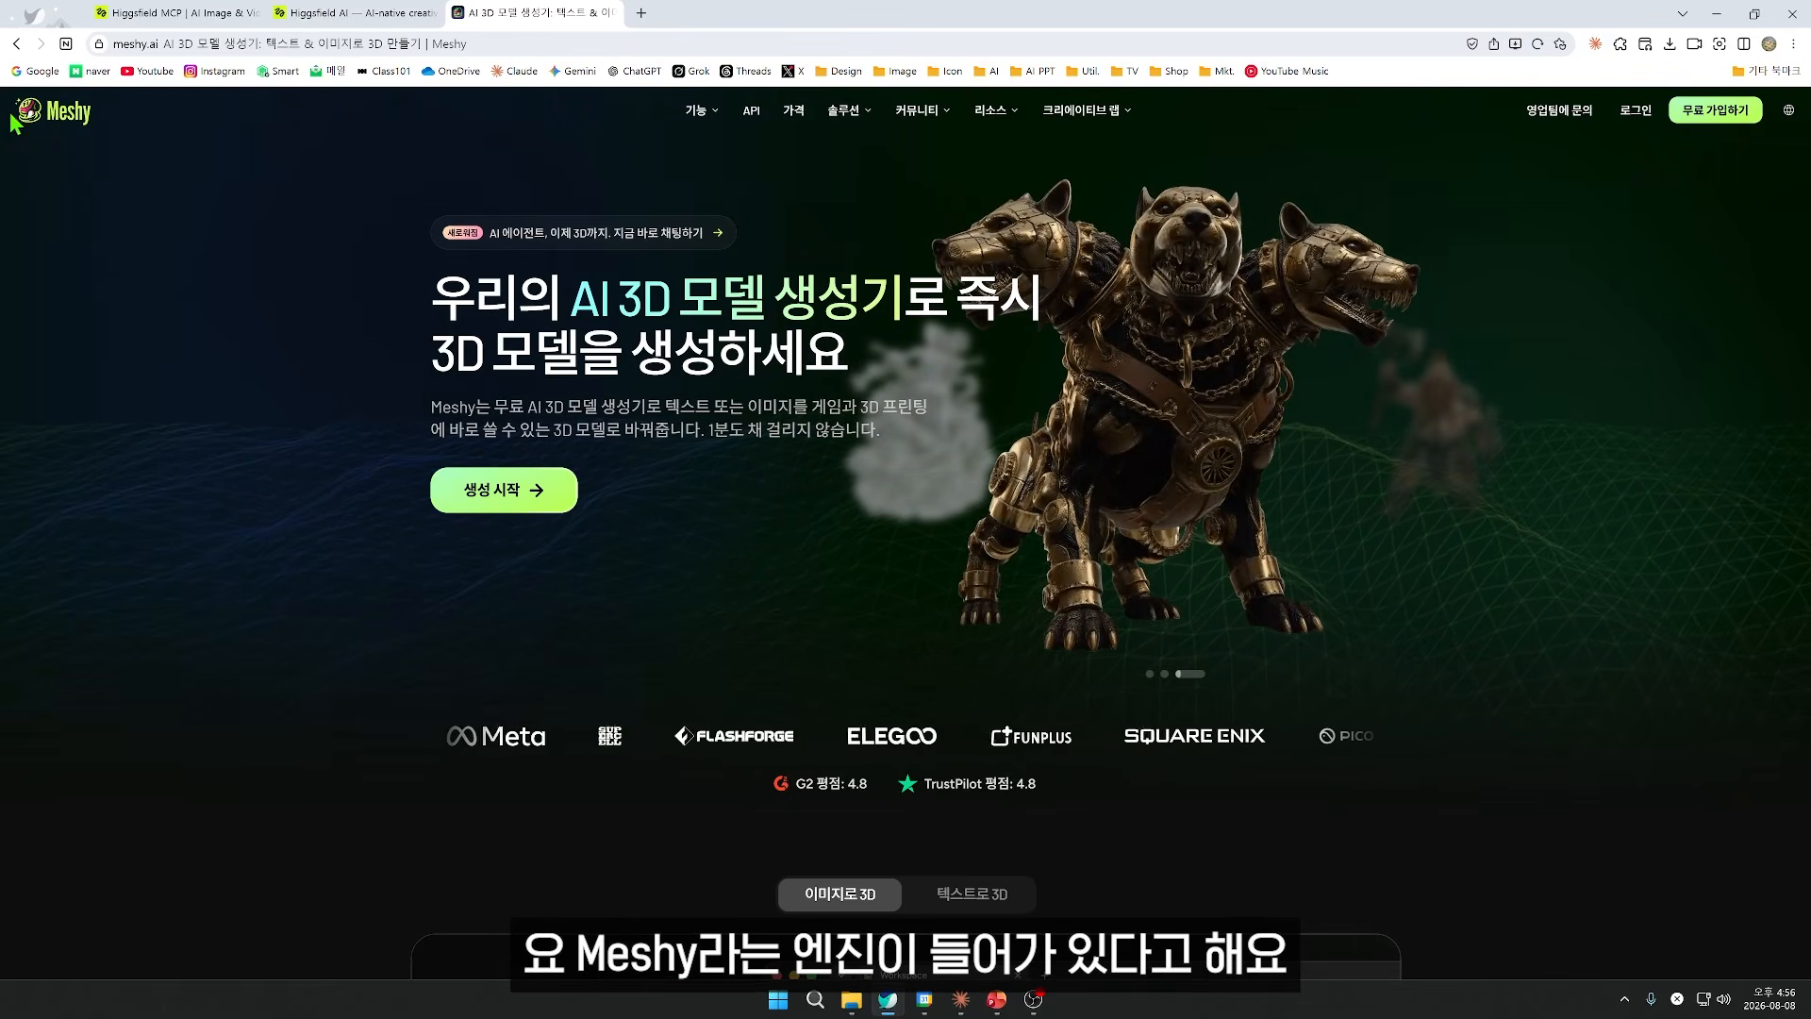
pyautogui.scroll(-1, 1075, 698)
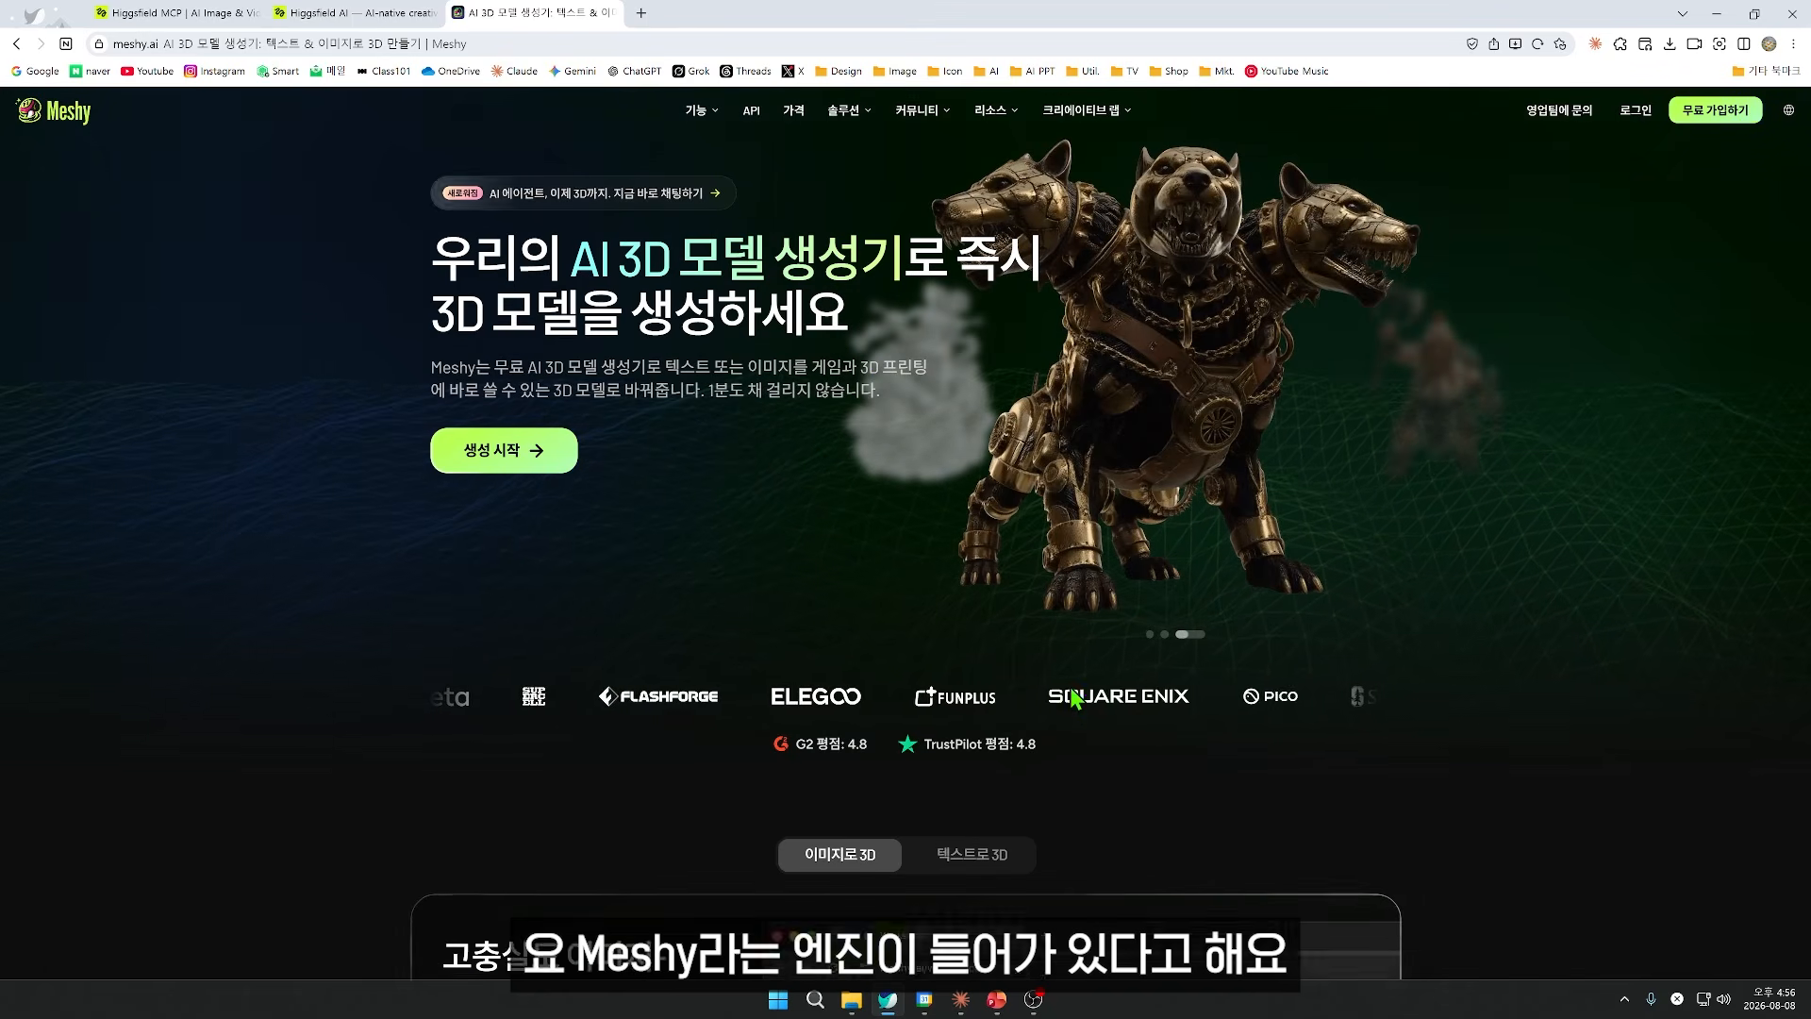
pyautogui.scroll(-5, 1075, 698)
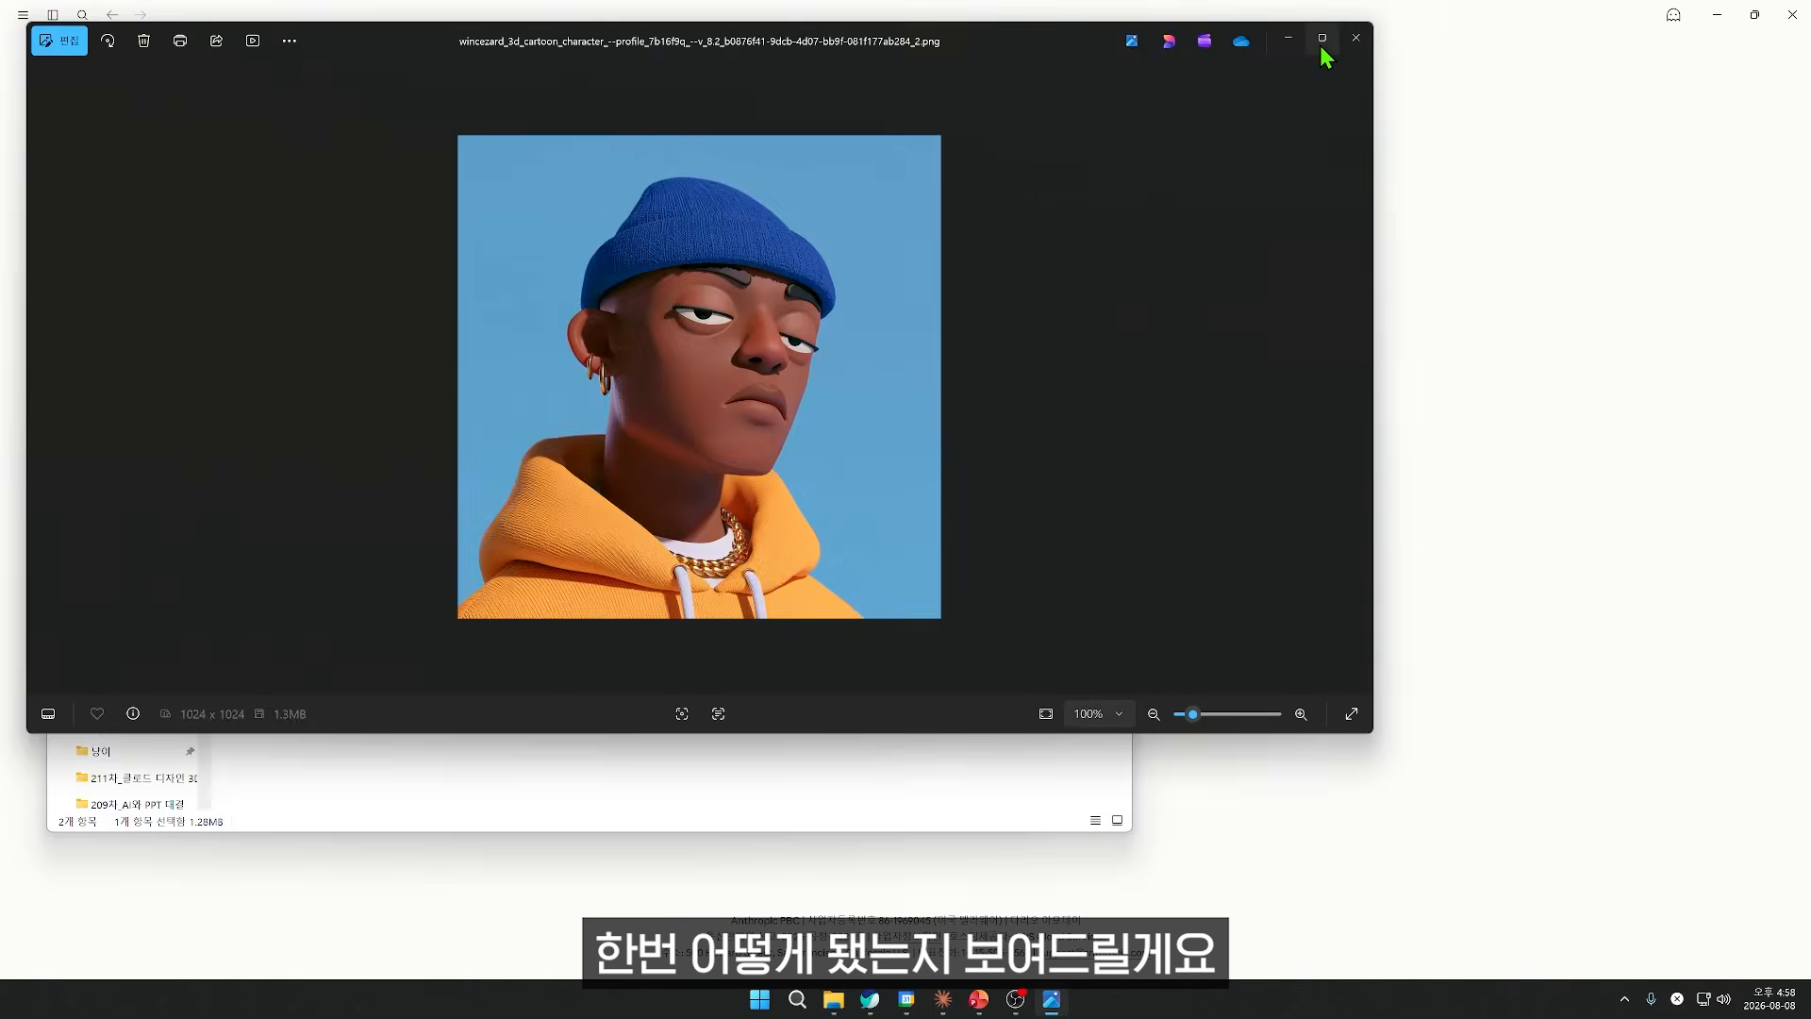
# Step: View the blue-beanie cartoon character image enlarged, copy it and attach it to a new Claude chat
pyautogui.click(1326, 51)
pyautogui.scroll(3, 978, 444)
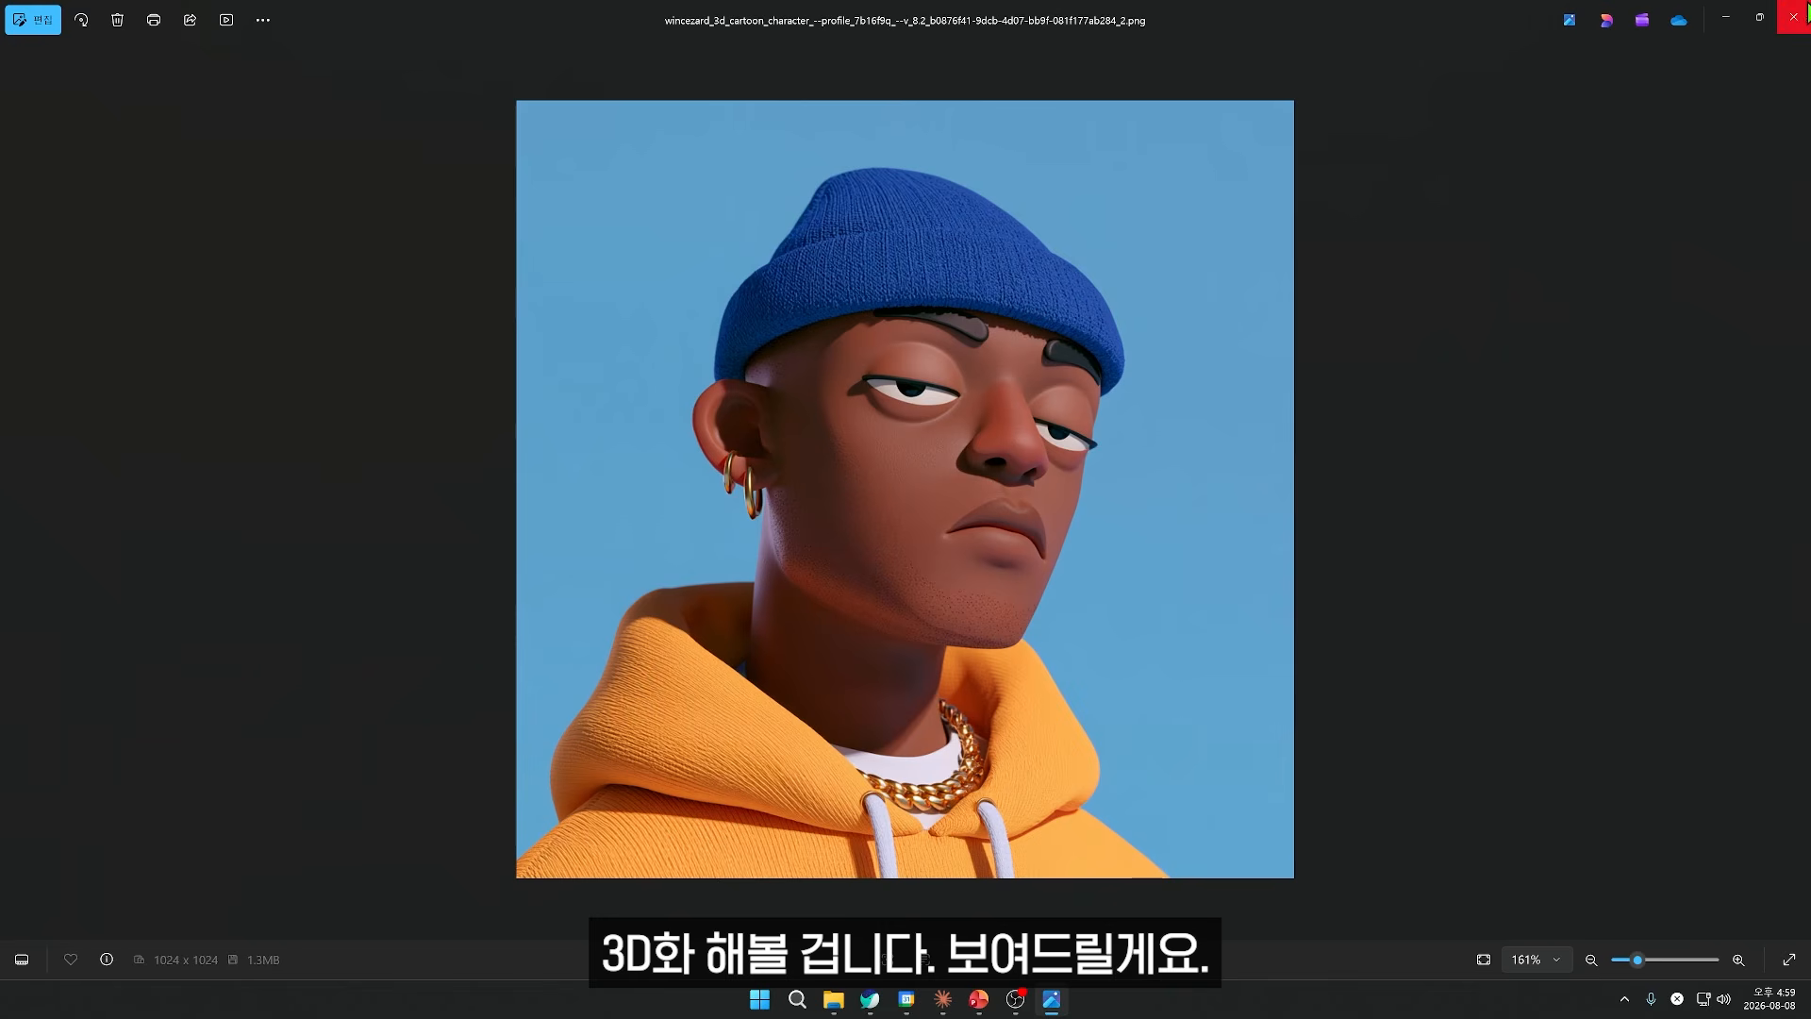
pyautogui.rightClick(1130, 385)
pyautogui.click(1220, 453)
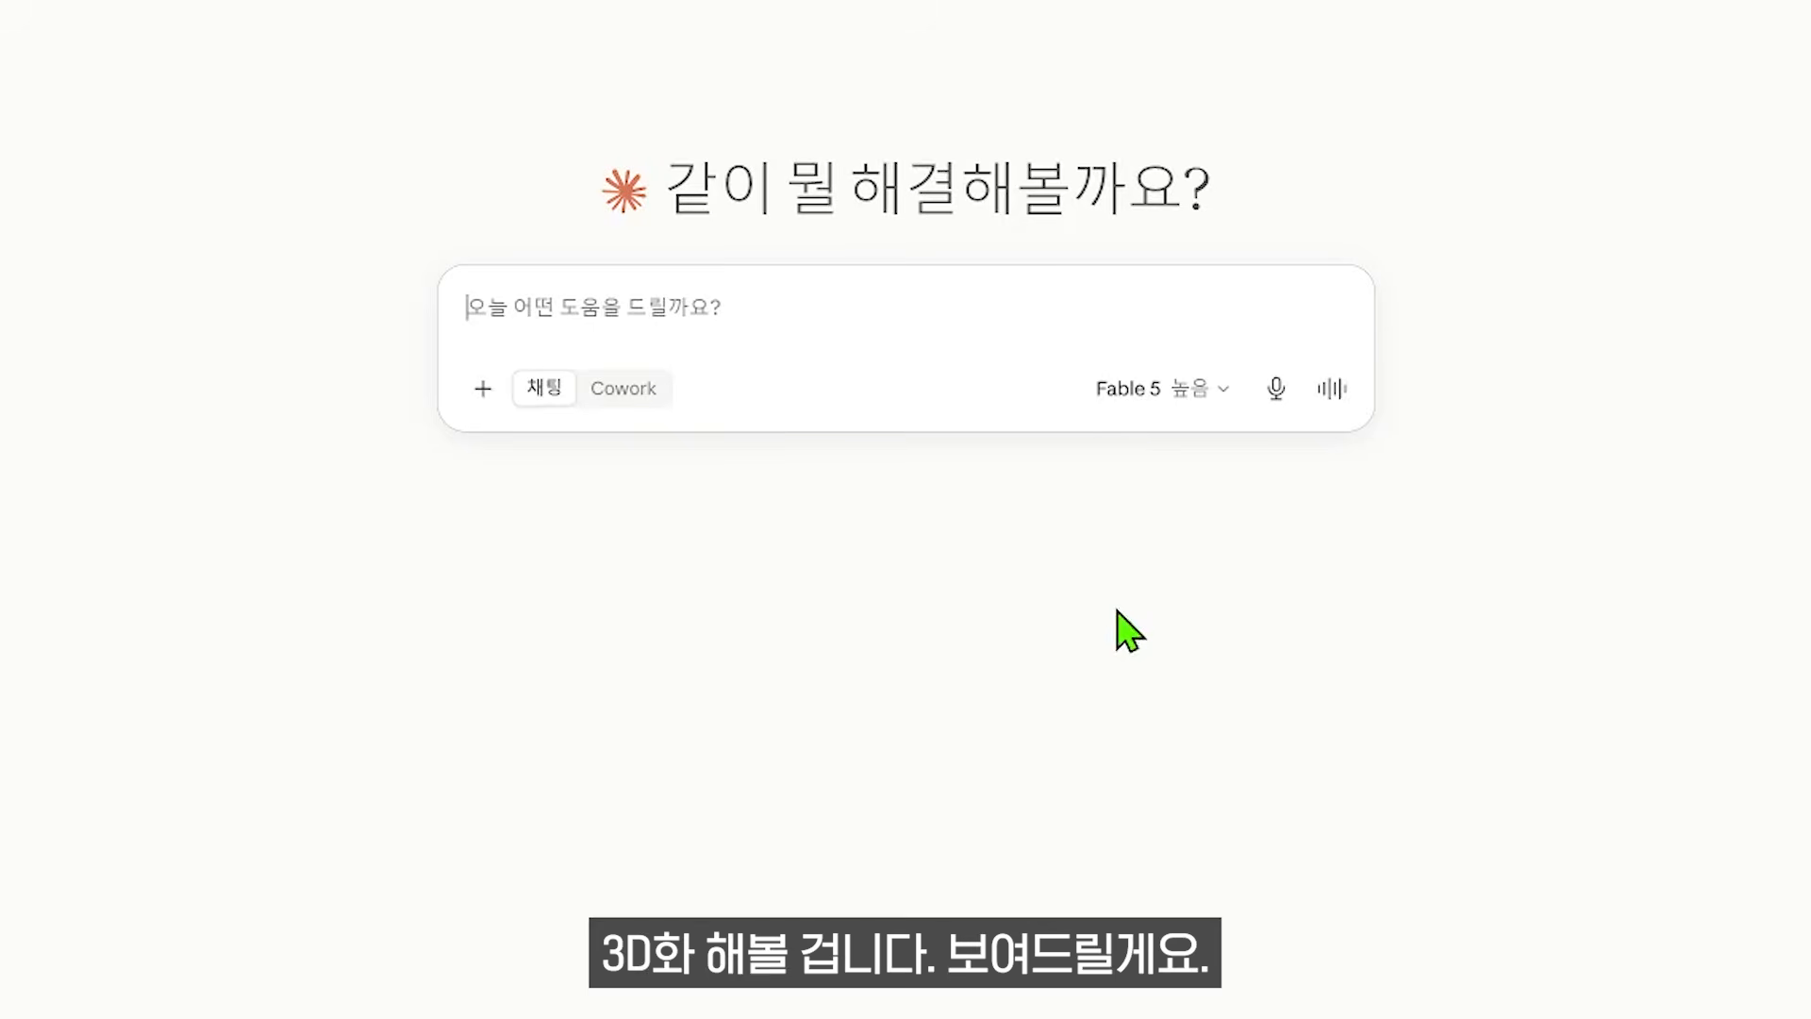
pyautogui.hotkey('ctrl', 'v')
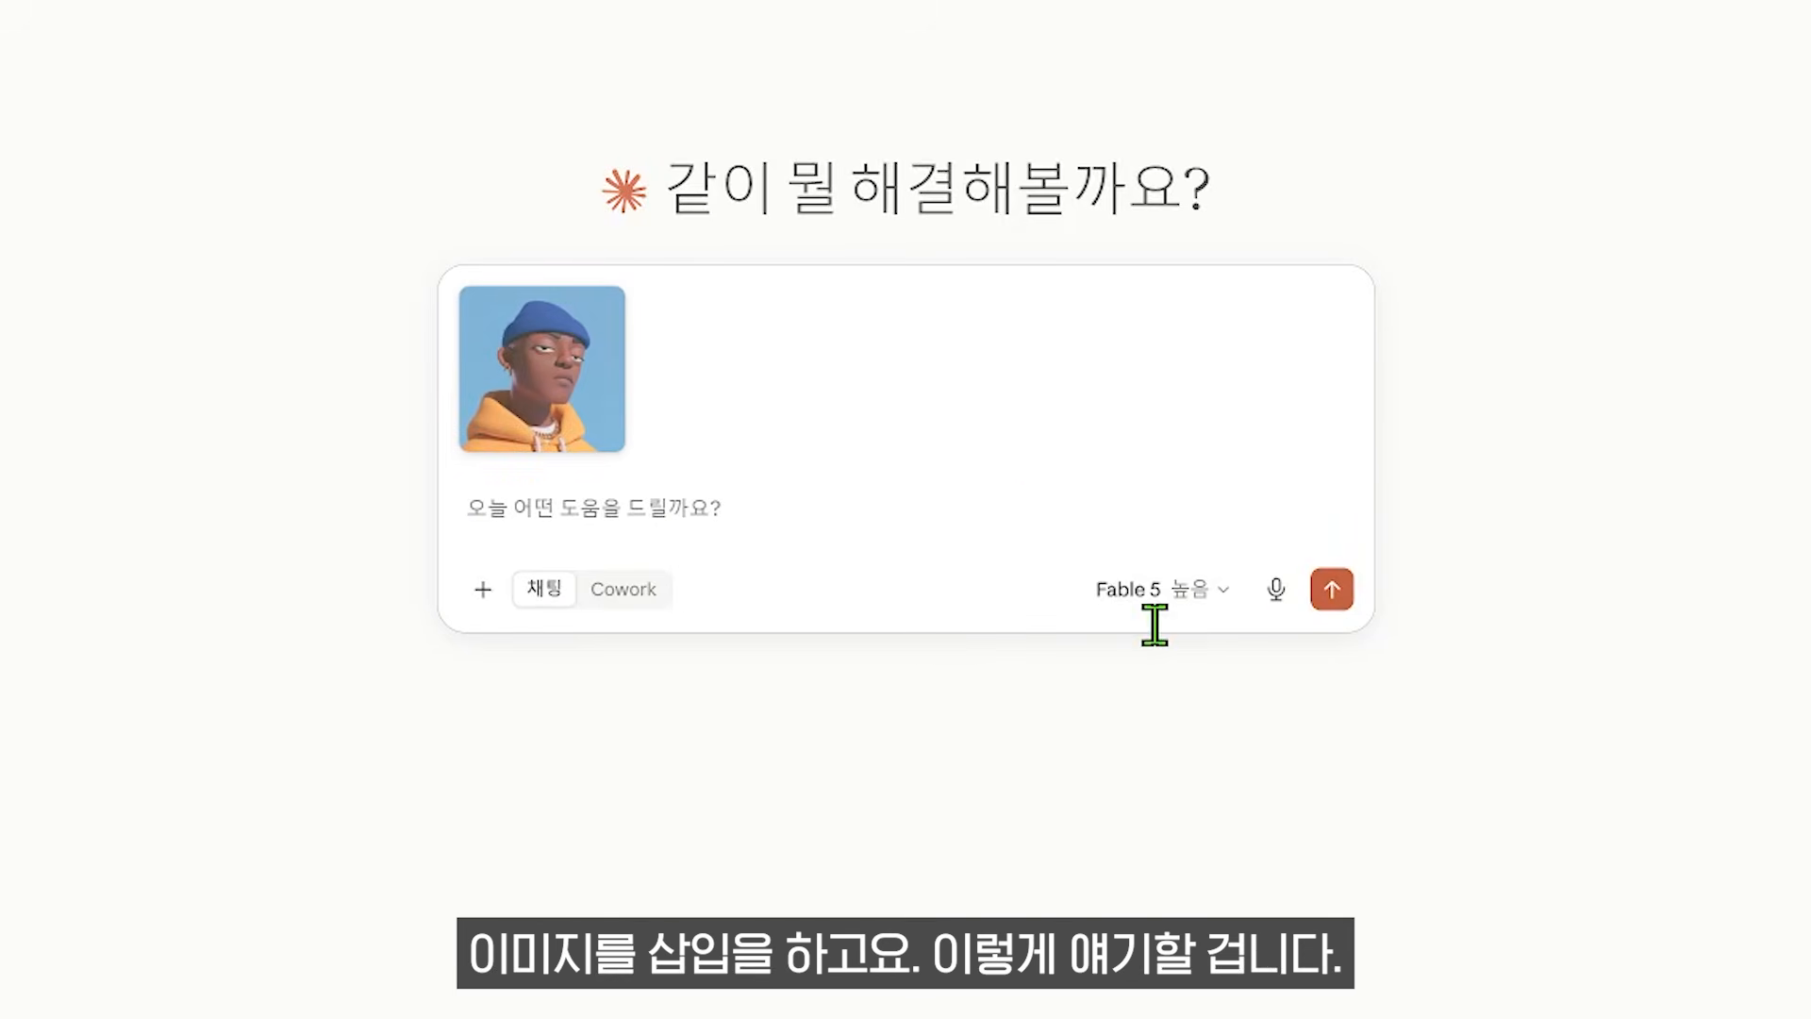
# Step: Select Opus 5 and request a 3D GLB of the image through the Higgsfield MCP, creating various angles with GPT Image 2.0 first
pyautogui.click(1213, 598)
pyautogui.click(1174, 722)
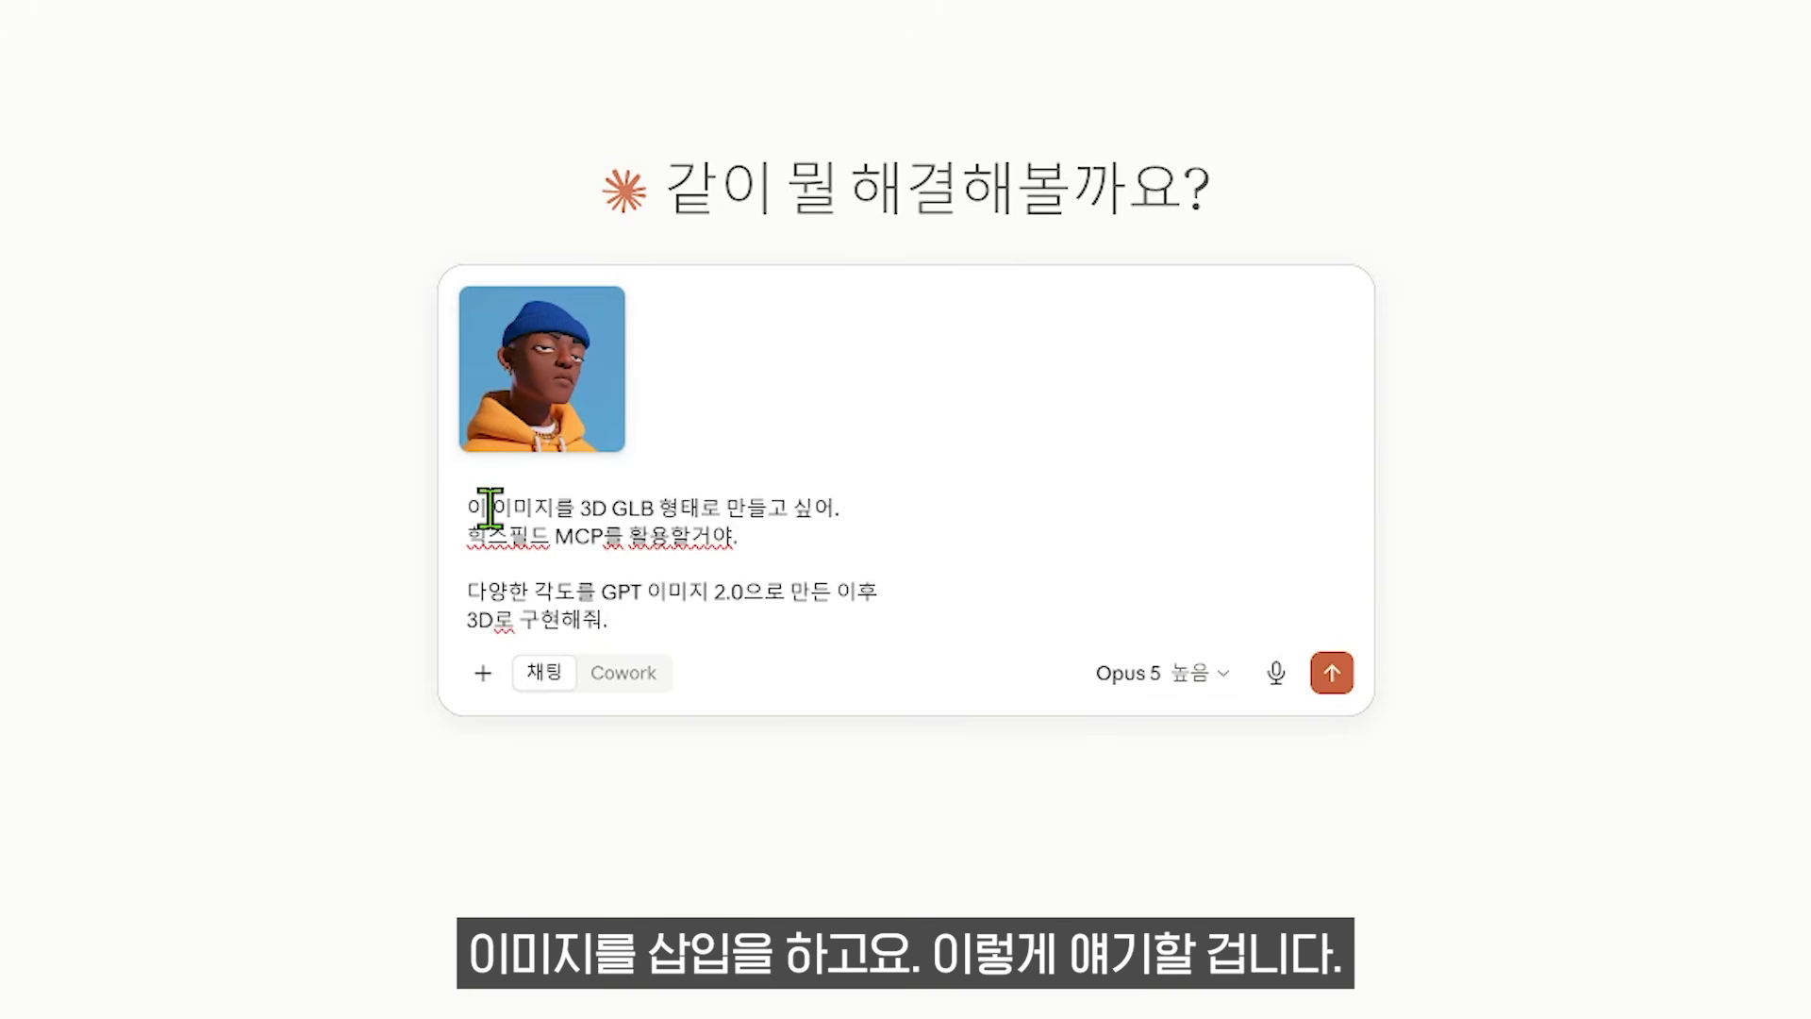
pyautogui.moveTo(468, 510); pyautogui.dragTo(896, 547)
pyautogui.moveTo(739, 543); pyautogui.dragTo(725, 615)
pyautogui.click(541, 607)
pyautogui.click(698, 620)
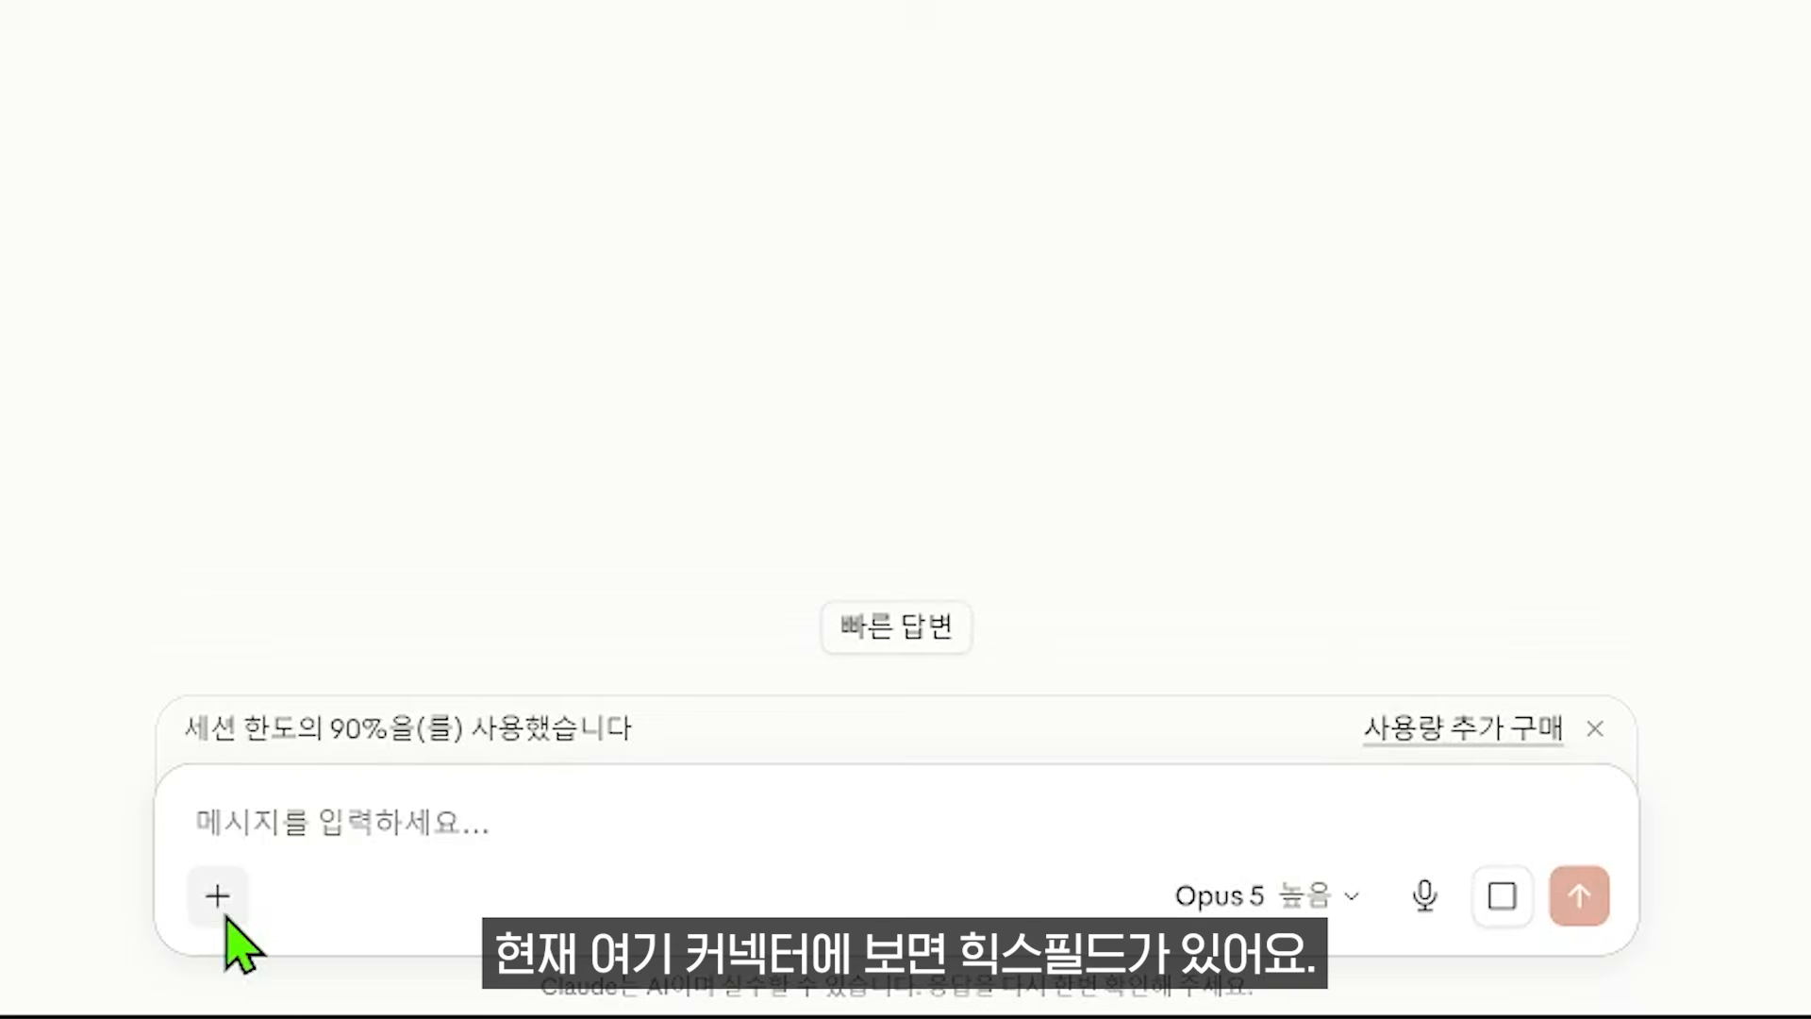
# Step: Check the chat's connector list for Higgsfield and dismiss the session usage notice
pyautogui.click(222, 897)
pyautogui.moveTo(433, 625)
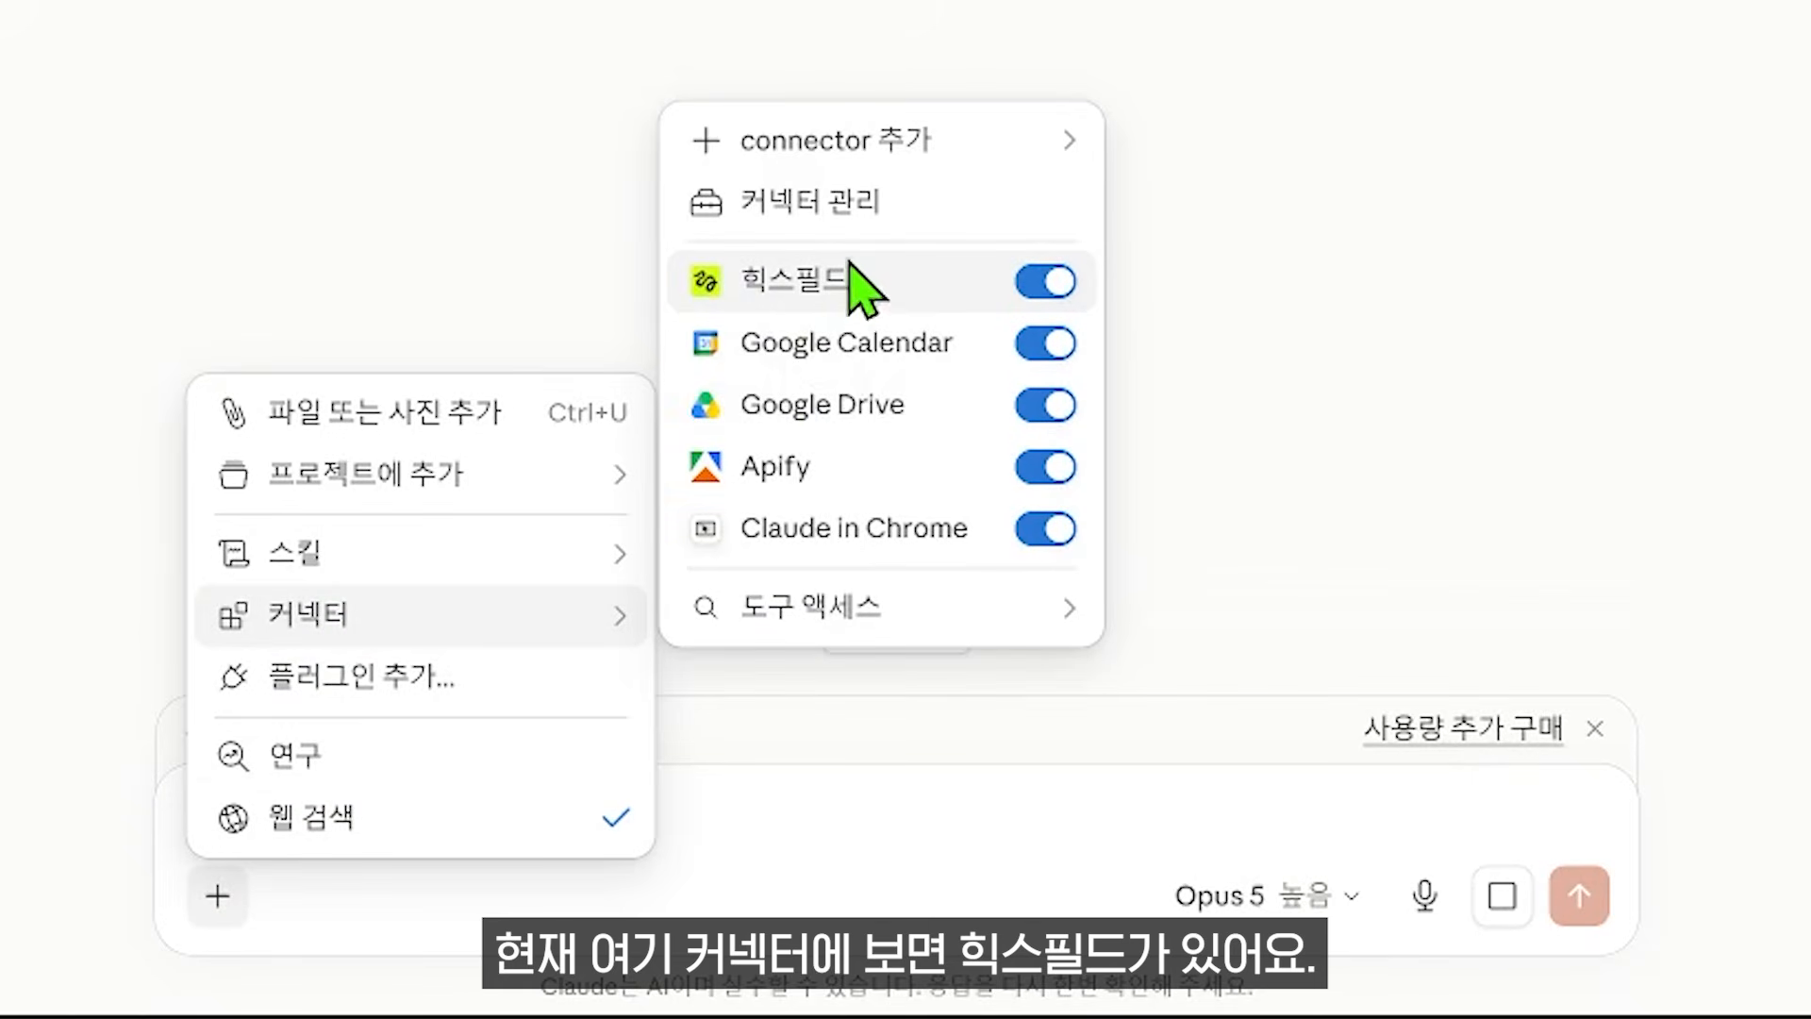
pyautogui.click(618, 618)
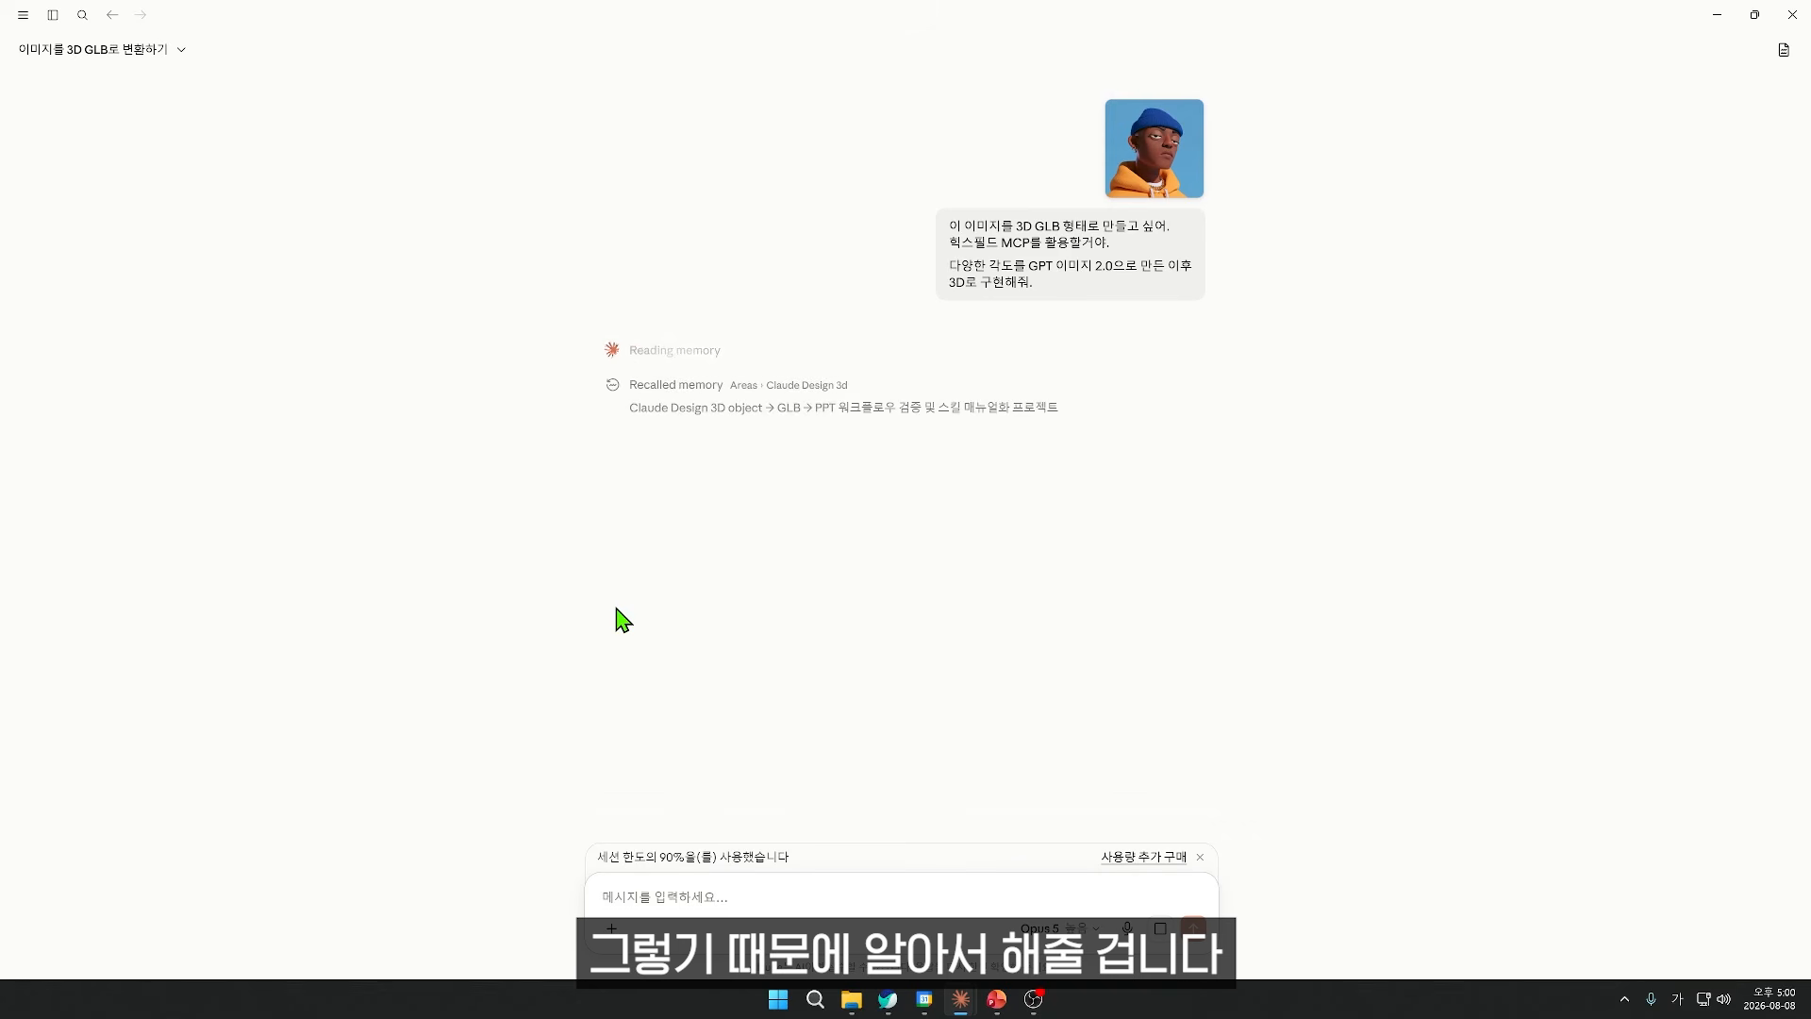
pyautogui.click(1200, 857)
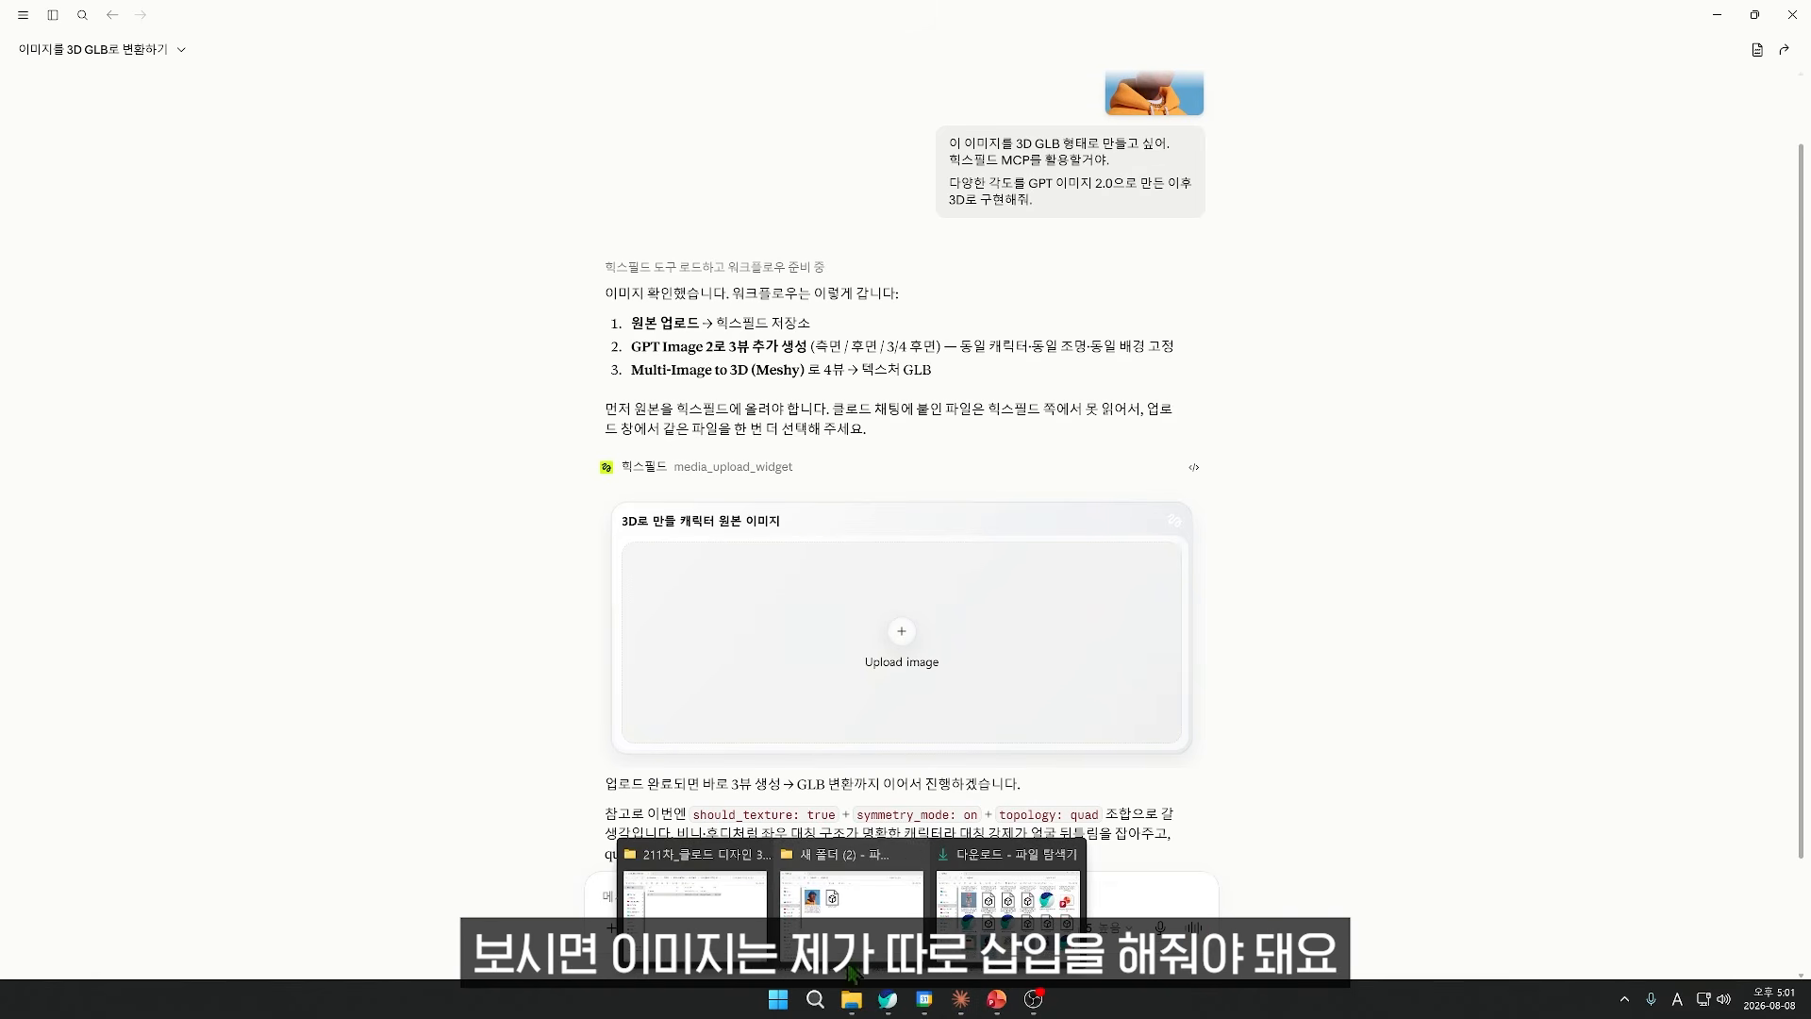
# Step: Upload the blue-beanie character image to the Higgsfield upload widget and send the upload-complete message
pyautogui.click(852, 999)
pyautogui.moveTo(445, 178); pyautogui.dragTo(1352, 225)
pyautogui.moveTo(1196, 440); pyautogui.dragTo(831, 662)
pyautogui.scroll(-1, 579, 667)
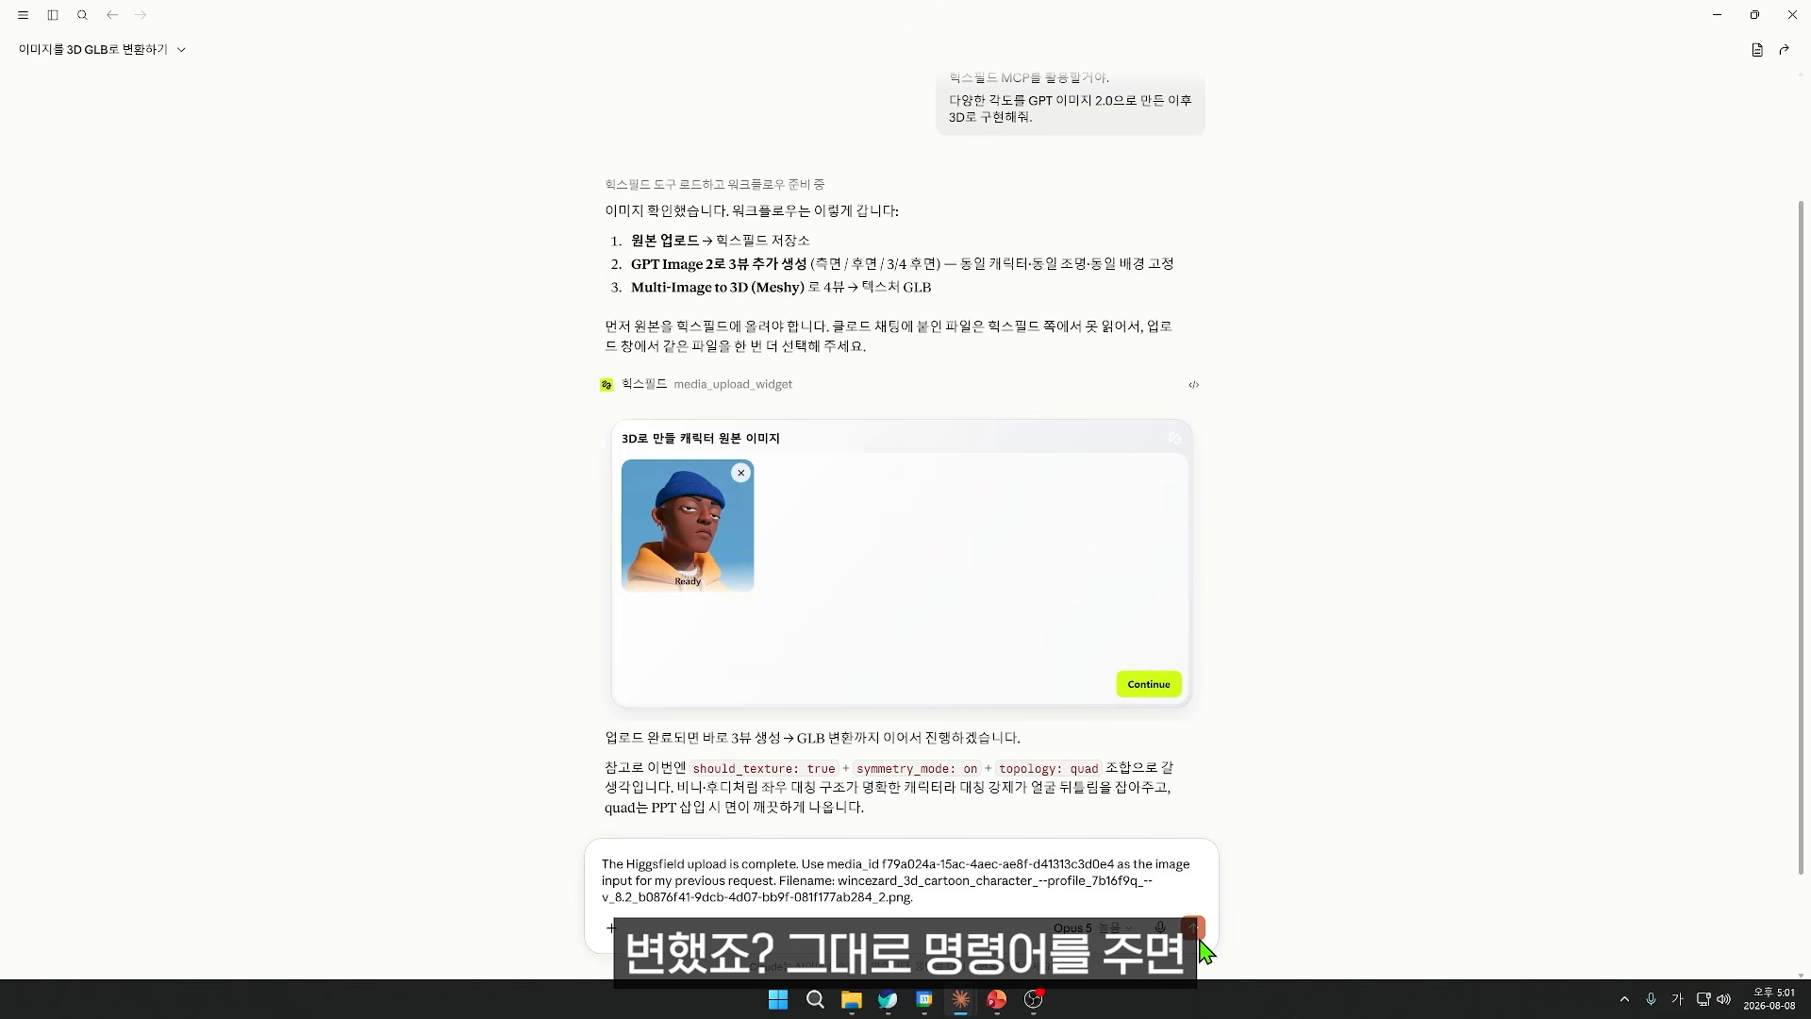
pyautogui.click(1194, 929)
# Step: Review the Higgsfield workflow reply, the generated character views and the resulting 3D model from different angles
pyautogui.moveTo(877, 608); pyautogui.dragTo(704, 549)
pyautogui.click(646, 385)
pyautogui.scroll(1, 646, 397)
pyautogui.moveTo(606, 495); pyautogui.dragTo(1035, 511)
pyautogui.click(1035, 511)
pyautogui.scroll(-3, 1036, 509)
pyautogui.scroll(-2, 1034, 508)
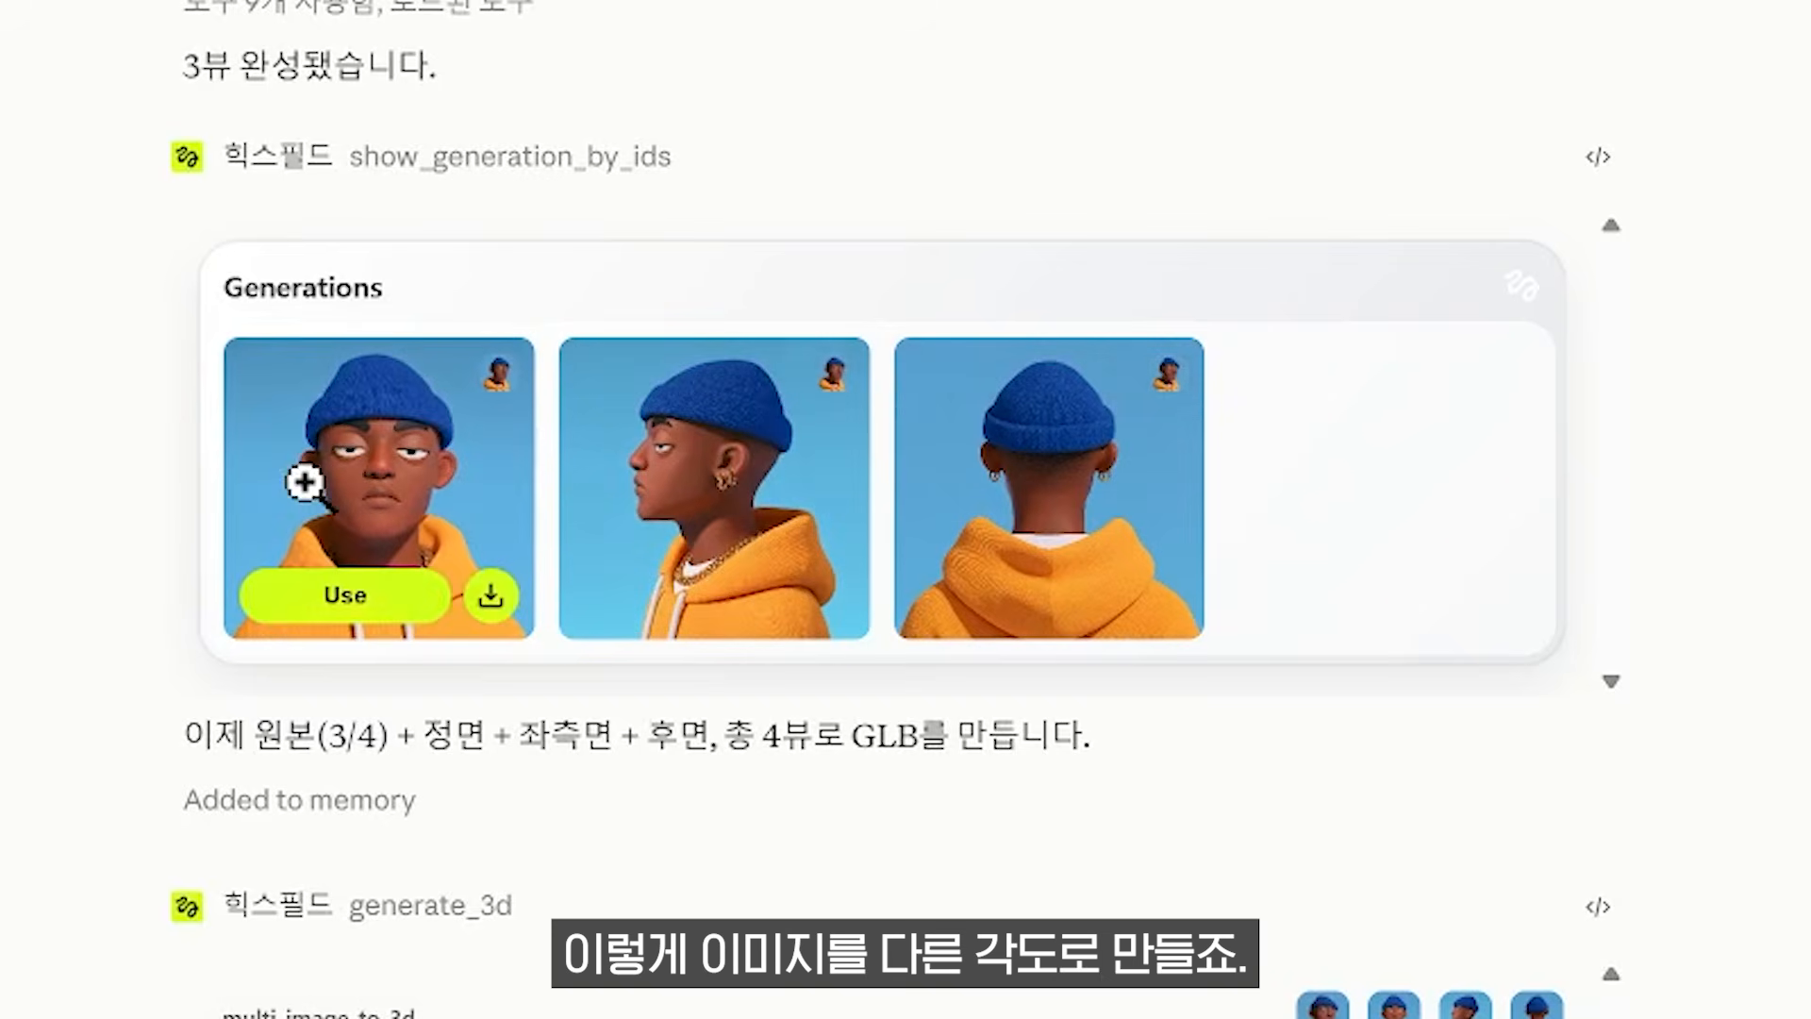
pyautogui.scroll(-8, 1076, 651)
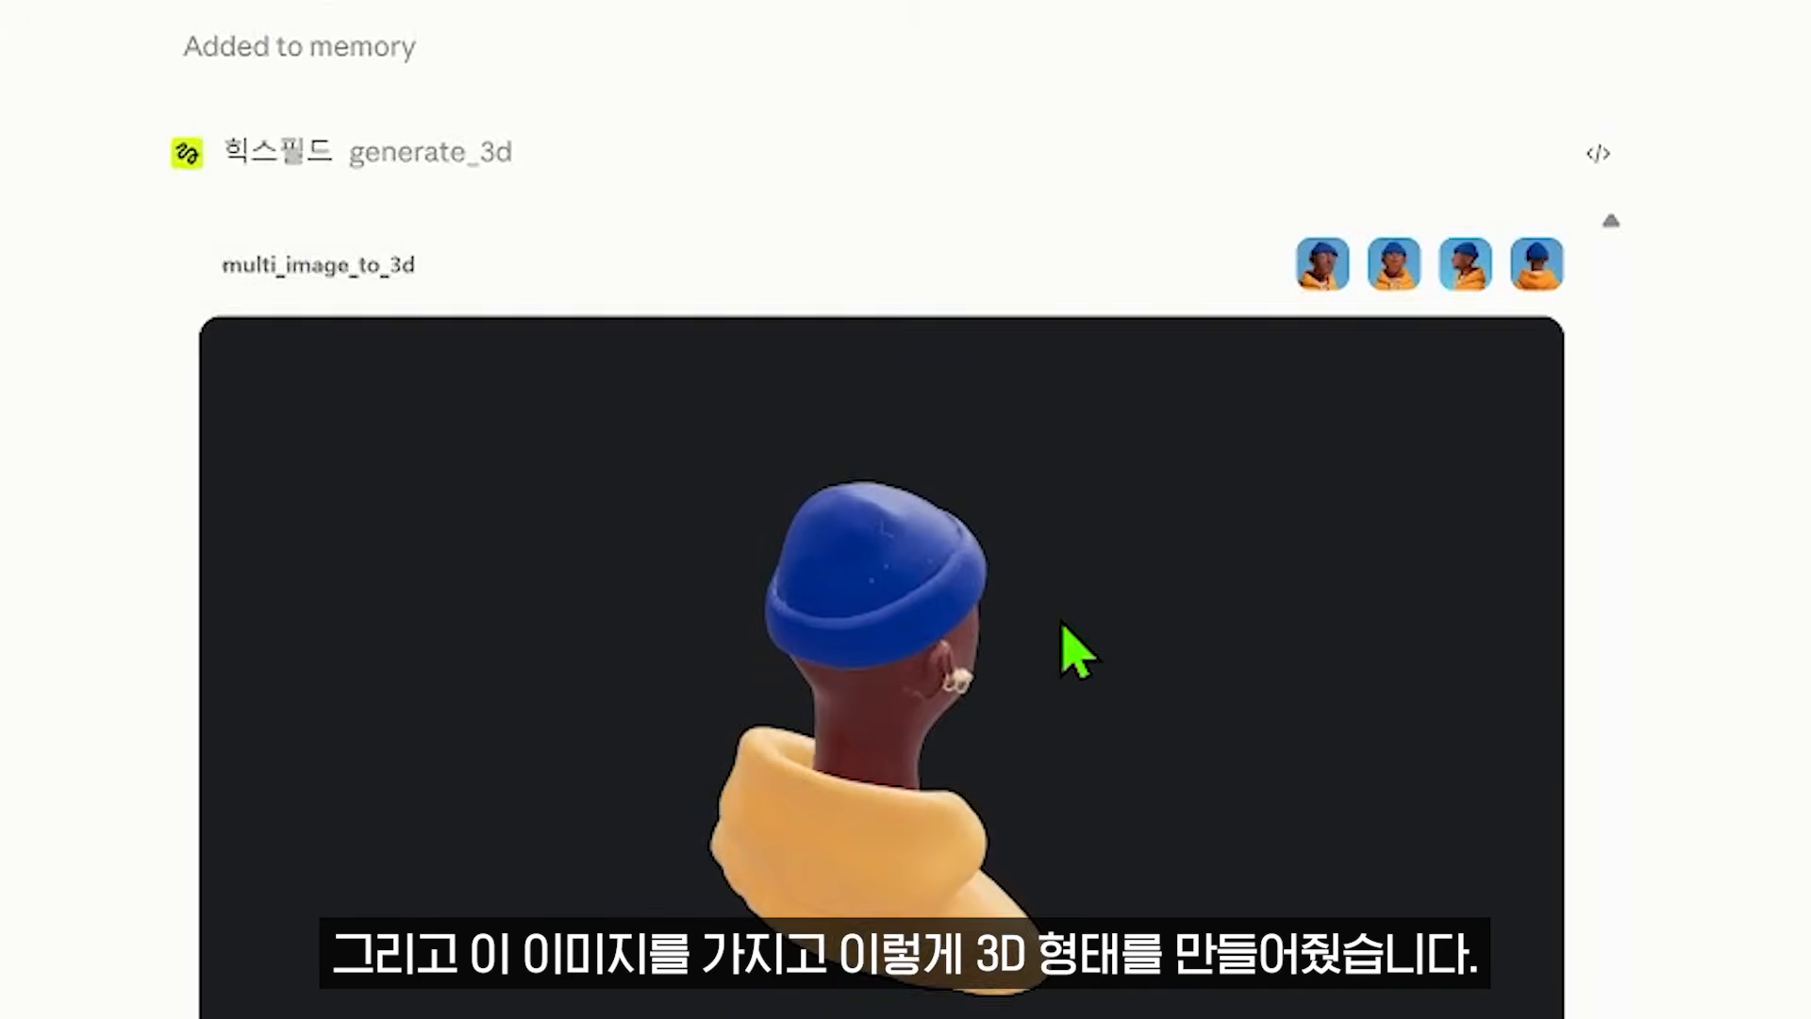
pyautogui.moveTo(872, 739); pyautogui.dragTo(629, 598)
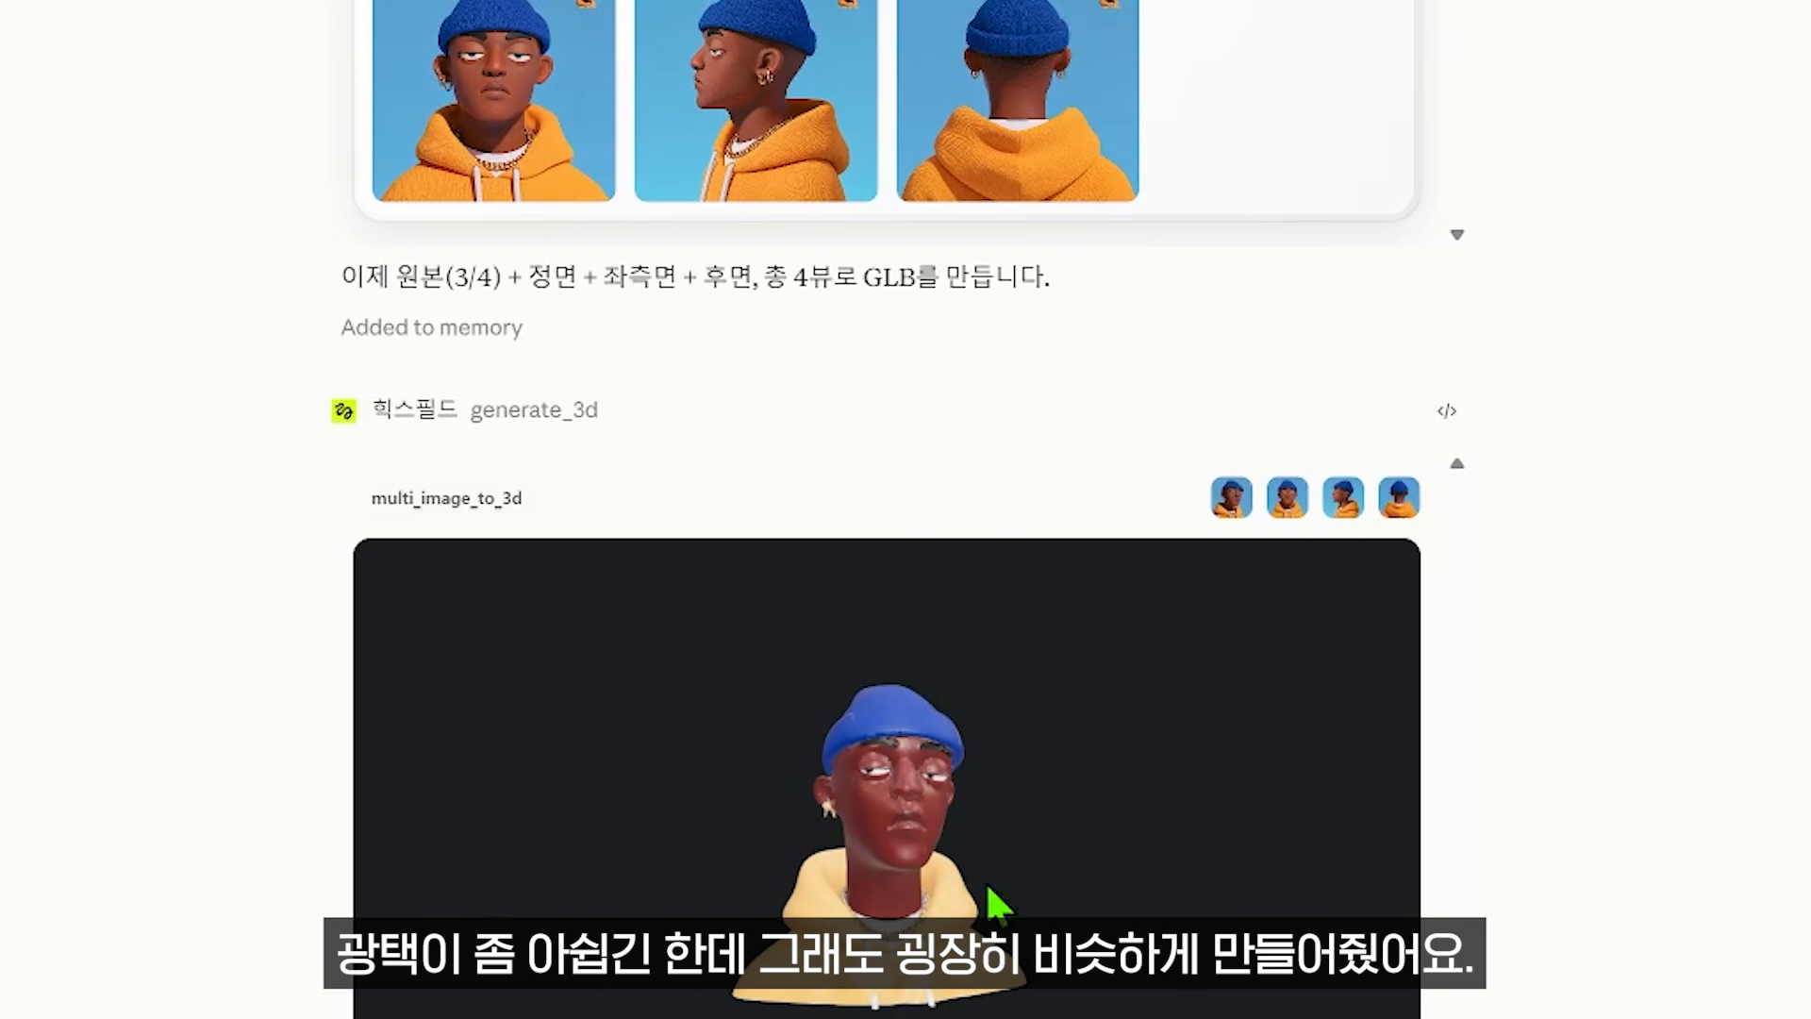
# Step: Download the generated character model as a GLB file, allowing its external link to open
pyautogui.scroll(-3, 1637, 898)
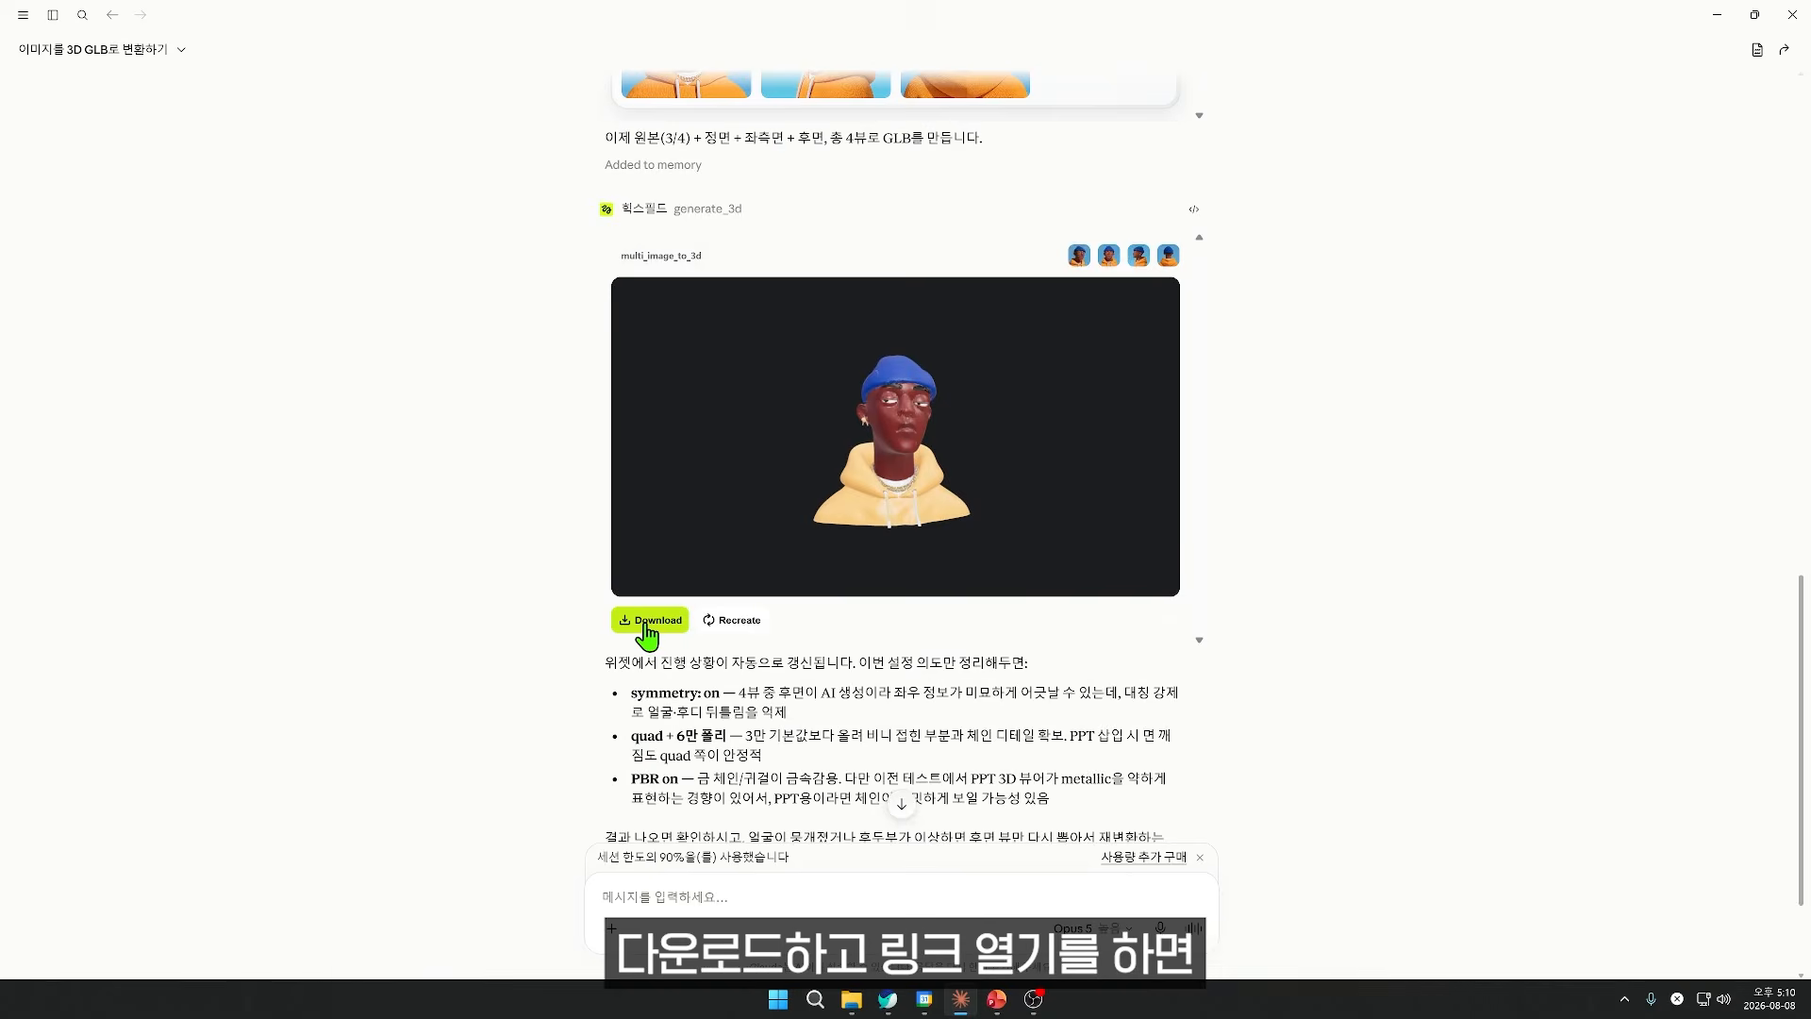
pyautogui.click(424, 749)
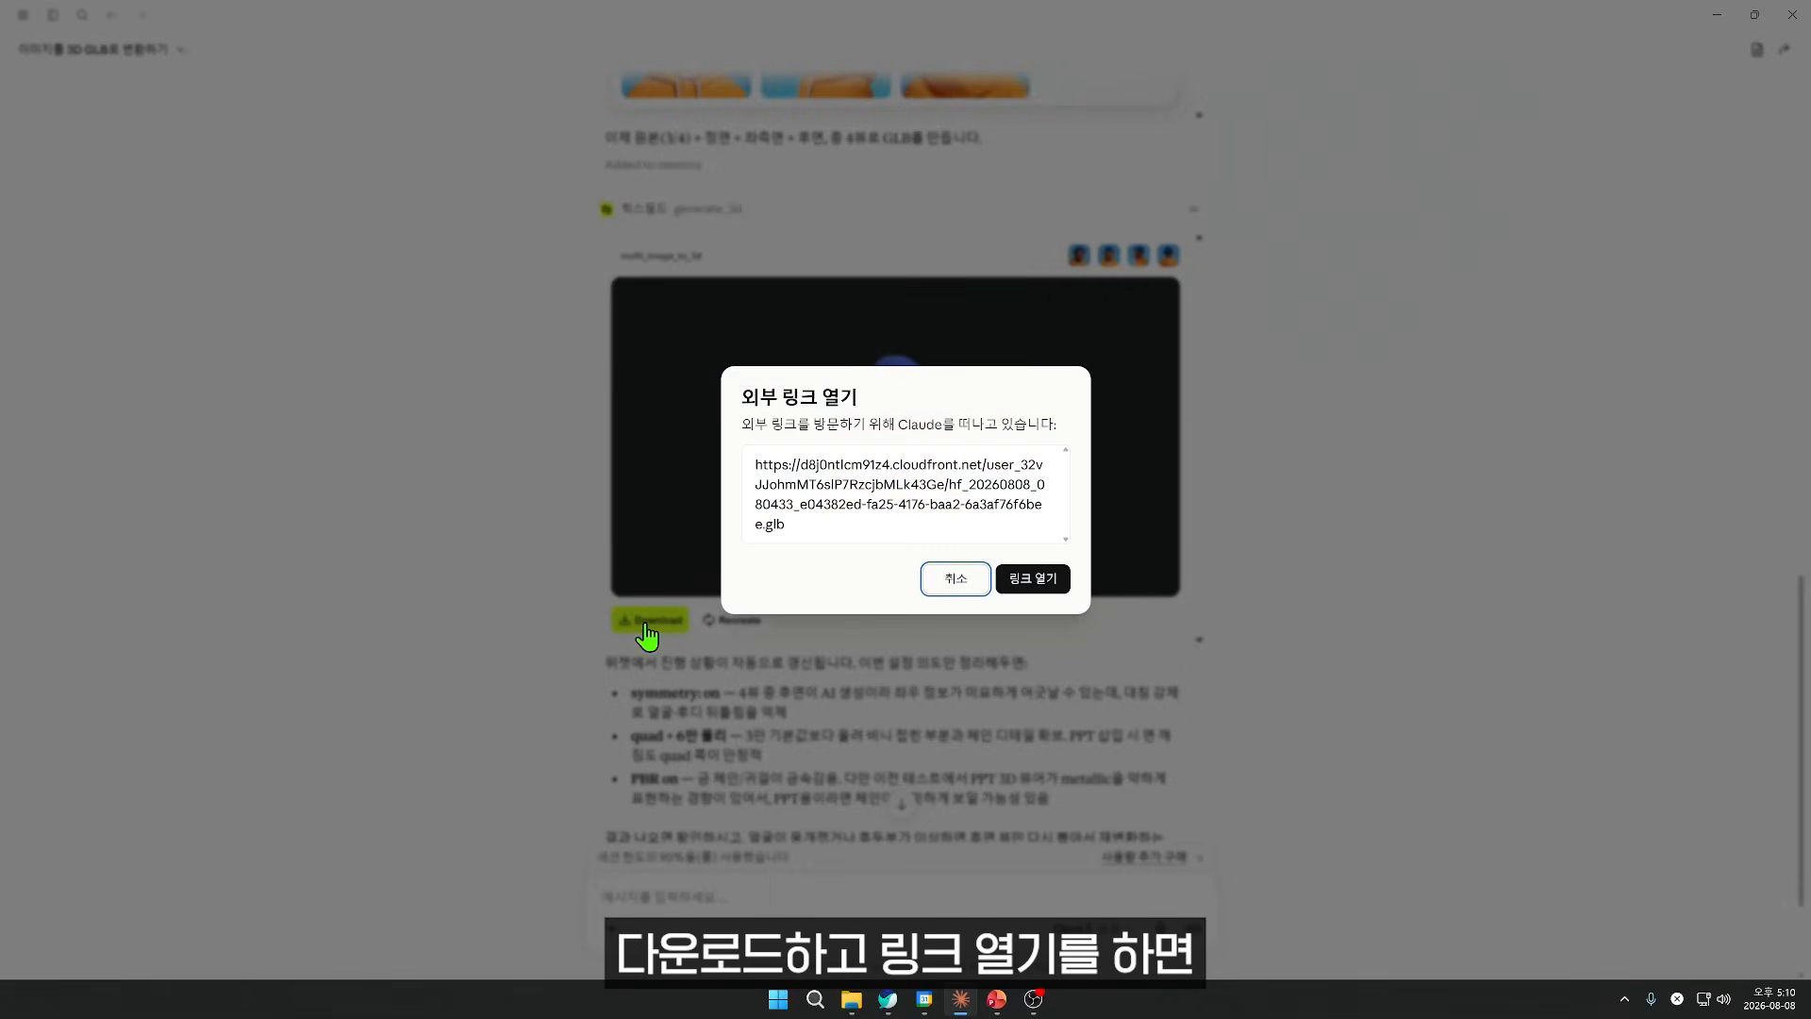
pyautogui.click(1049, 581)
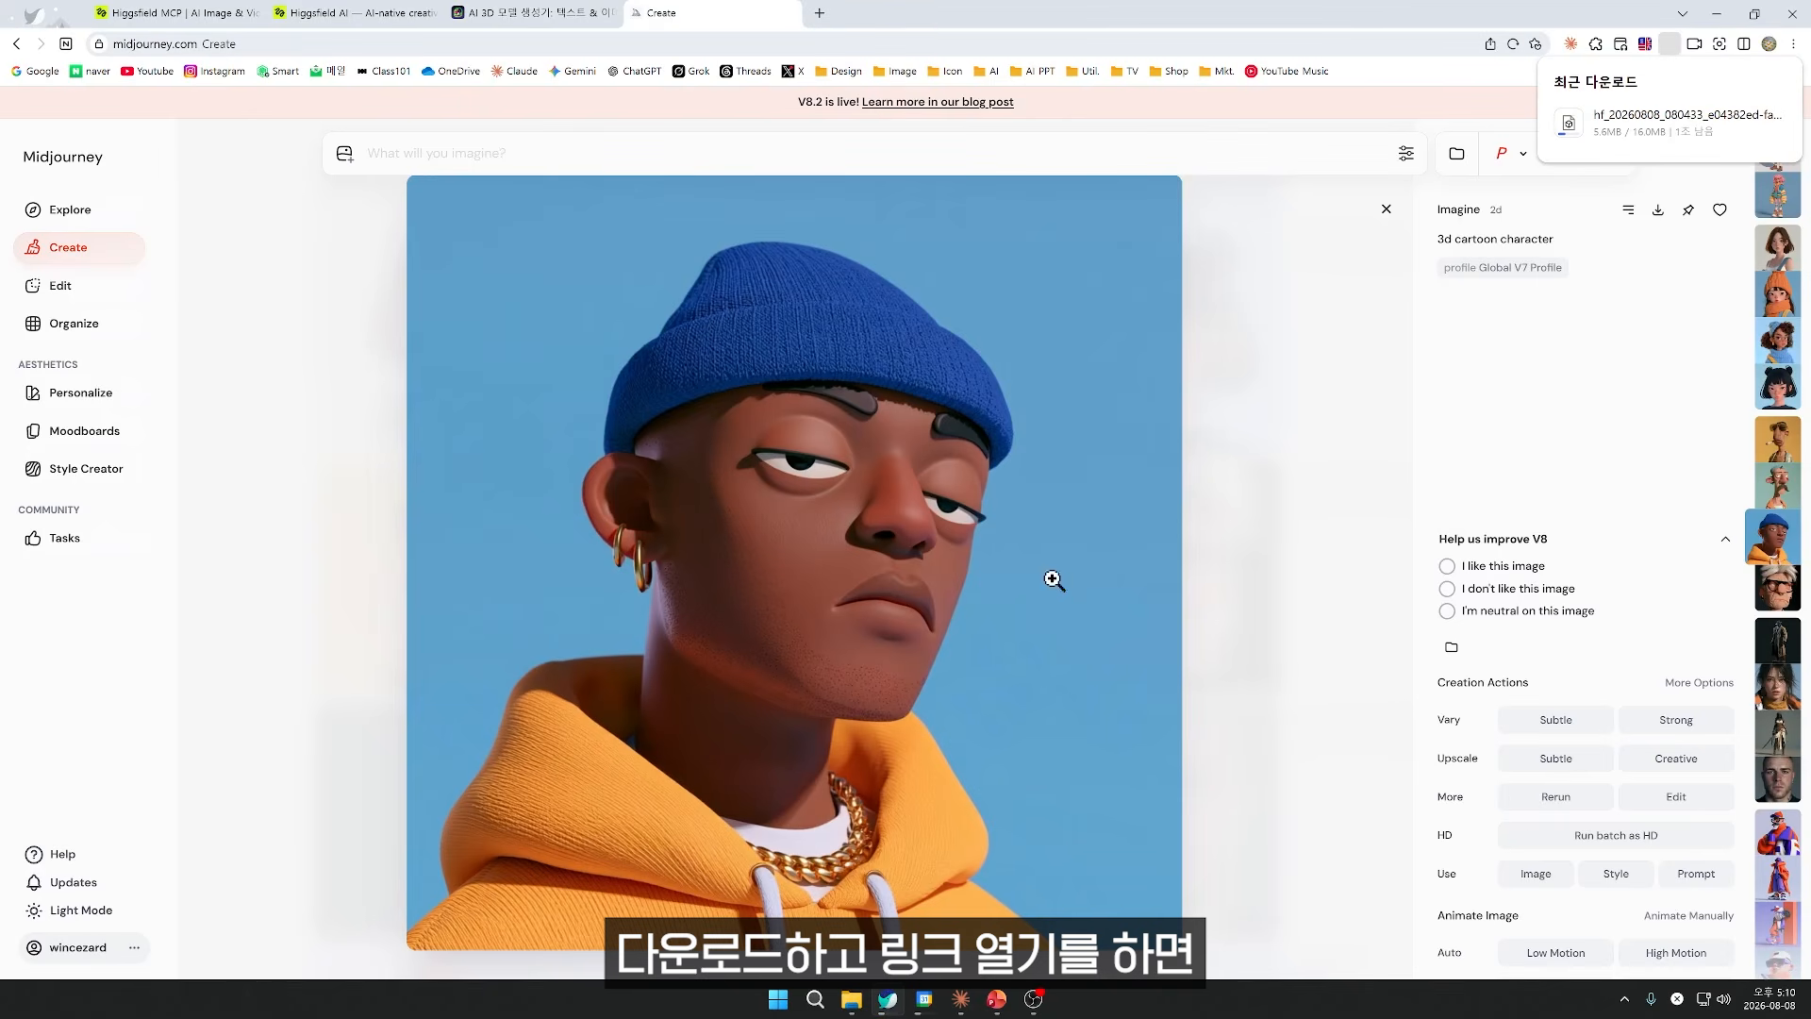
# Step: Bring the downloaded character model into PowerPoint on slide 16, rotate it slightly and inspect it up close
pyautogui.click(1610, 133)
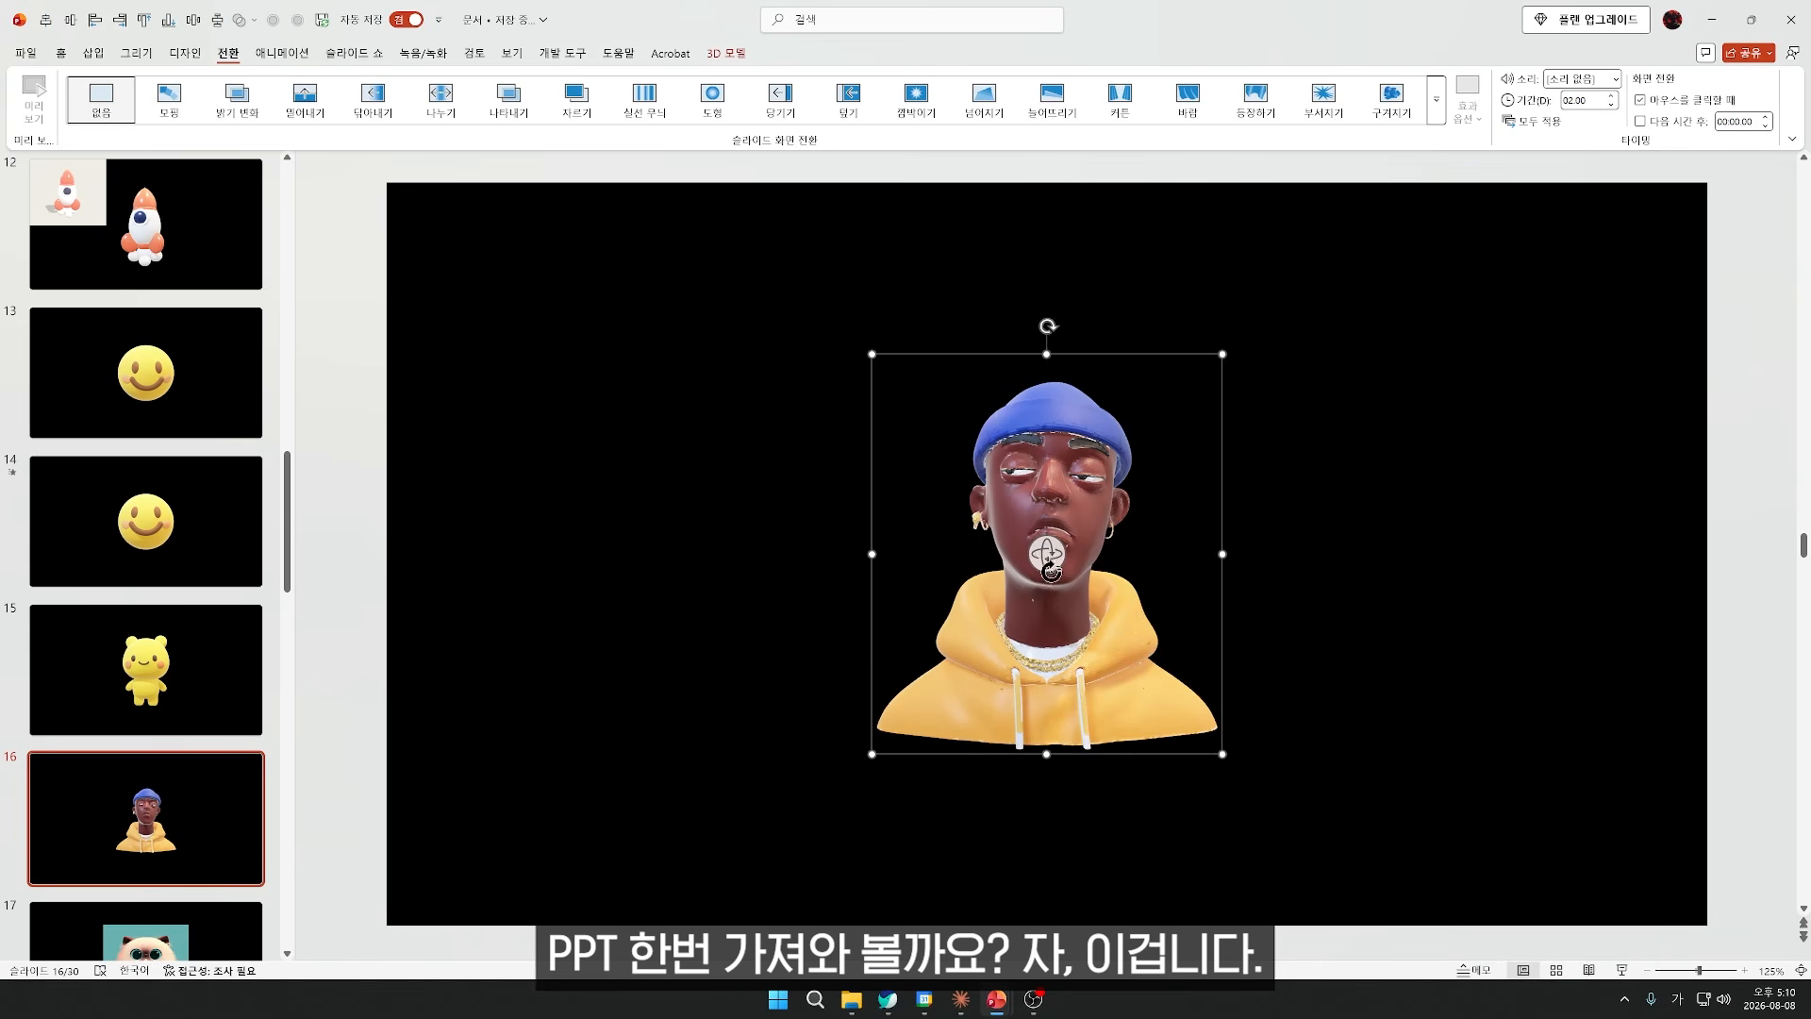
pyautogui.moveTo(1049, 566)
pyautogui.mouseDown()
pyautogui.moveTo(1217, 683)
pyautogui.moveTo(1399, 644)
pyautogui.moveTo(1387, 473)
pyautogui.moveTo(1237, 416)
pyautogui.moveTo(968, 626)
pyautogui.moveTo(1036, 557)
pyautogui.moveTo(1112, 598)
pyautogui.moveTo(1053, 571)
pyautogui.moveTo(1805, 580)
pyautogui.moveTo(1282, 606)
pyautogui.moveTo(1047, 550)
pyautogui.moveTo(1070, 620)
pyautogui.moveTo(1063, 558)
pyautogui.mouseUp()
pyautogui.scroll(2, 1112, 598)
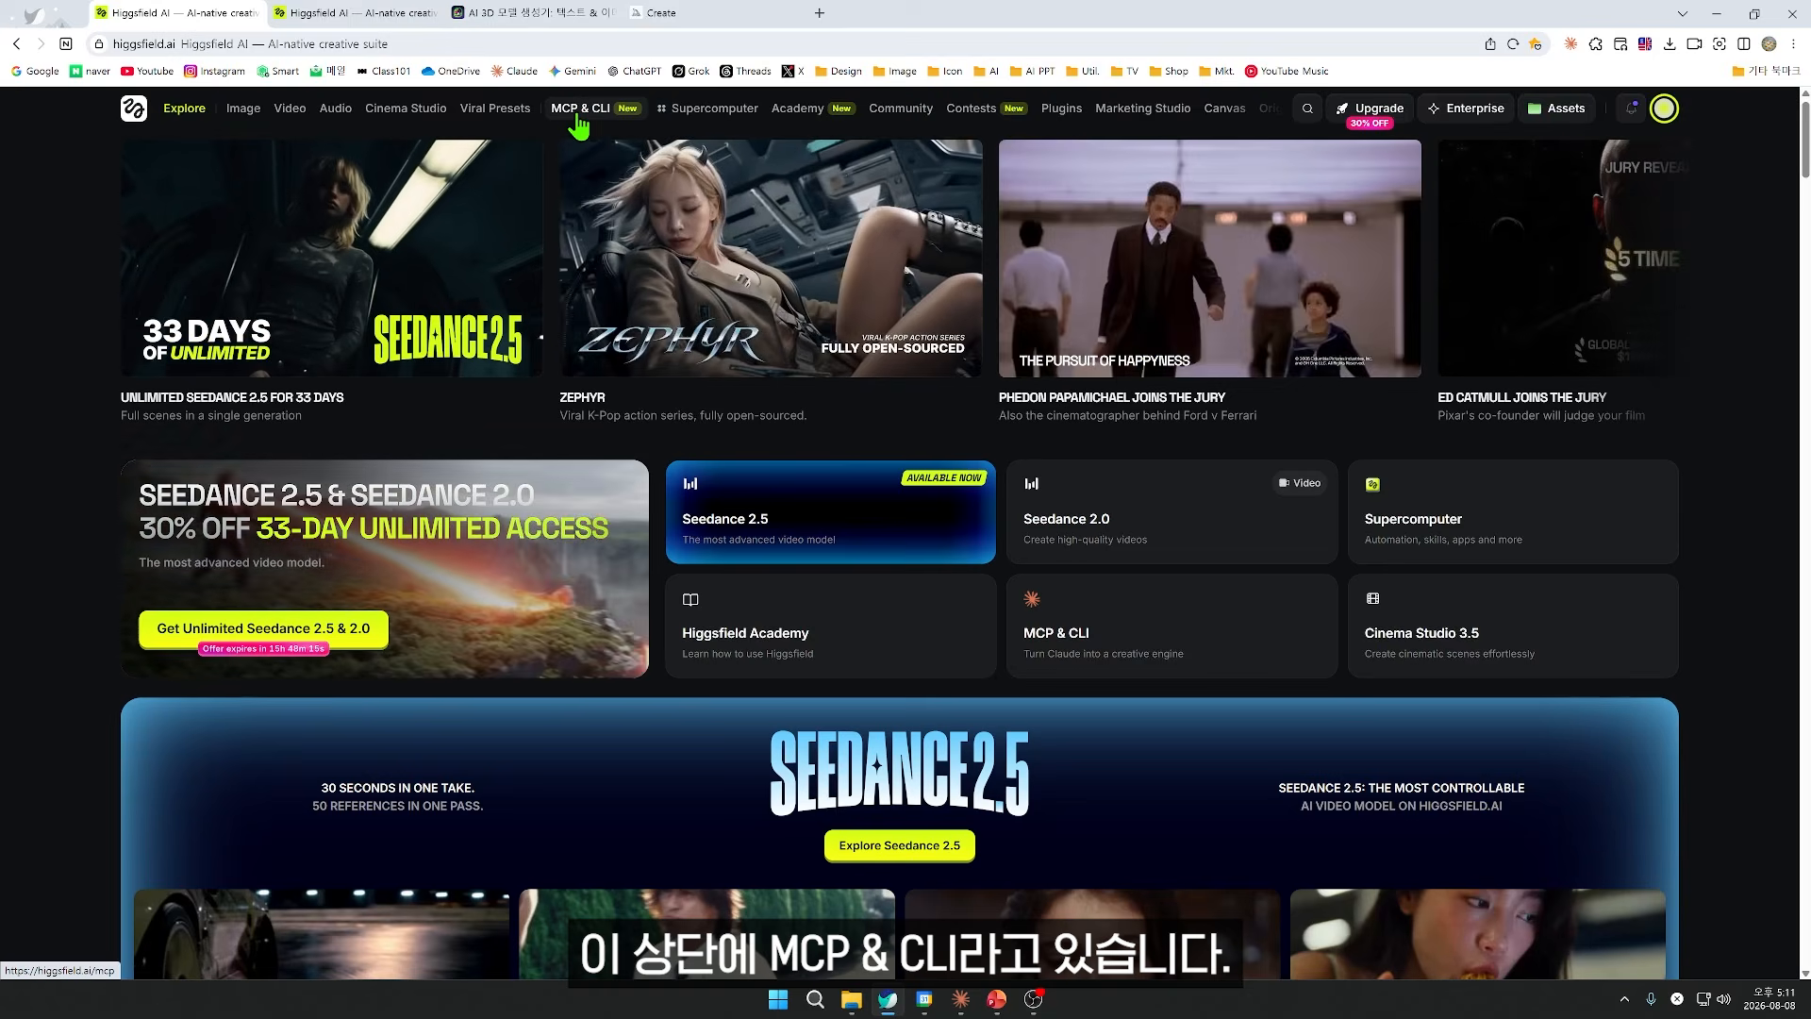
pyautogui.click(578, 123)
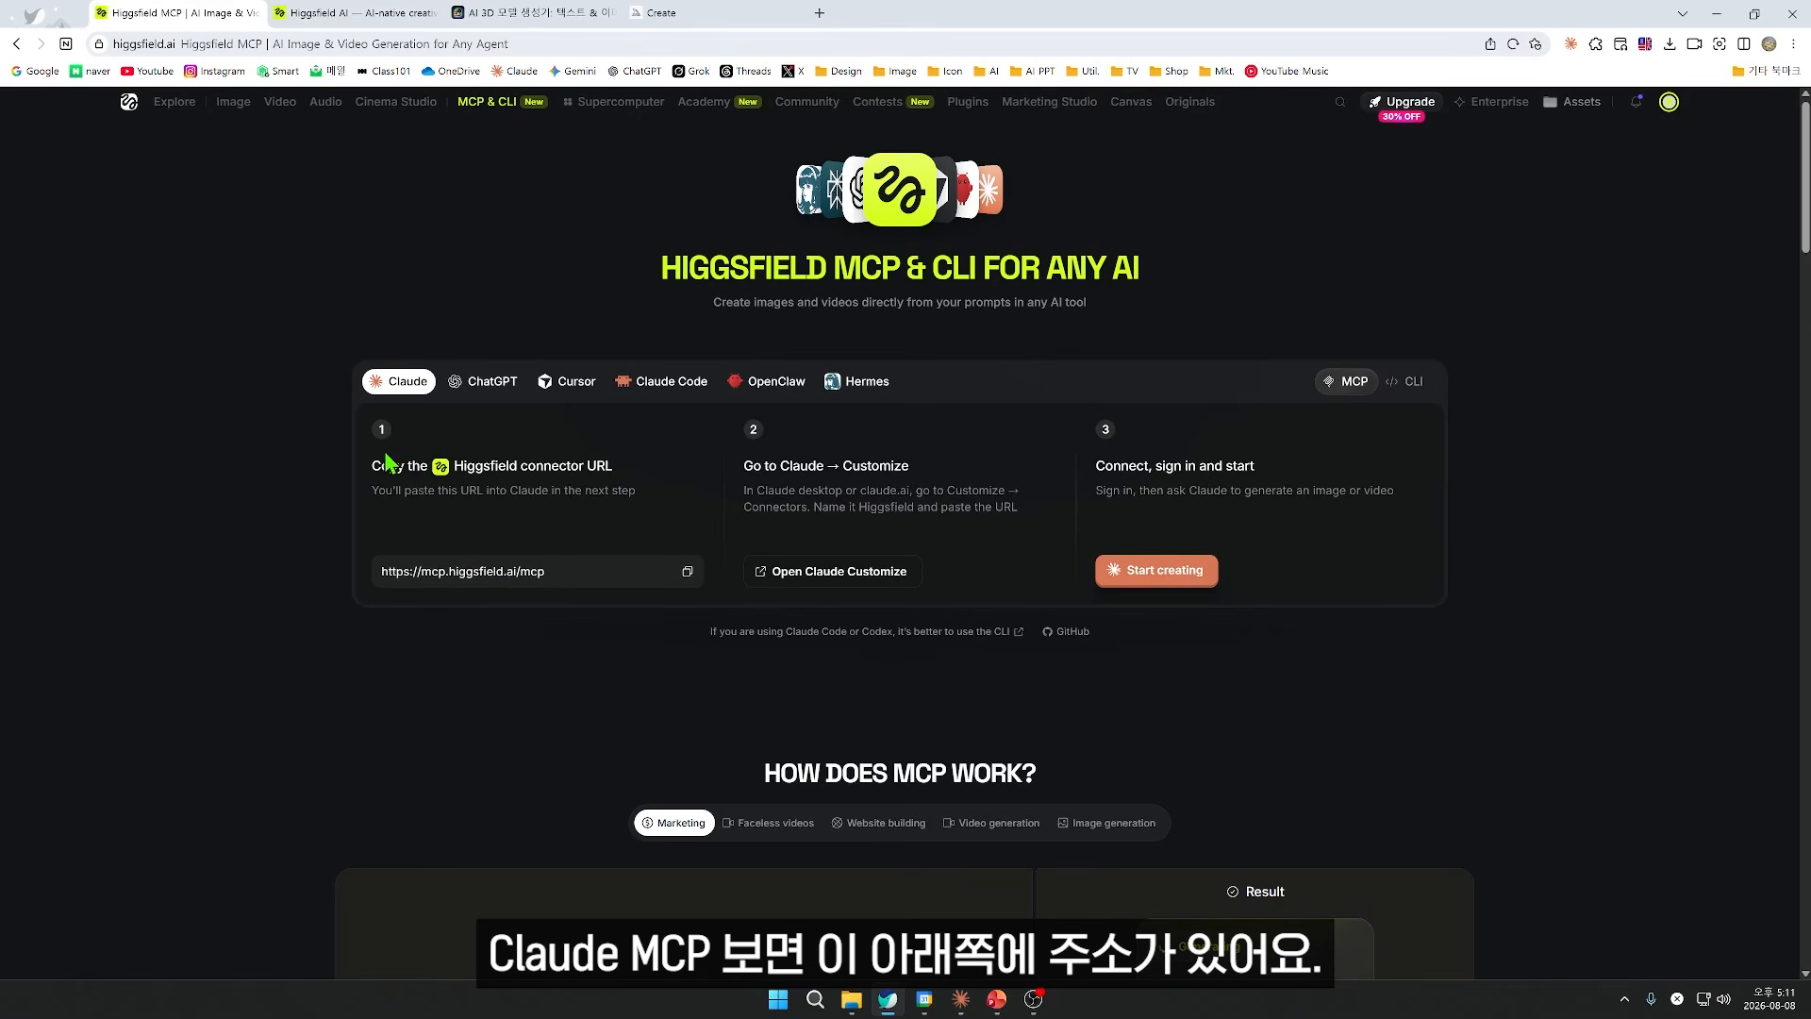
pyautogui.moveTo(373, 473); pyautogui.dragTo(605, 492)
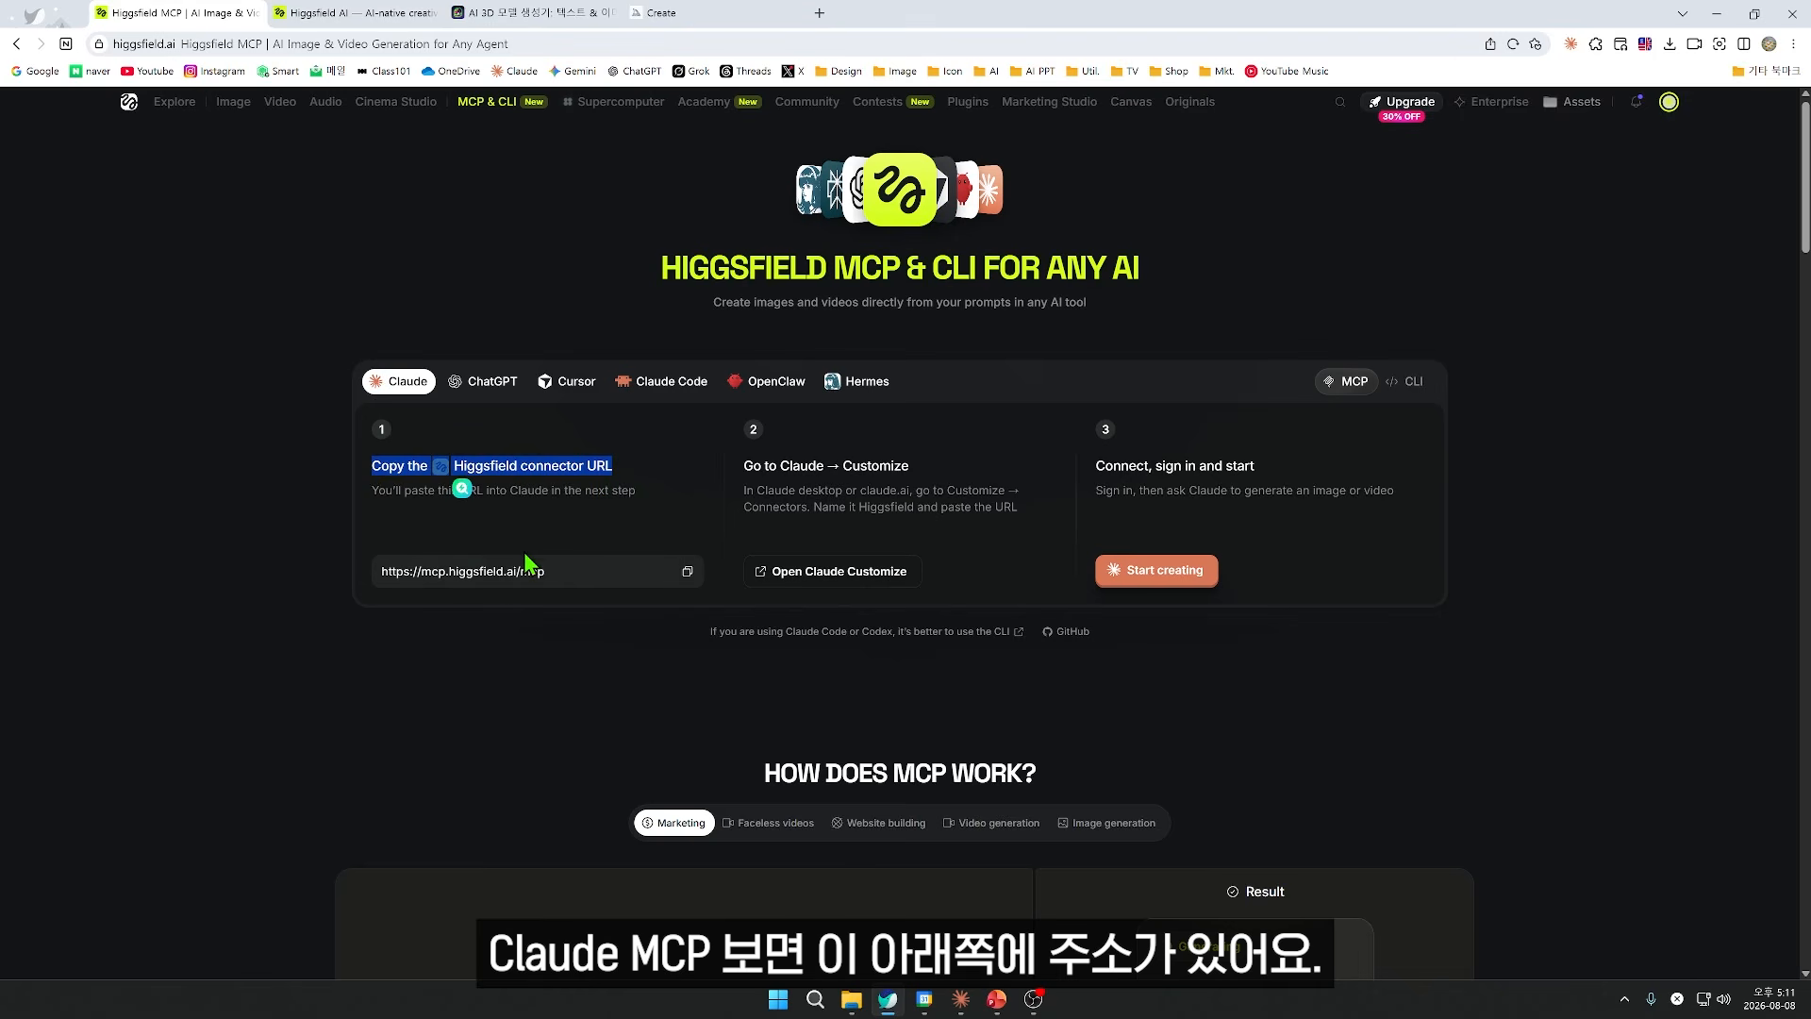
pyautogui.click(515, 637)
pyautogui.click(687, 571)
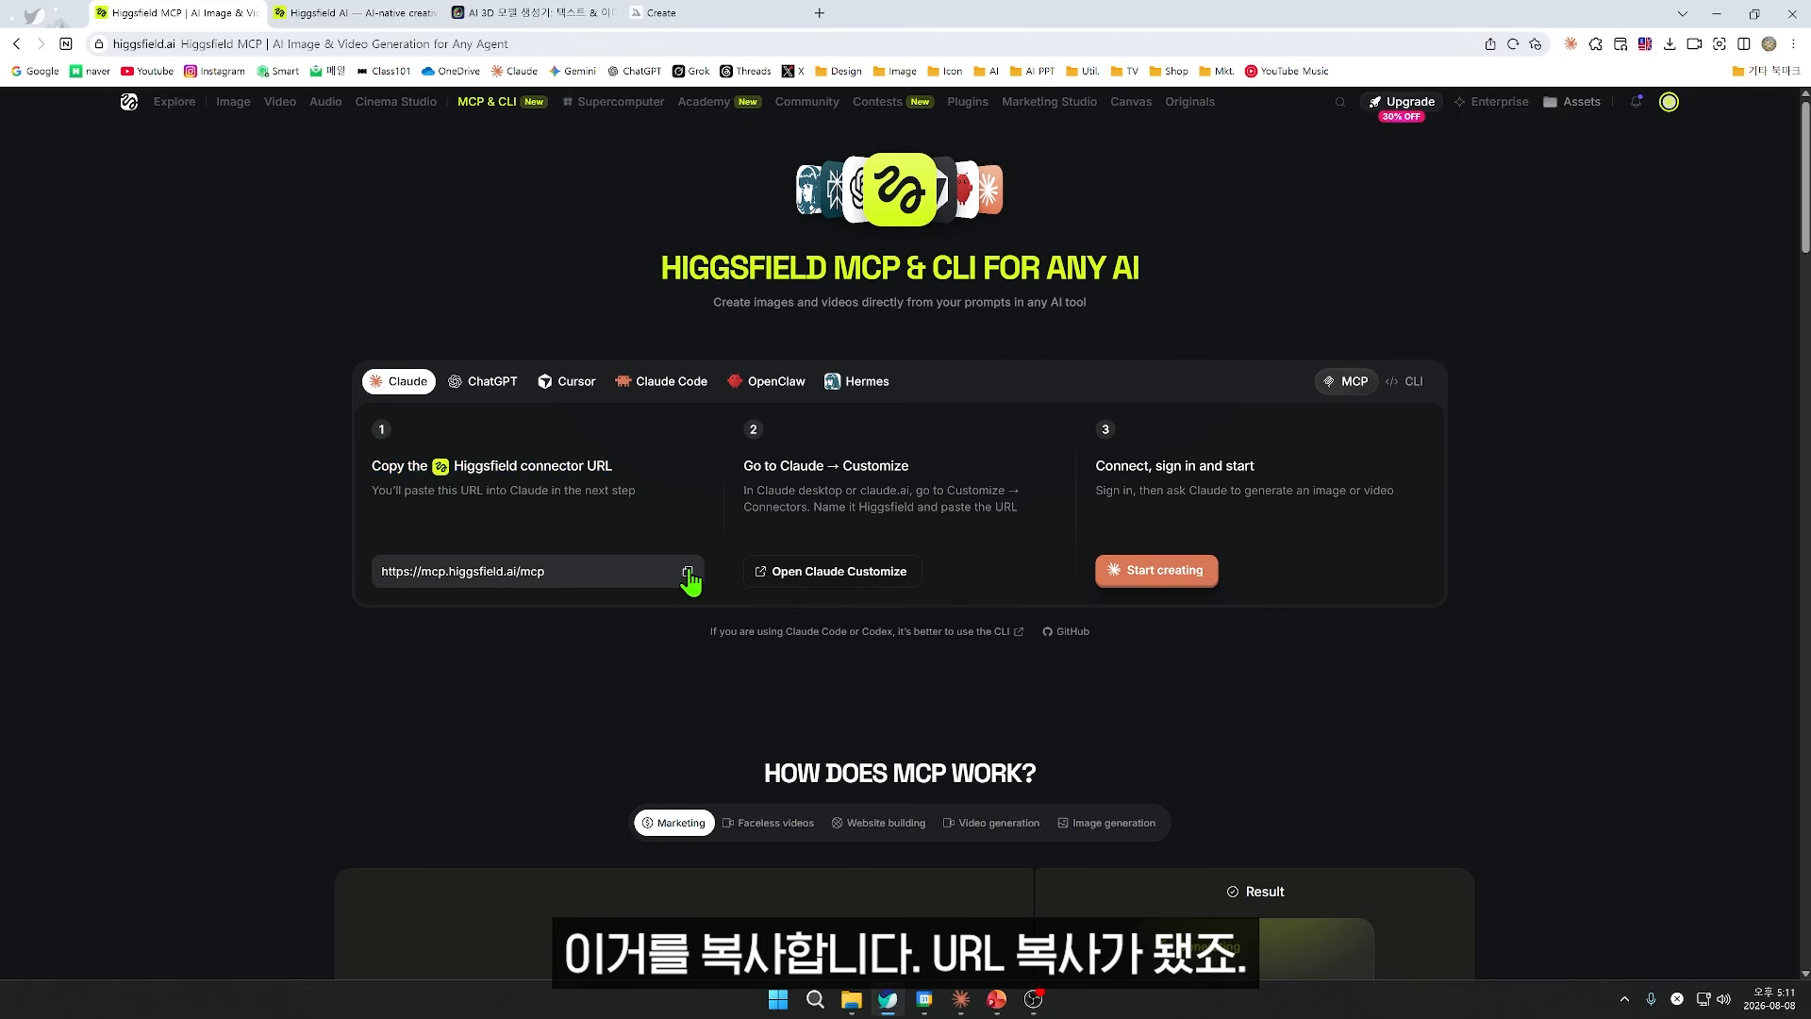
pyautogui.click(688, 572)
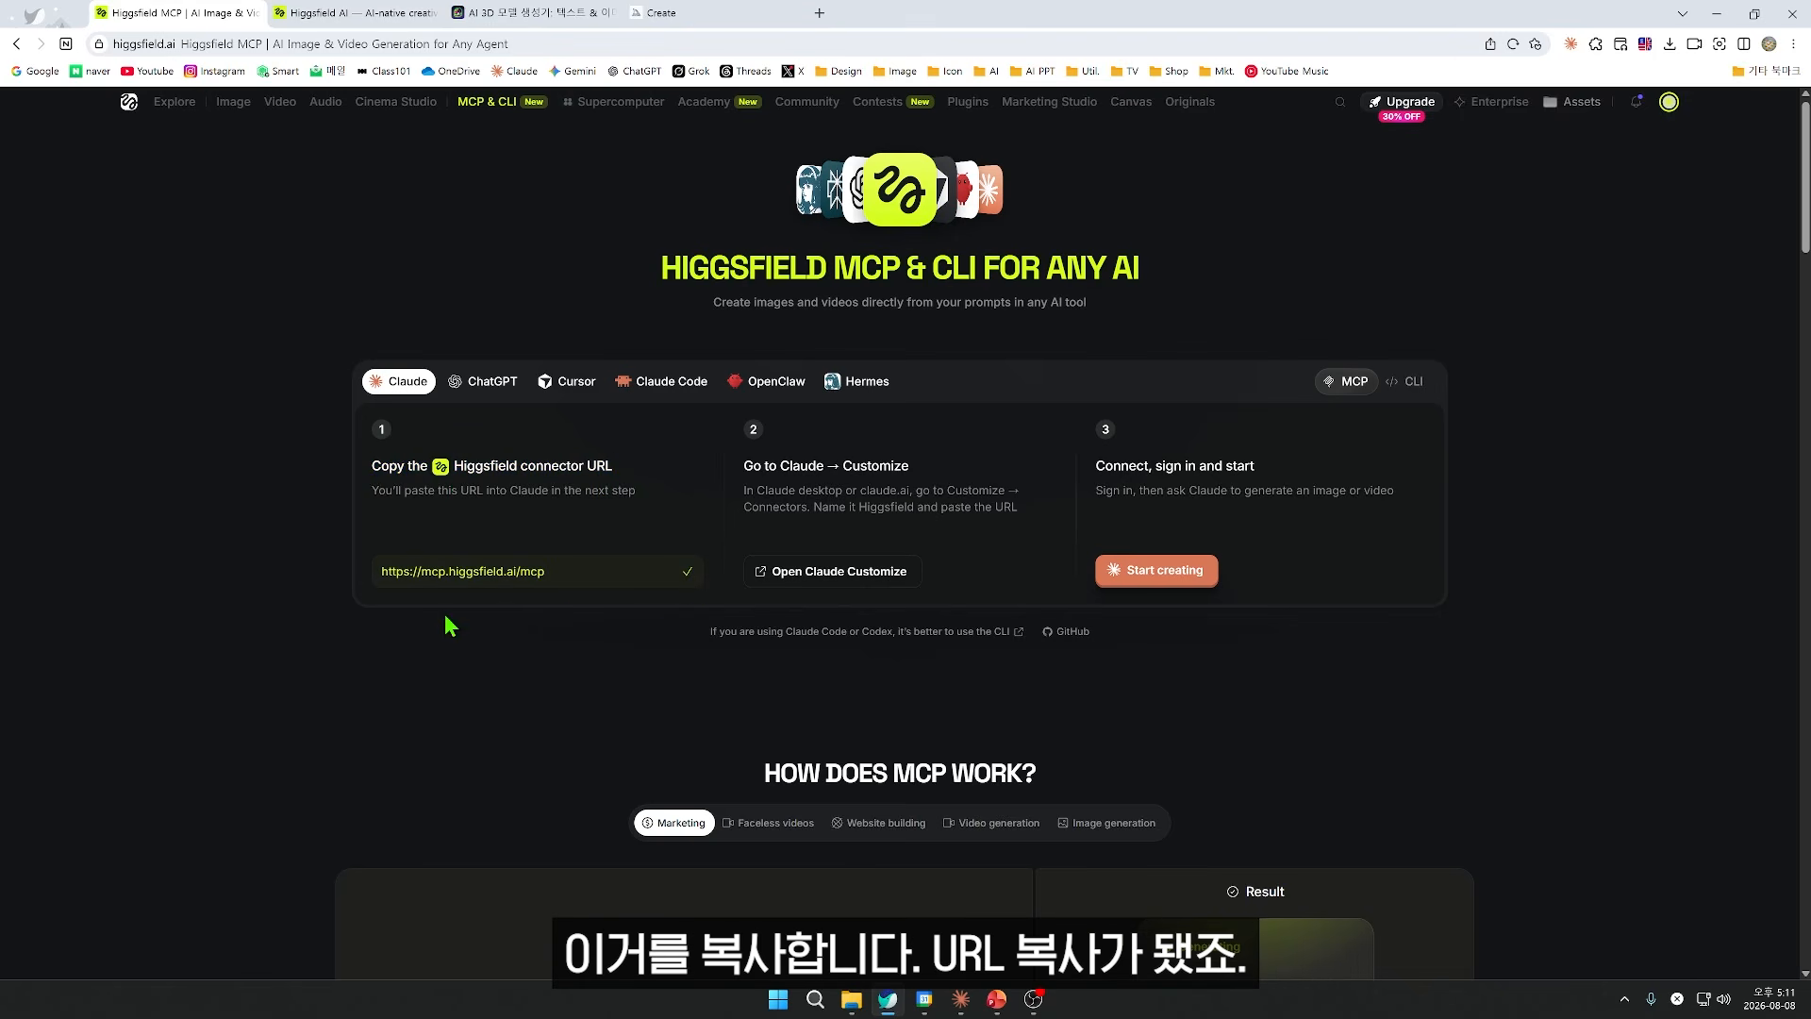
# Step: Switch to Claude and open the connector list in its customization settings
pyautogui.click(960, 999)
pyautogui.moveTo(24, 17)
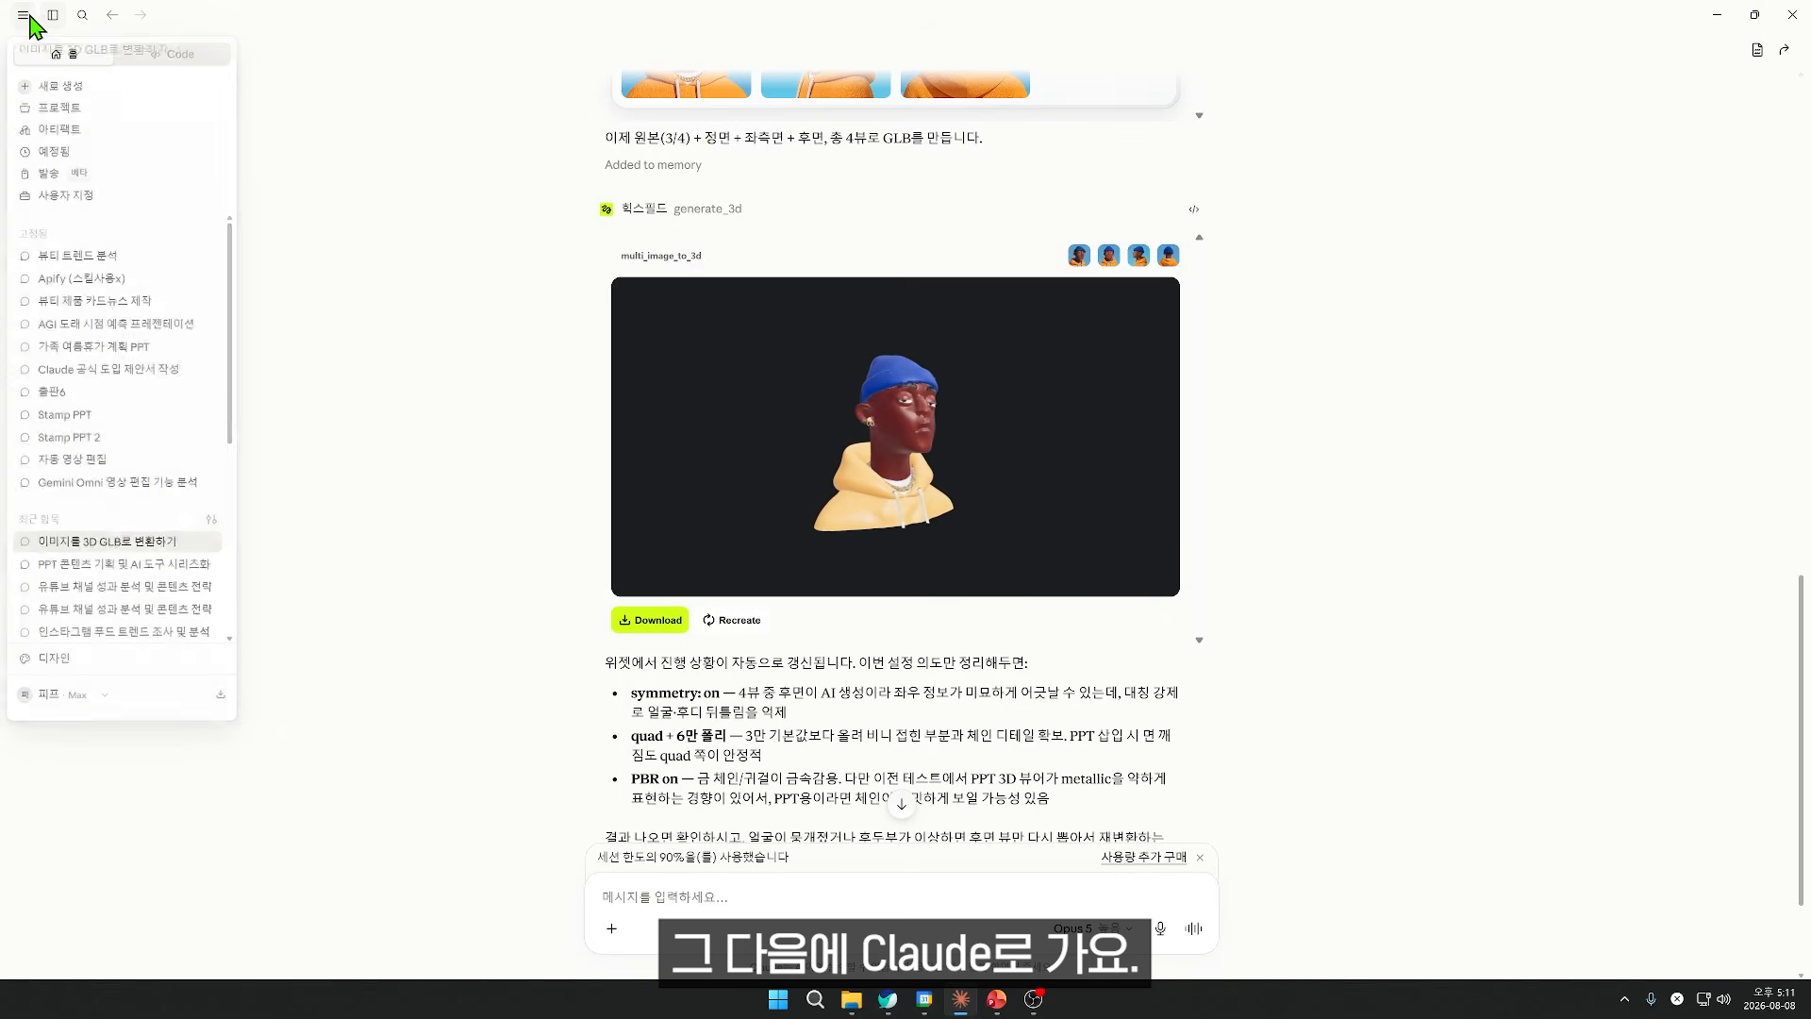
pyautogui.click(73, 200)
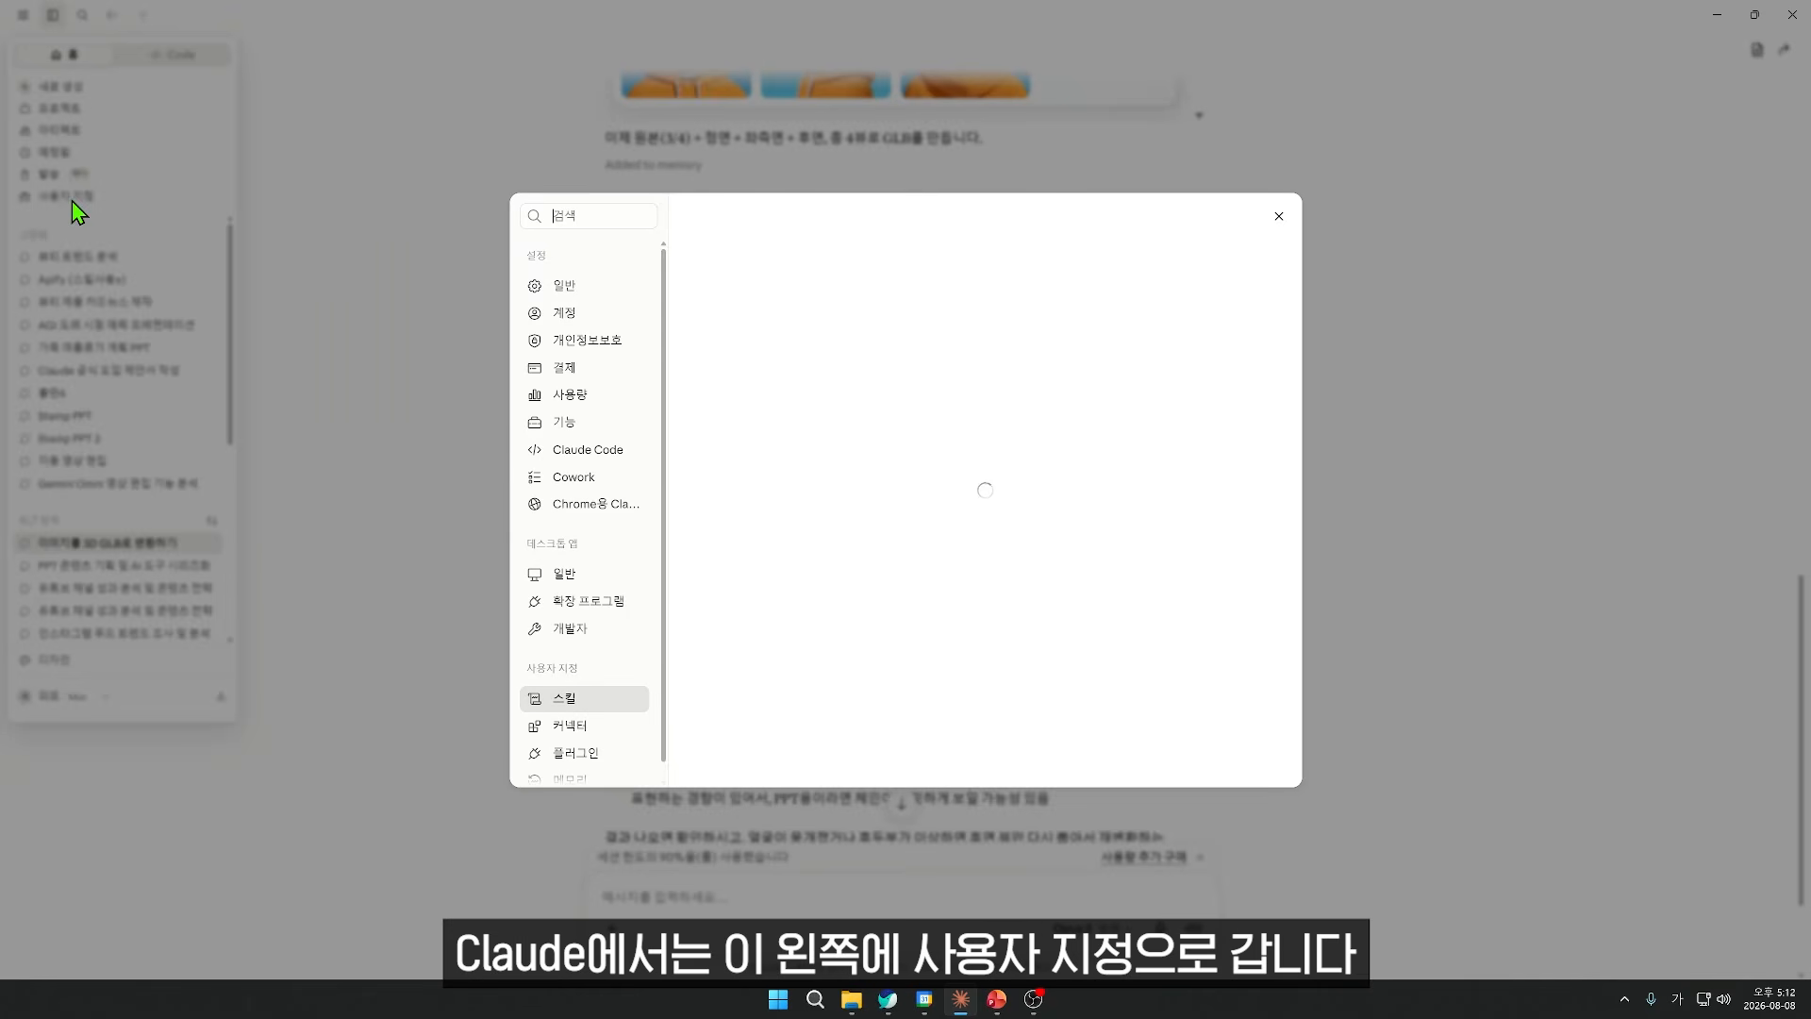
pyautogui.click(574, 730)
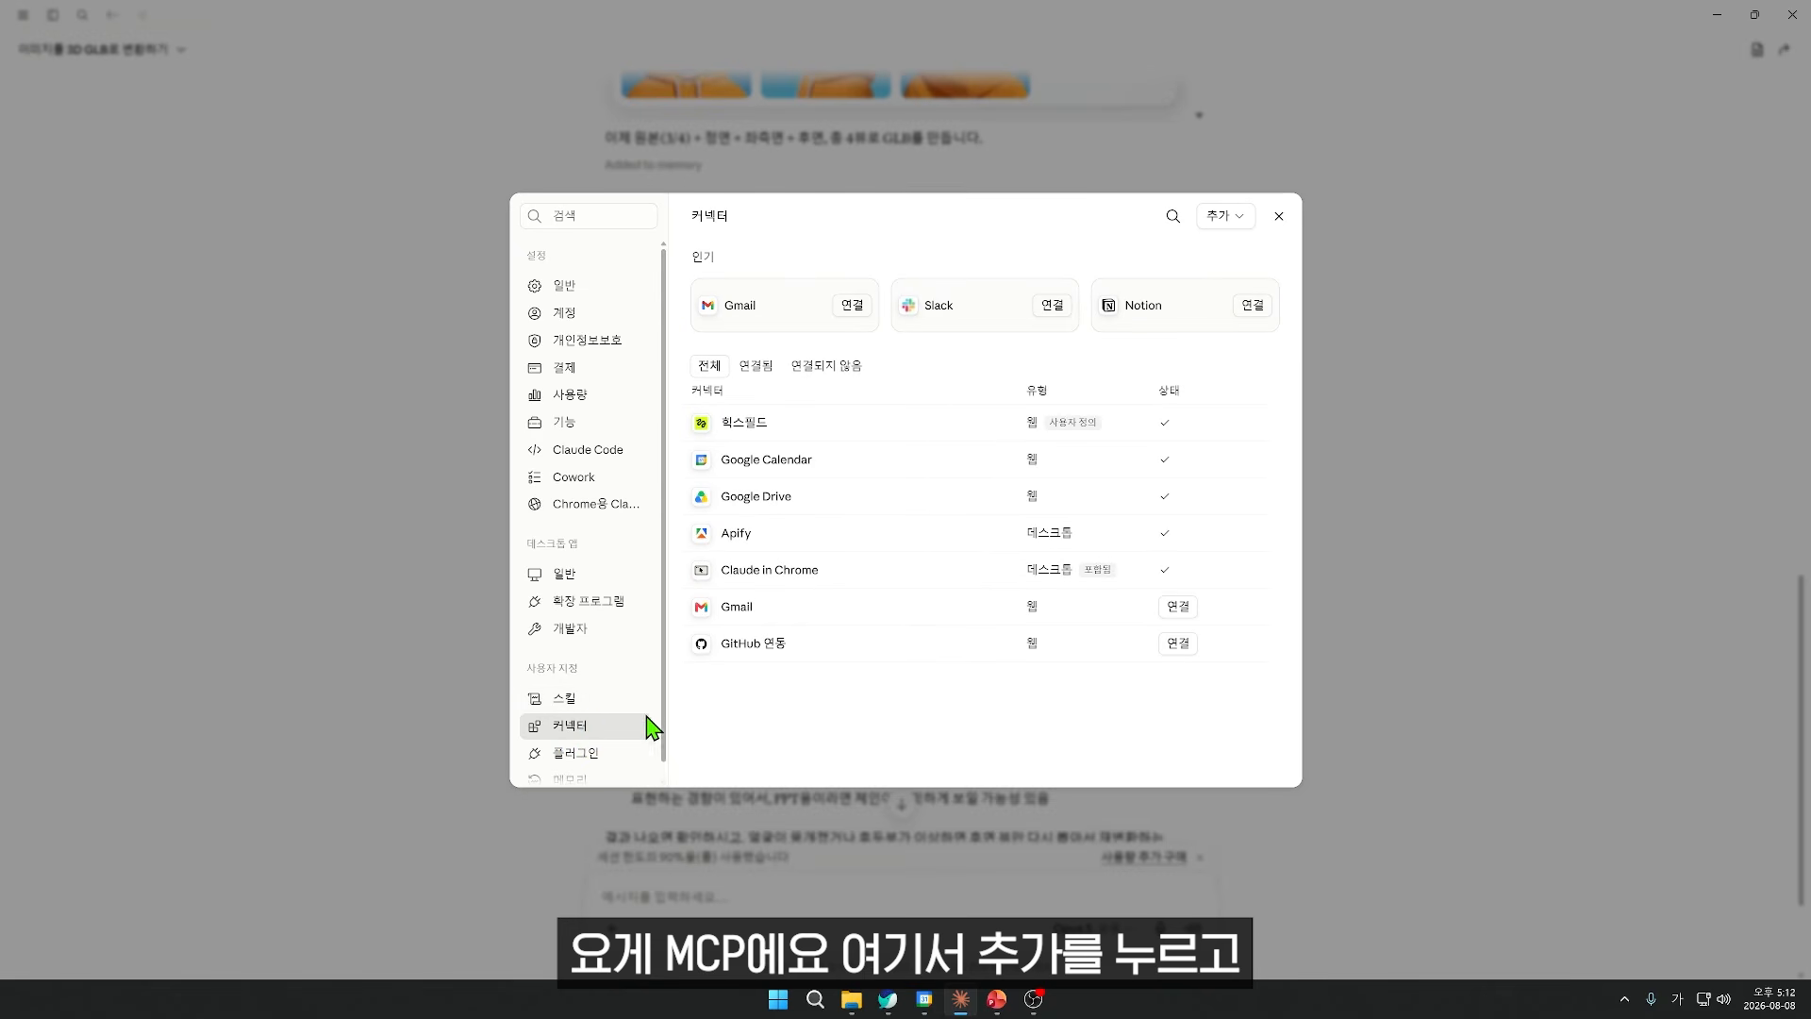
pyautogui.click(1225, 217)
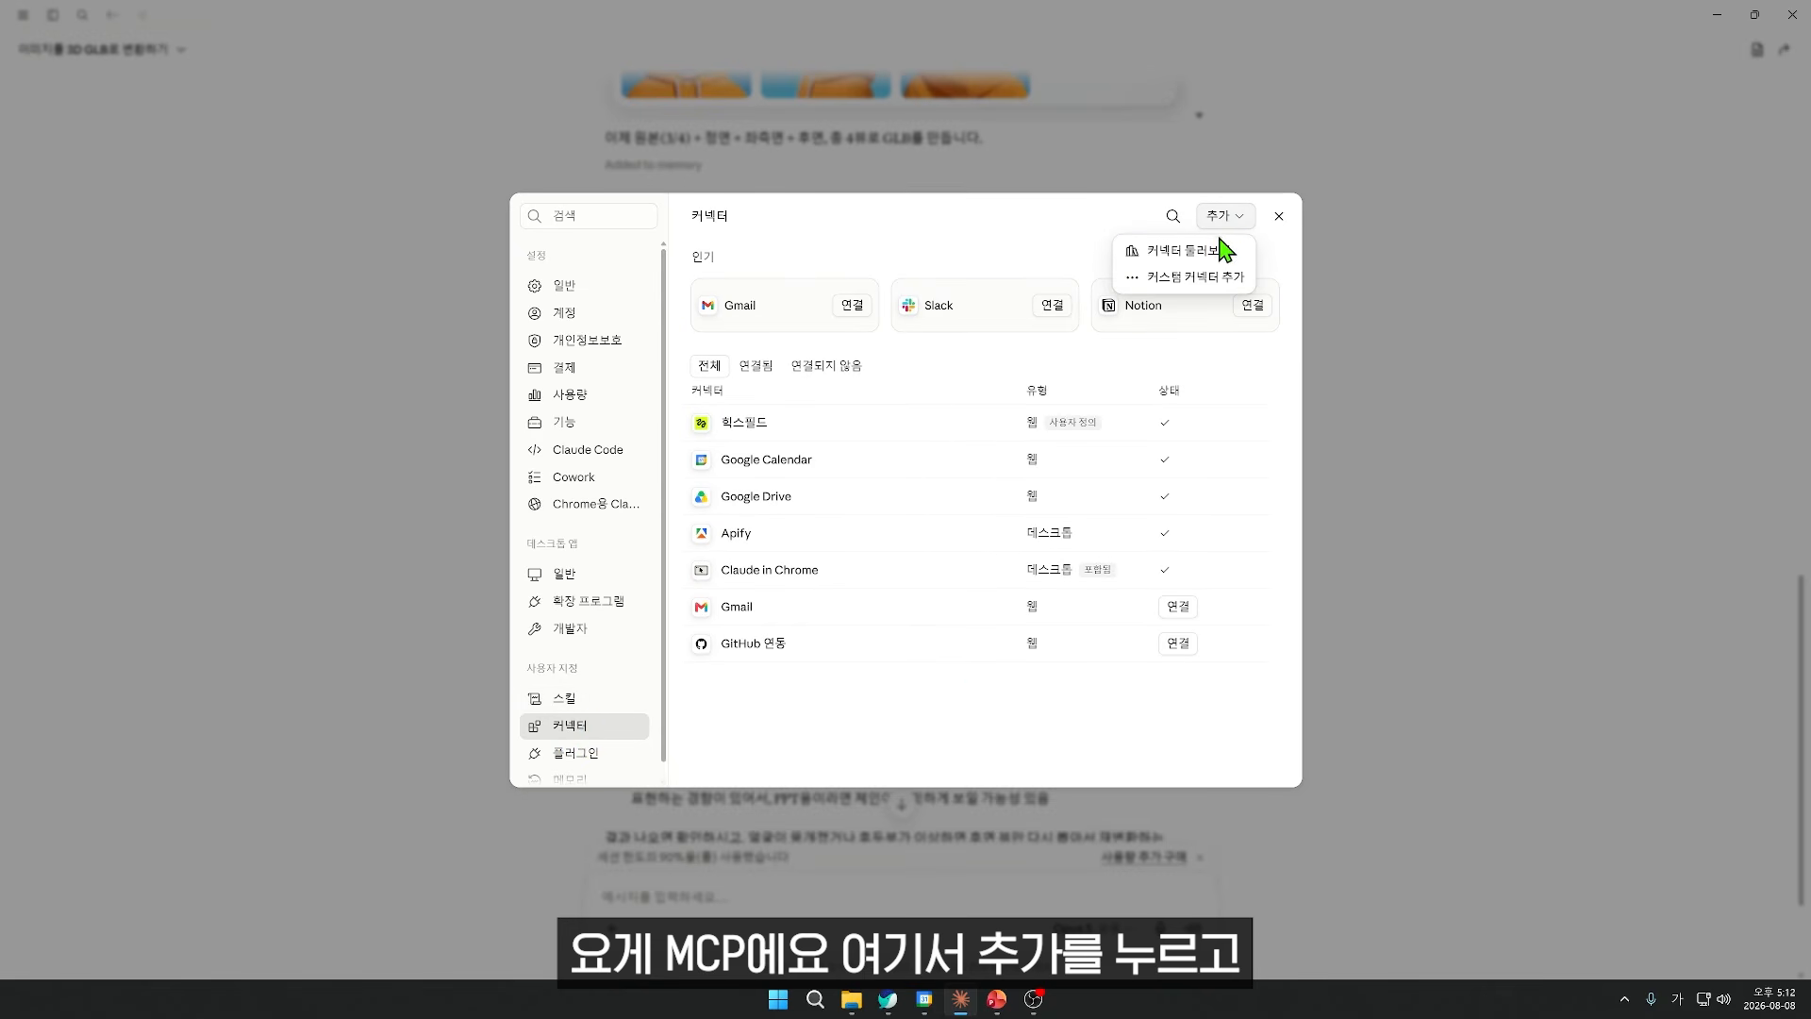
pyautogui.click(1210, 281)
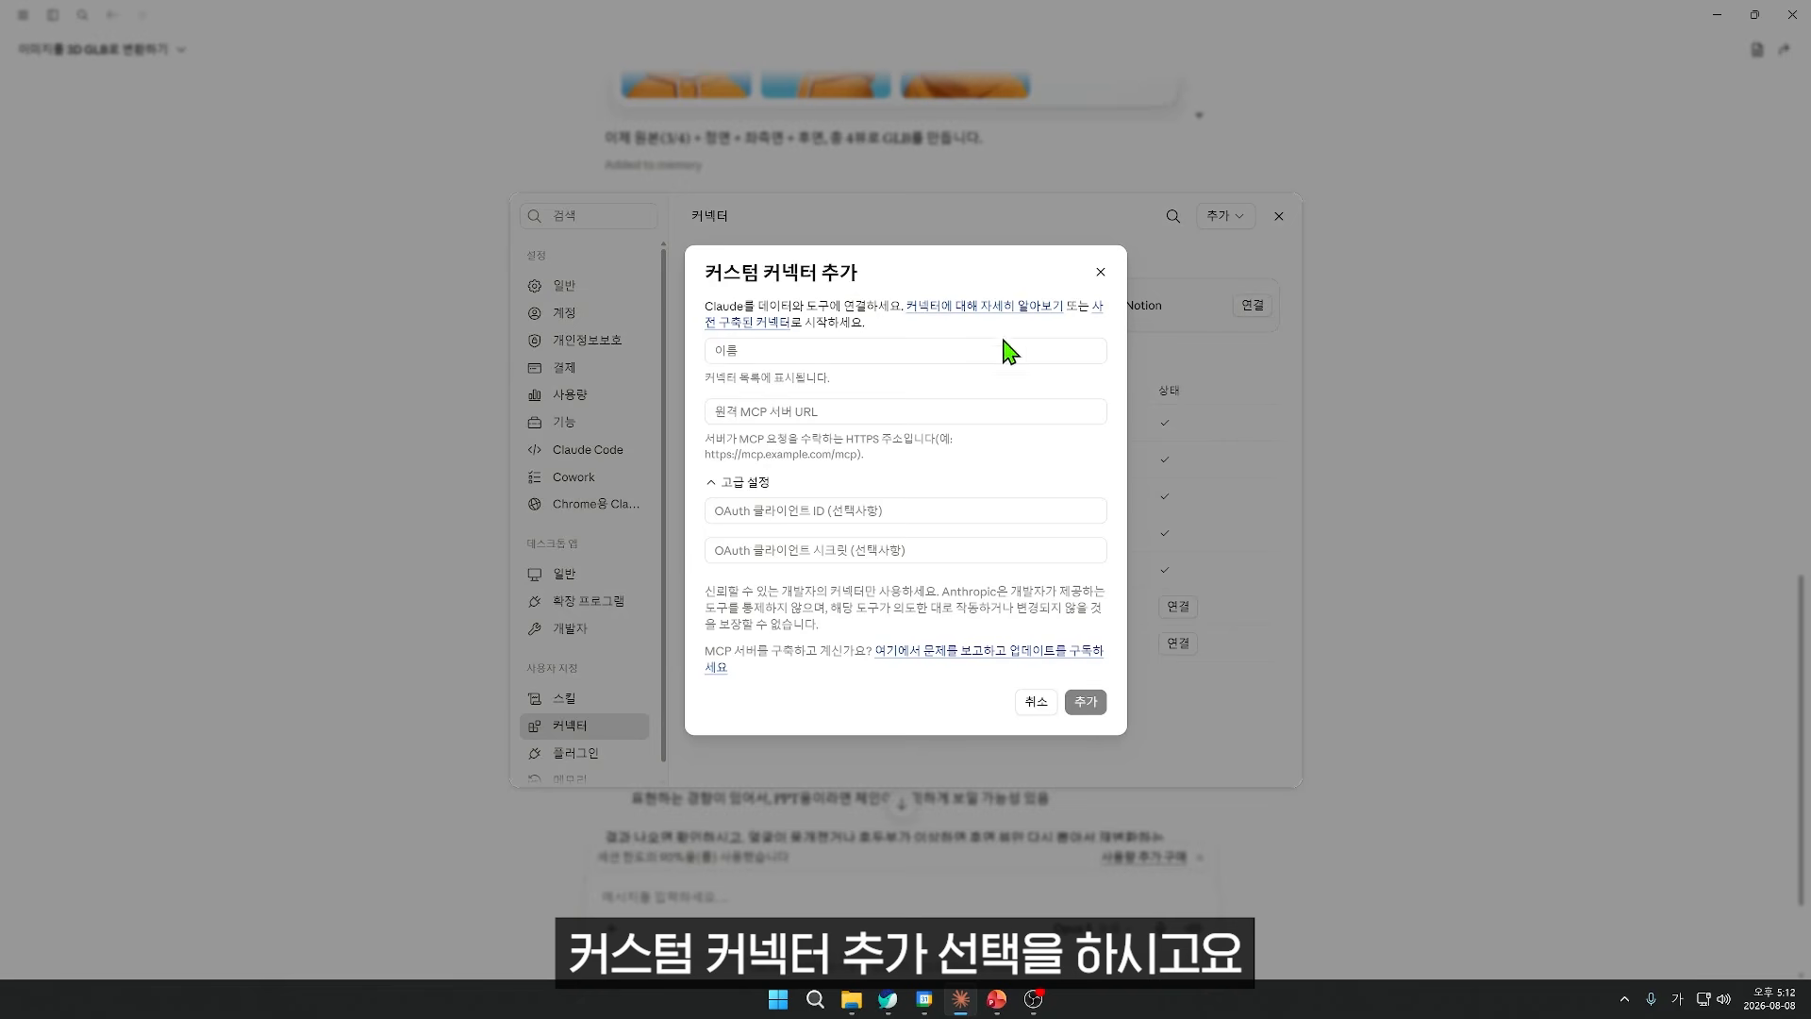
pyautogui.click(797, 355)
pyautogui.write('ㅇ')
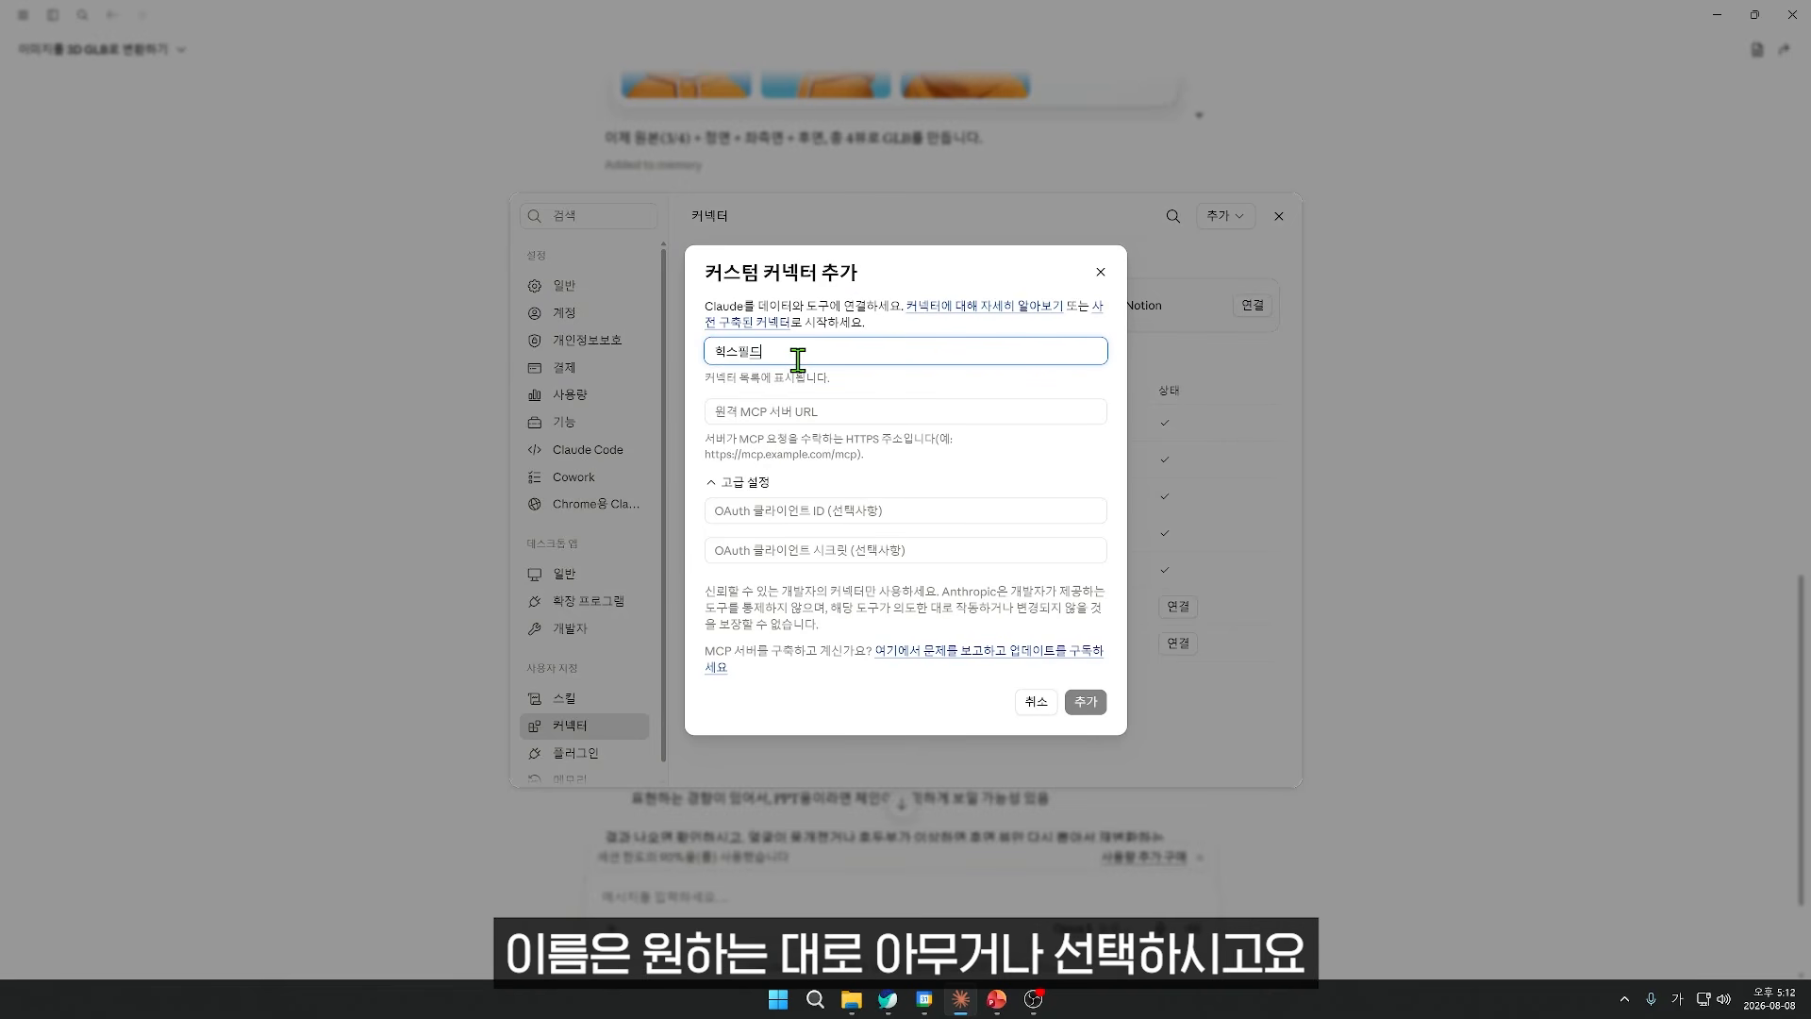
pyautogui.click(782, 413)
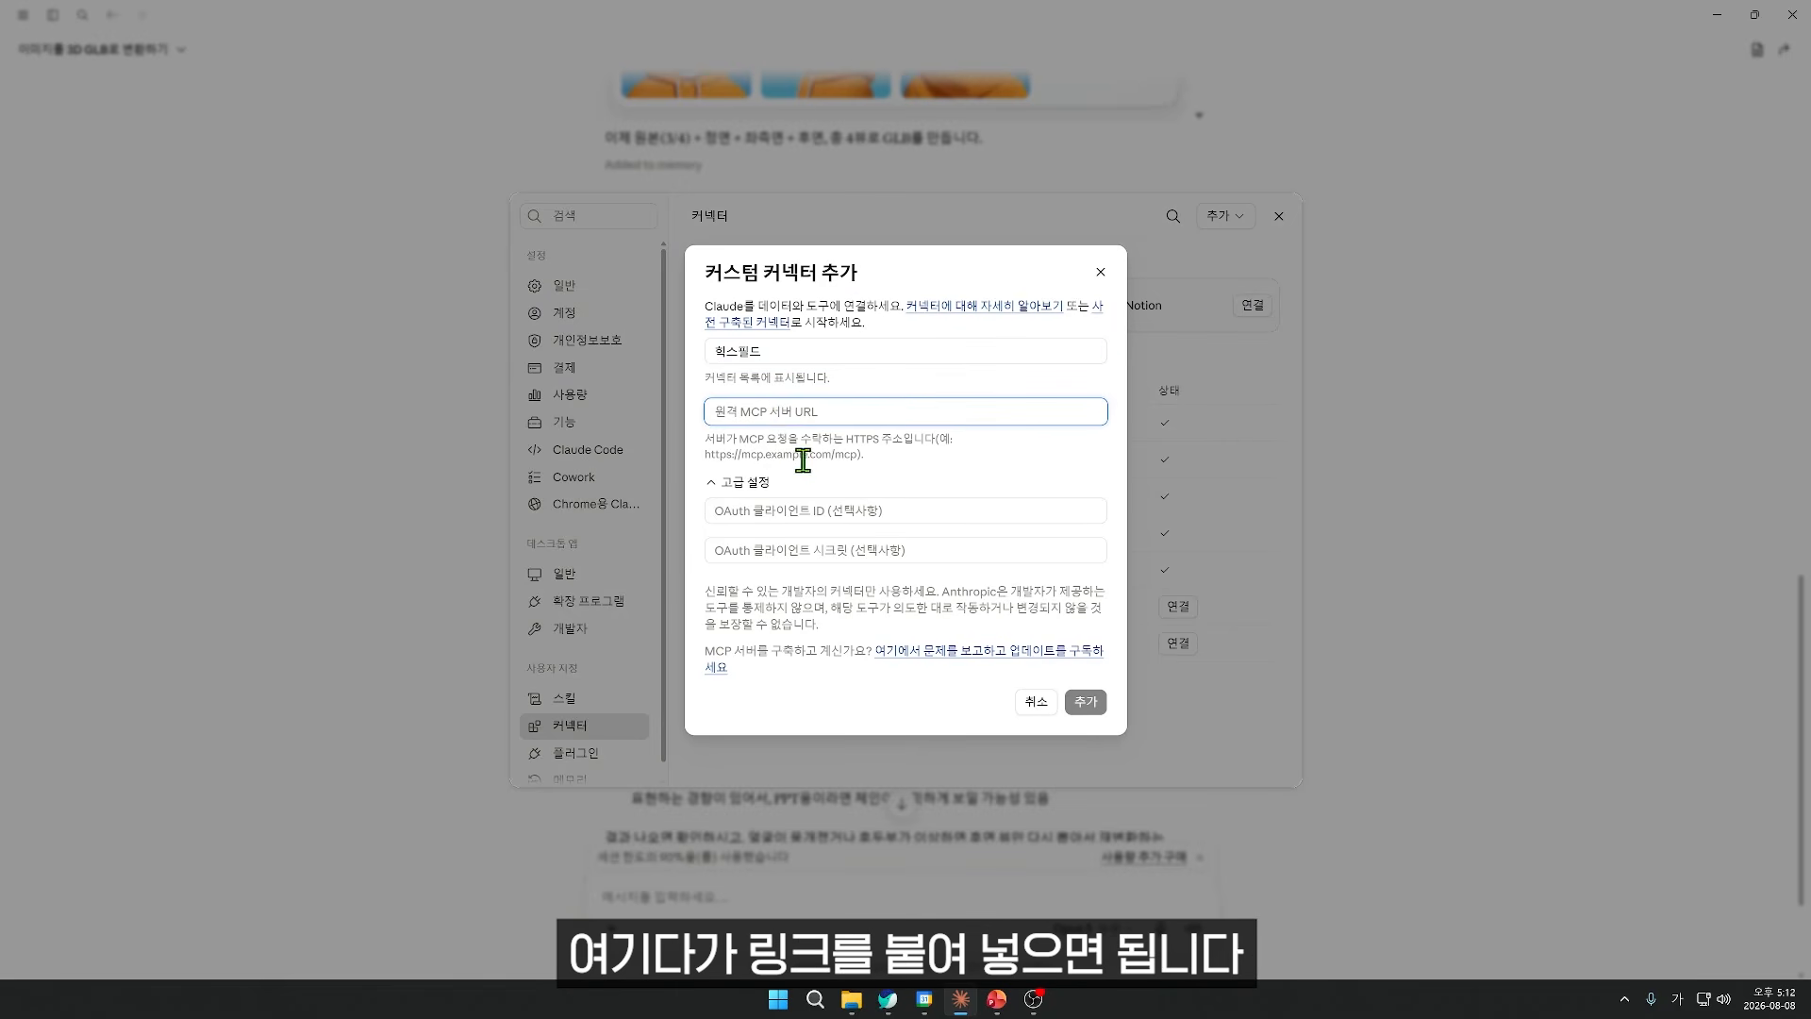
pyautogui.hotkey('ctrl', 'v')
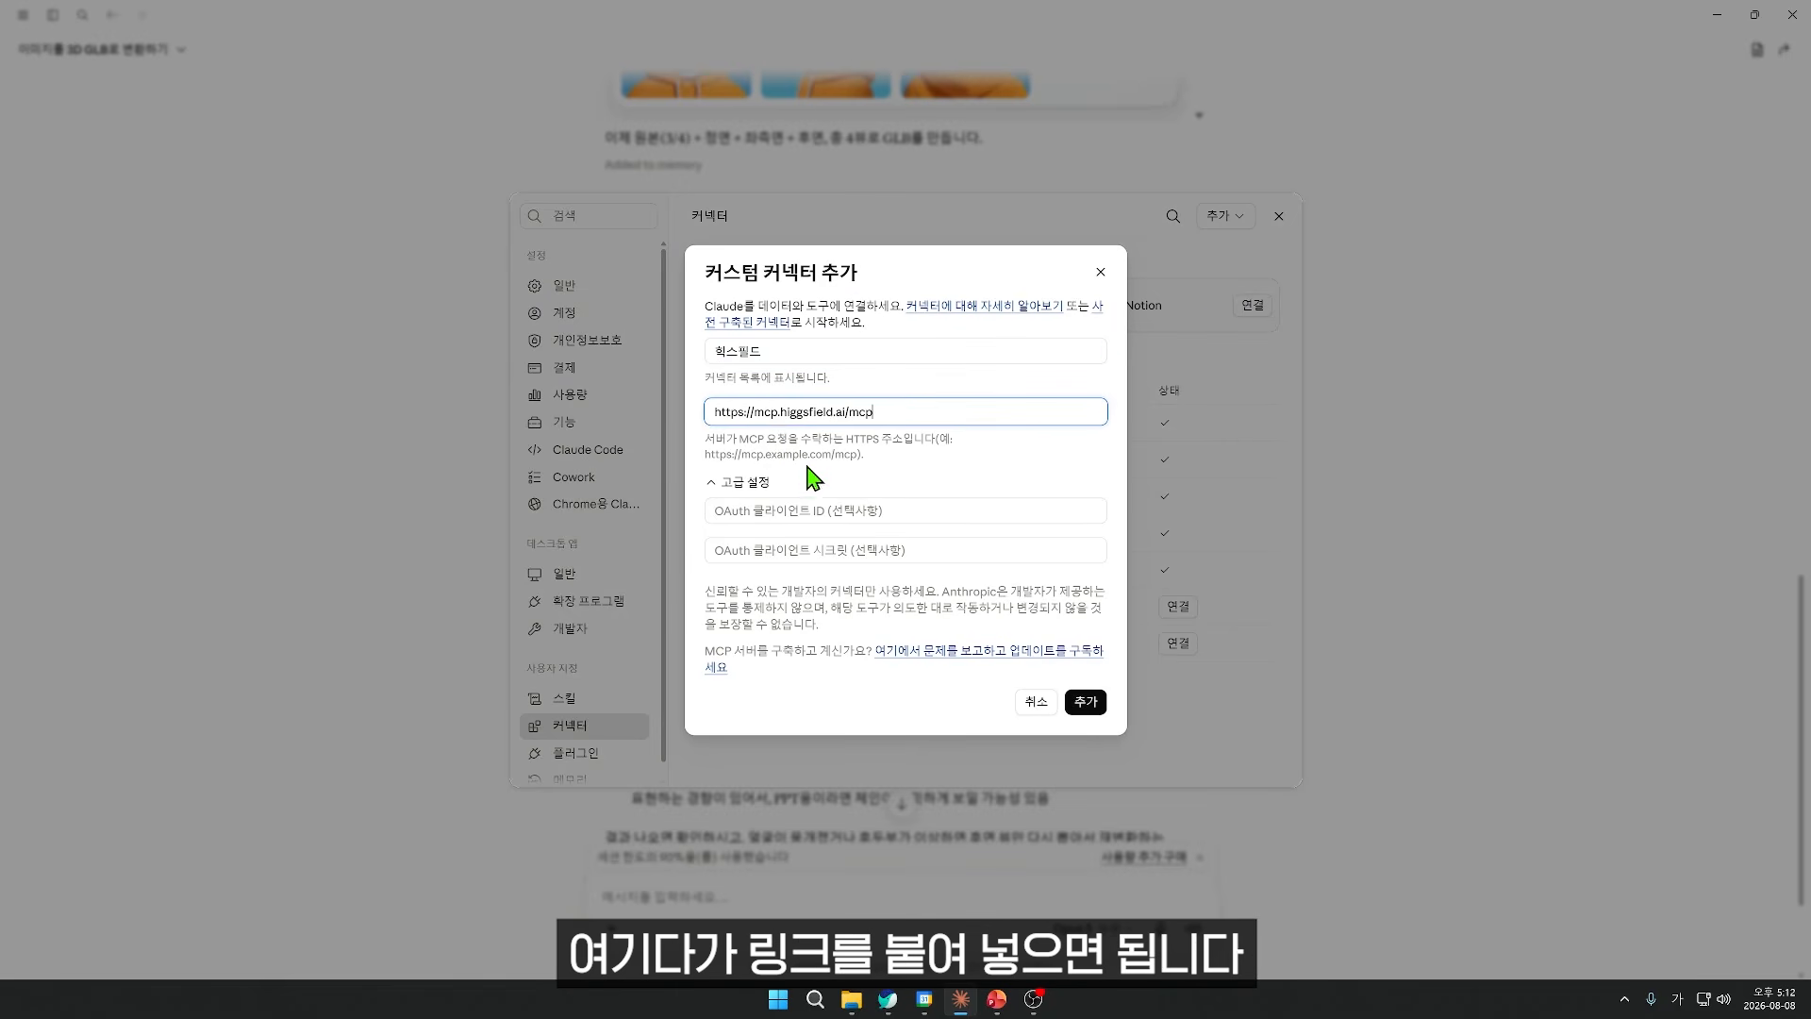
pyautogui.click(1085, 702)
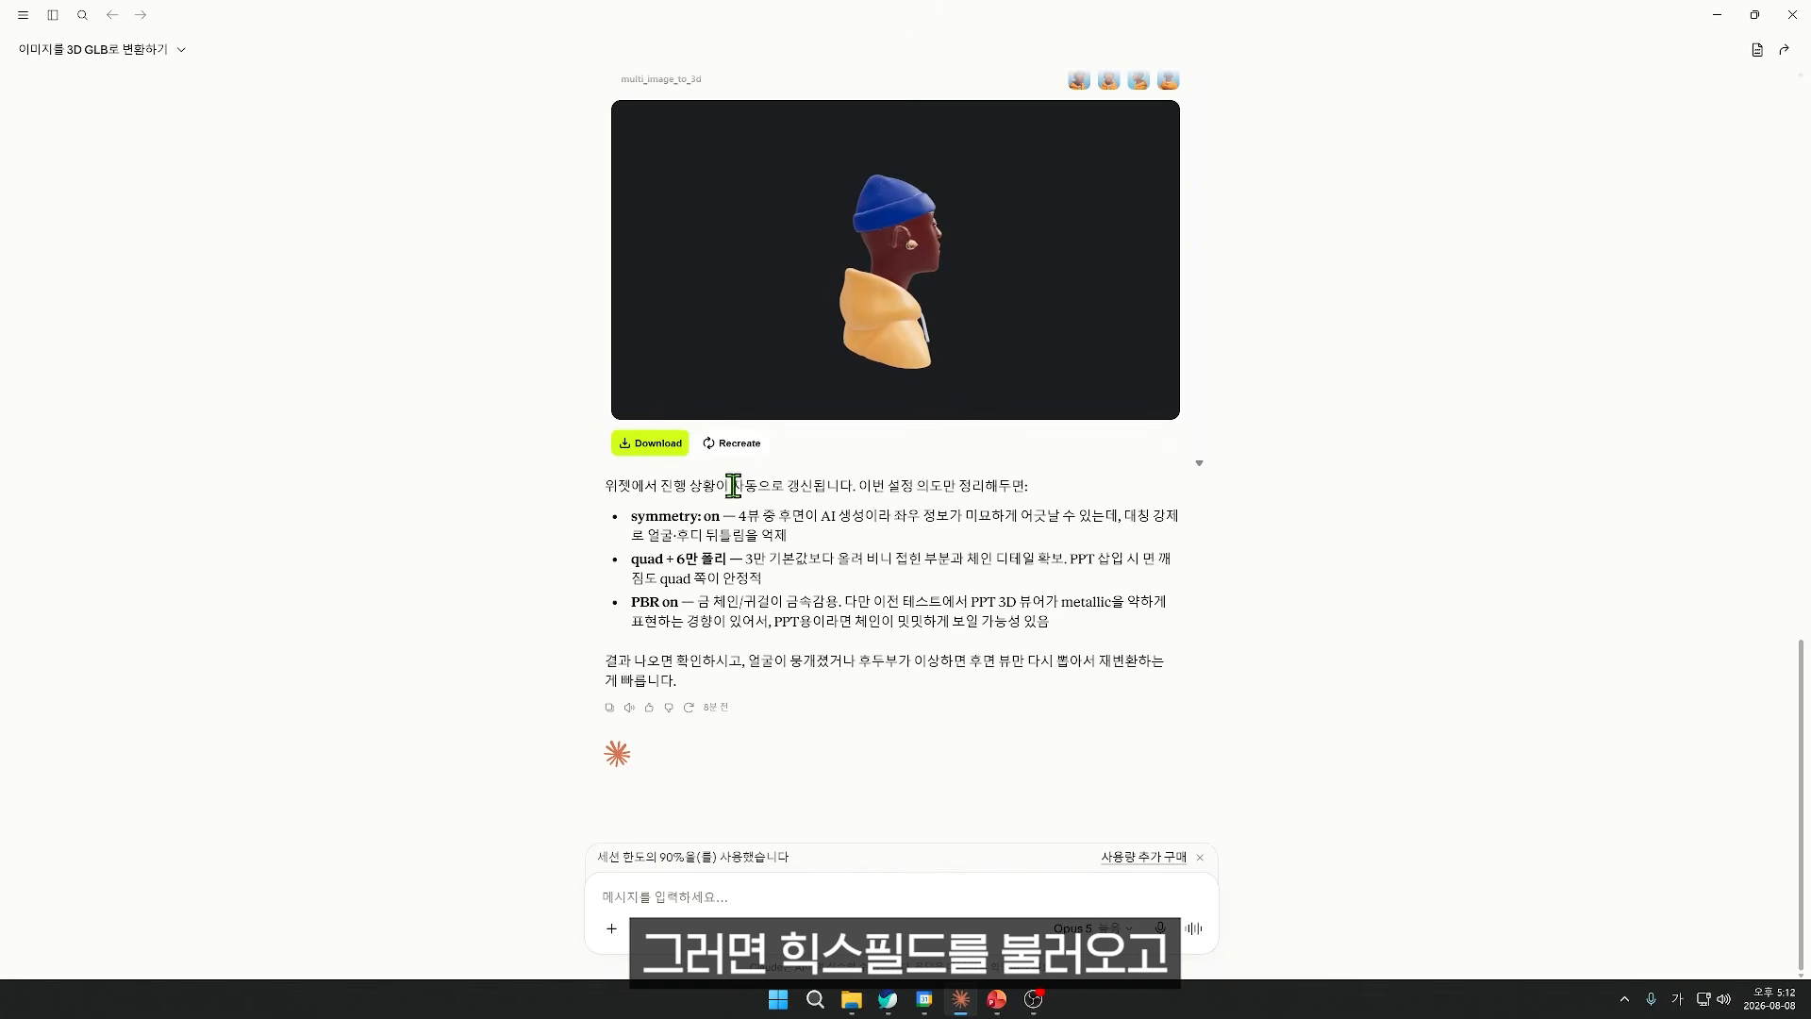
# Step: Review the generated character views and the 3D model in the Claude conversation as examples of connector output
pyautogui.scroll(10, 736, 491)
pyautogui.scroll(3, 742, 512)
pyautogui.scroll(-5, 752, 529)
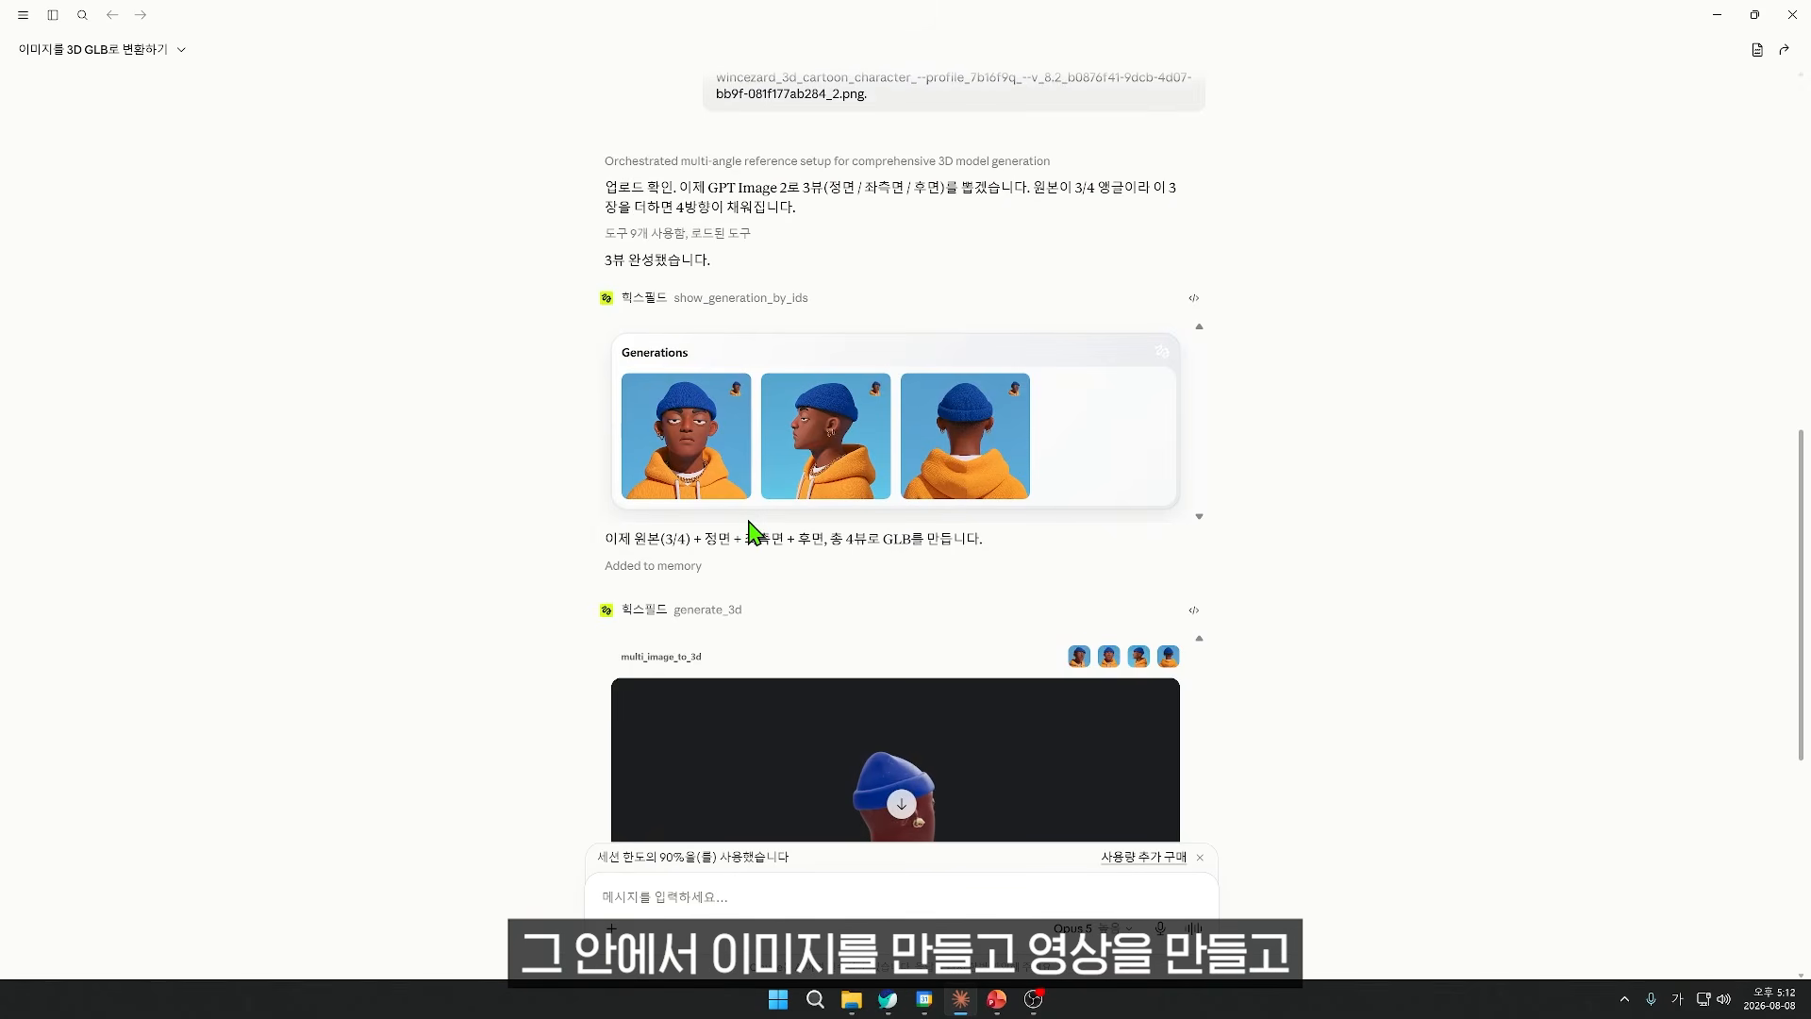
pyautogui.scroll(-3, 752, 534)
pyautogui.scroll(-1, 752, 530)
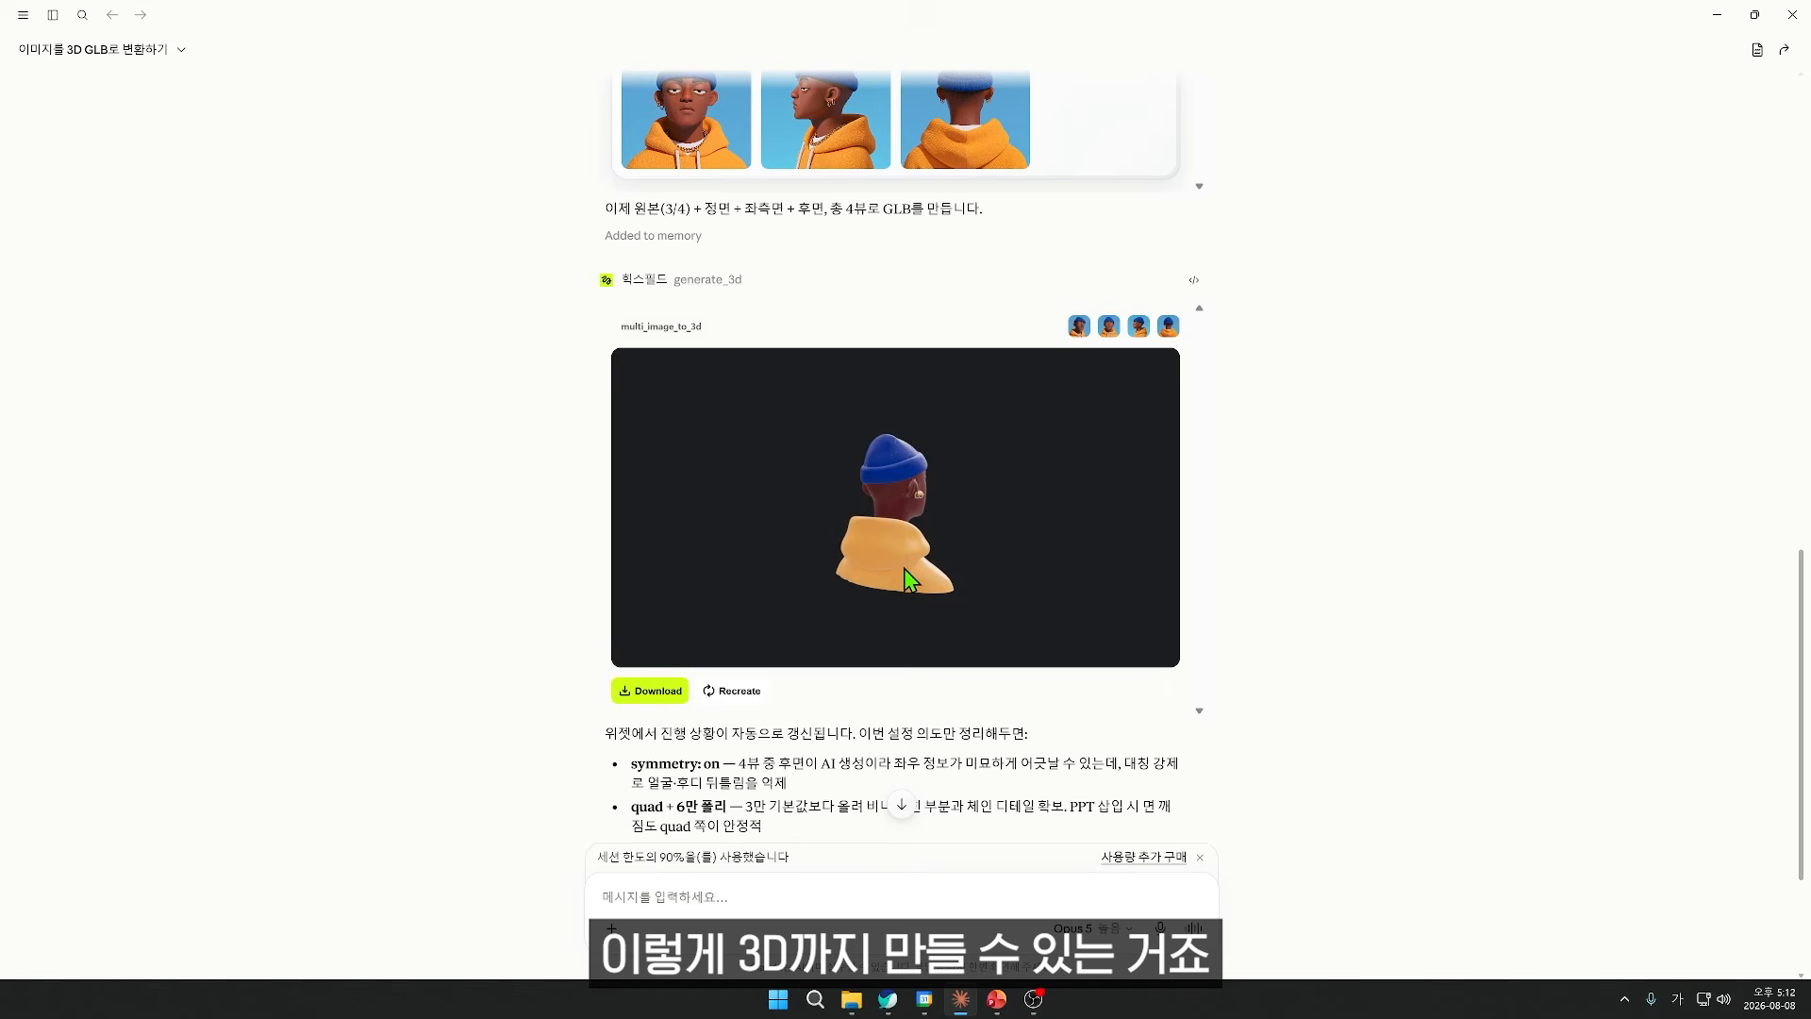
pyautogui.scroll(2, 915, 547)
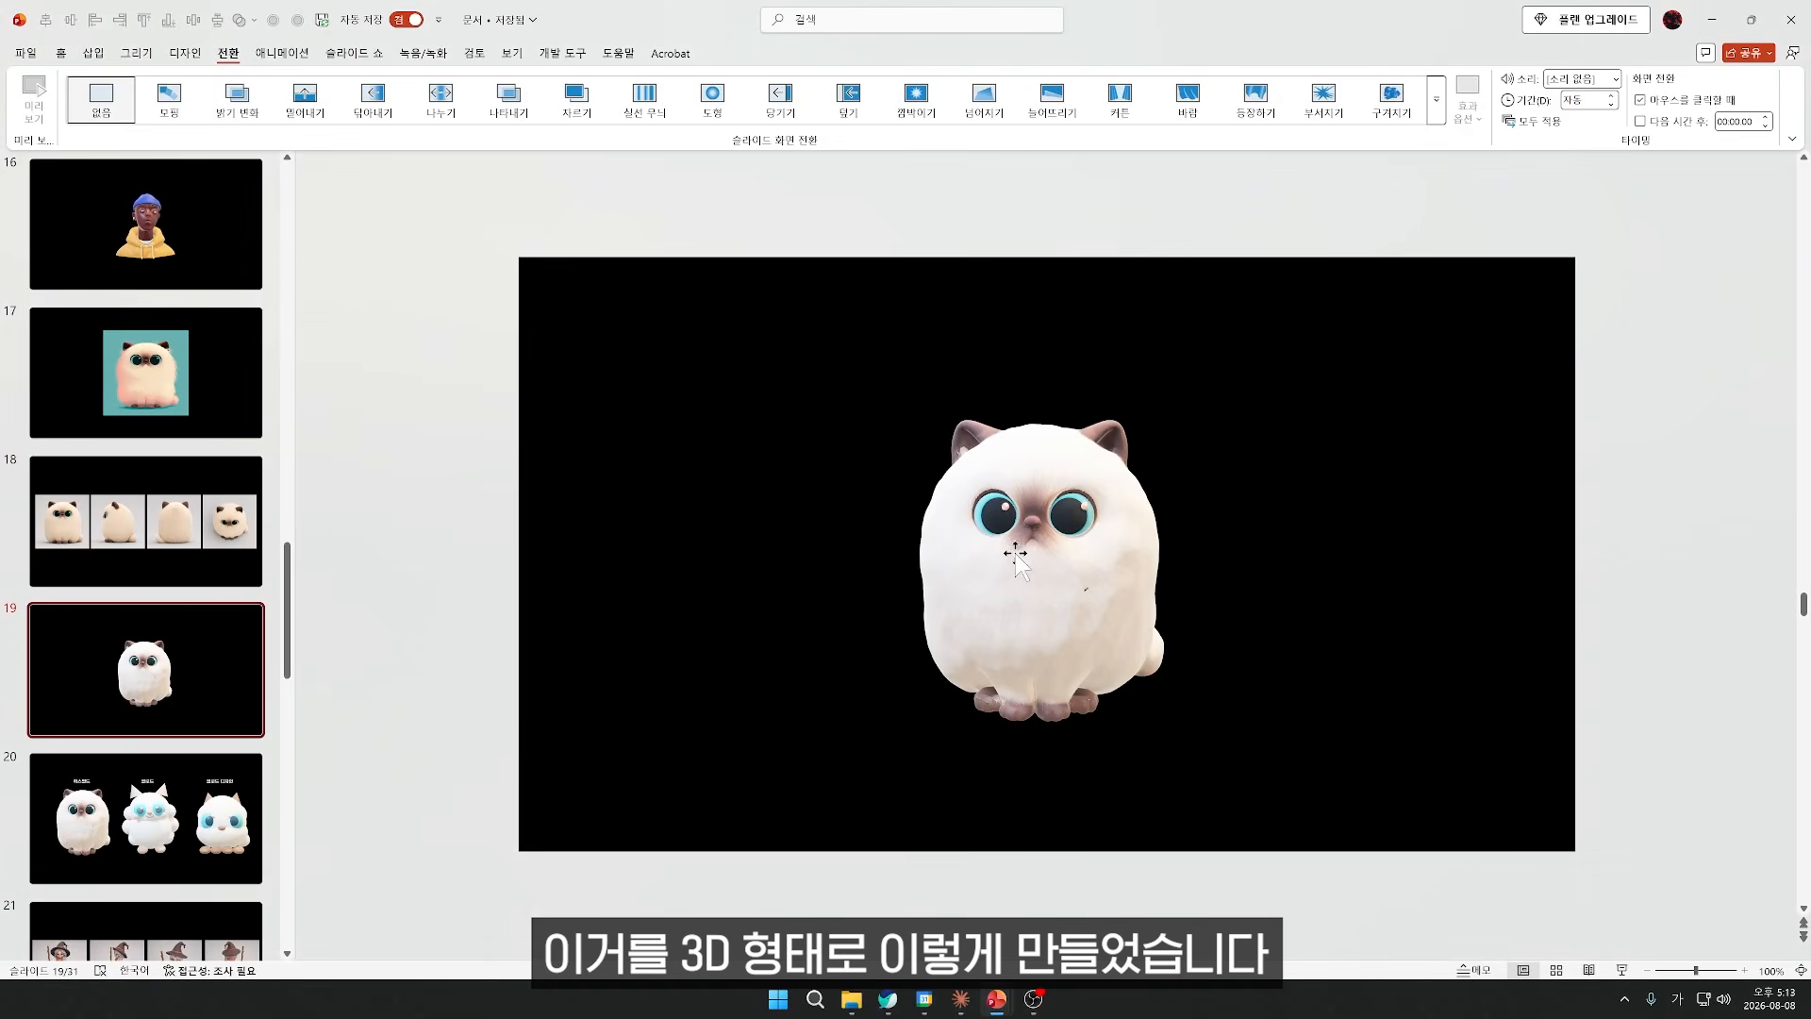
# Step: Switch to PowerPoint, enlarge the white cat model on slide 19 beyond the slide edges and inspect its fur in full screen
pyautogui.click(1016, 557)
pyautogui.moveTo(1016, 556); pyautogui.dragTo(1148, 726)
pyautogui.keyDown('ctrl'); pyautogui.scroll(-5, 1152, 745); pyautogui.keyUp('ctrl')
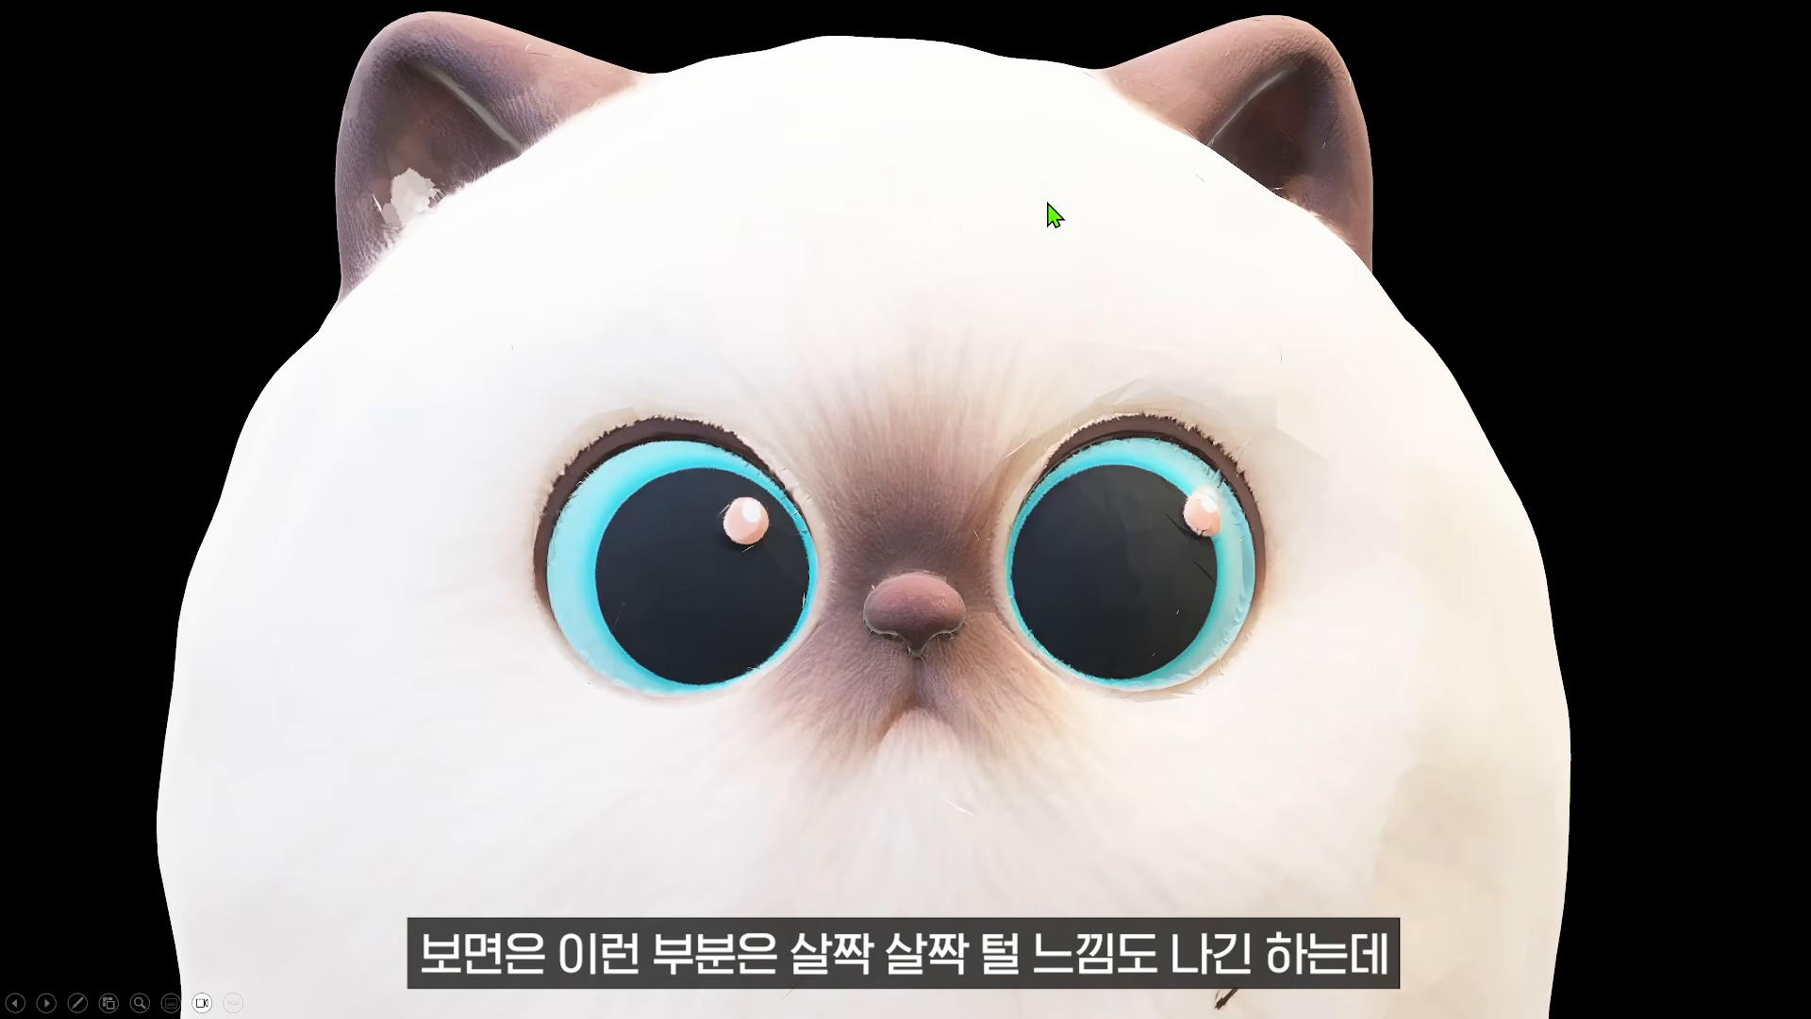
pyautogui.press('Escape')
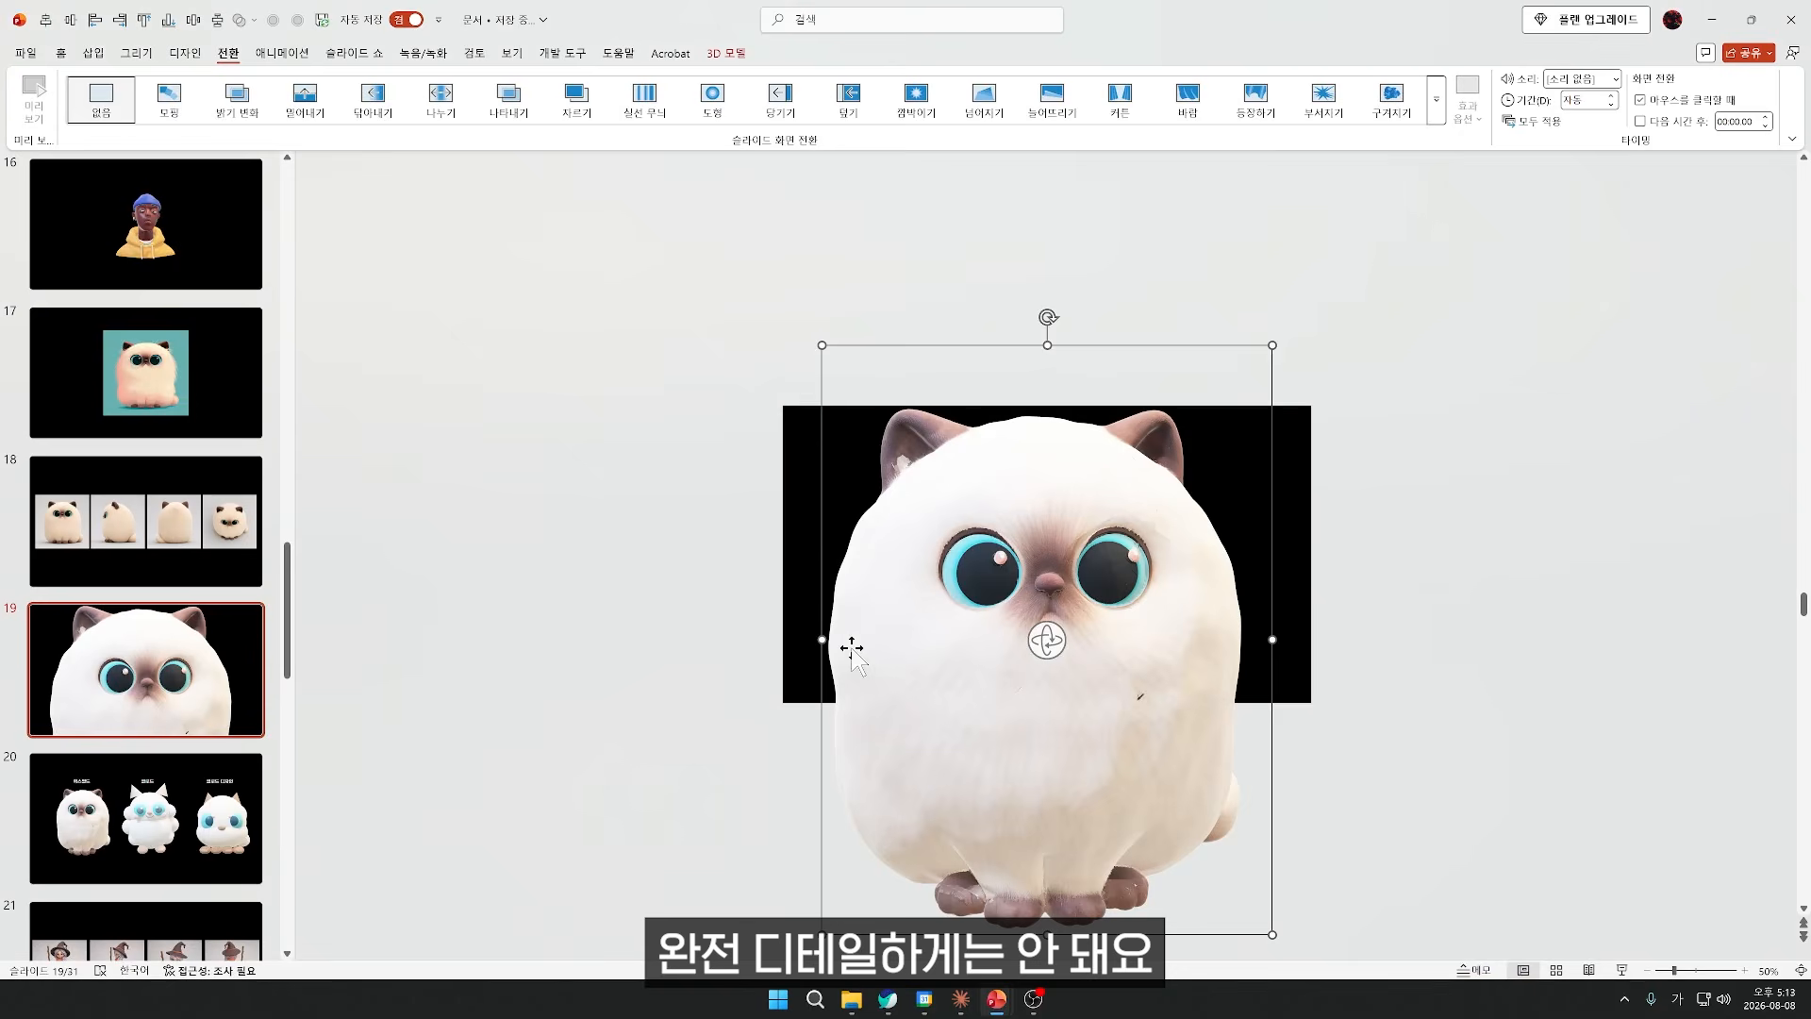
# Step: Present from slide 19 through the three-model cat comparison, the witch images and the line-drawn cat views, ending on slide 26
pyautogui.keyDown('ctrl'); pyautogui.scroll(-3, 1346, 682); pyautogui.keyUp('ctrl')
pyautogui.click(1299, 645)
pyautogui.hotkey('shift', 'F5')
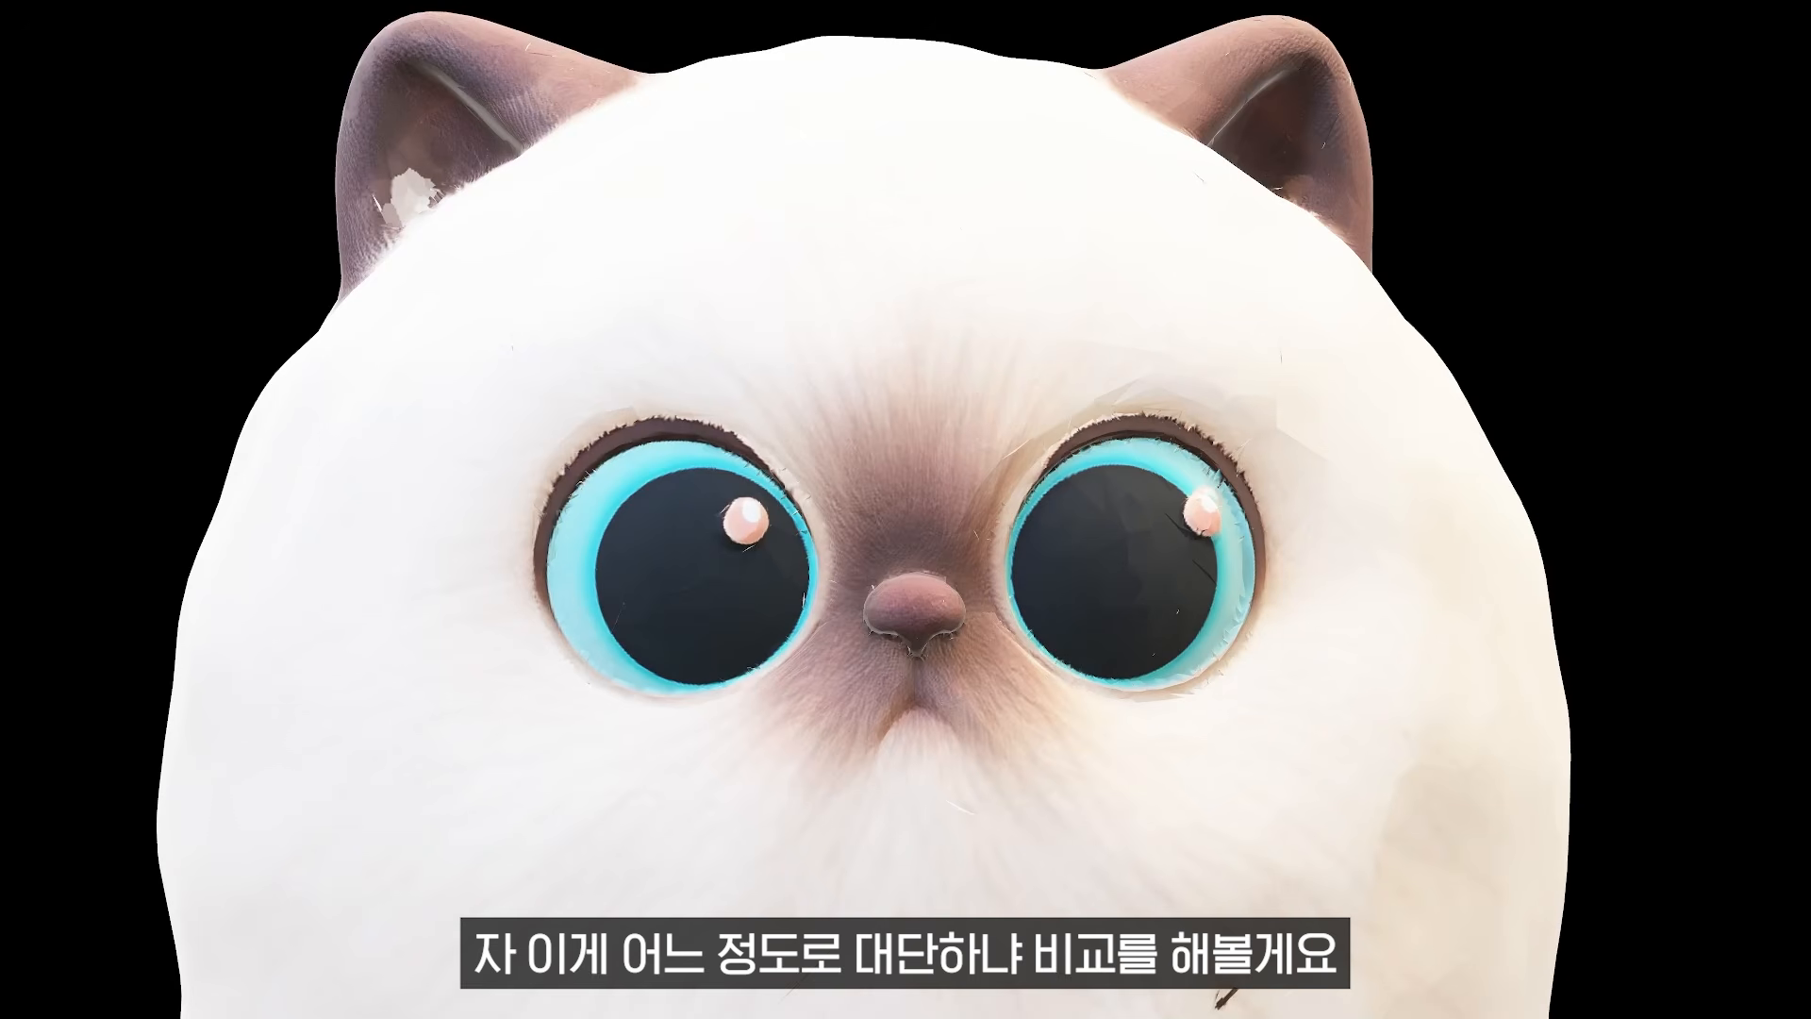
pyautogui.press('Right')
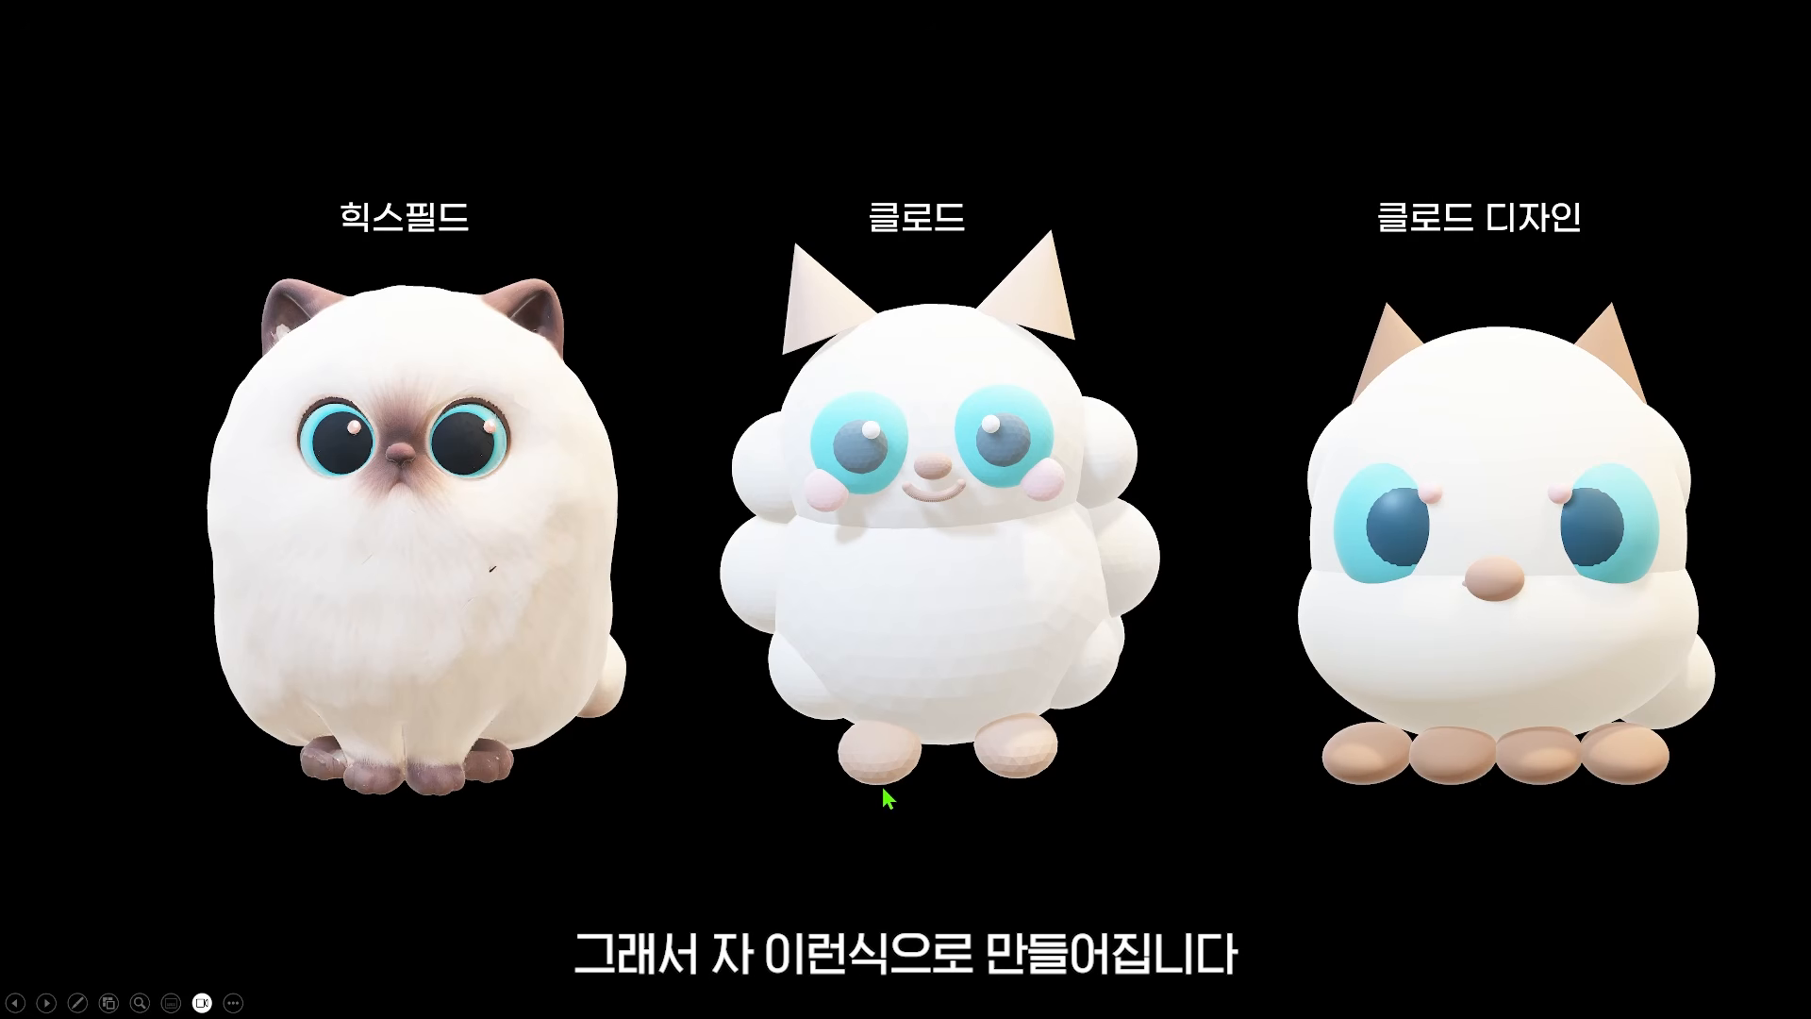
pyautogui.press('Right')
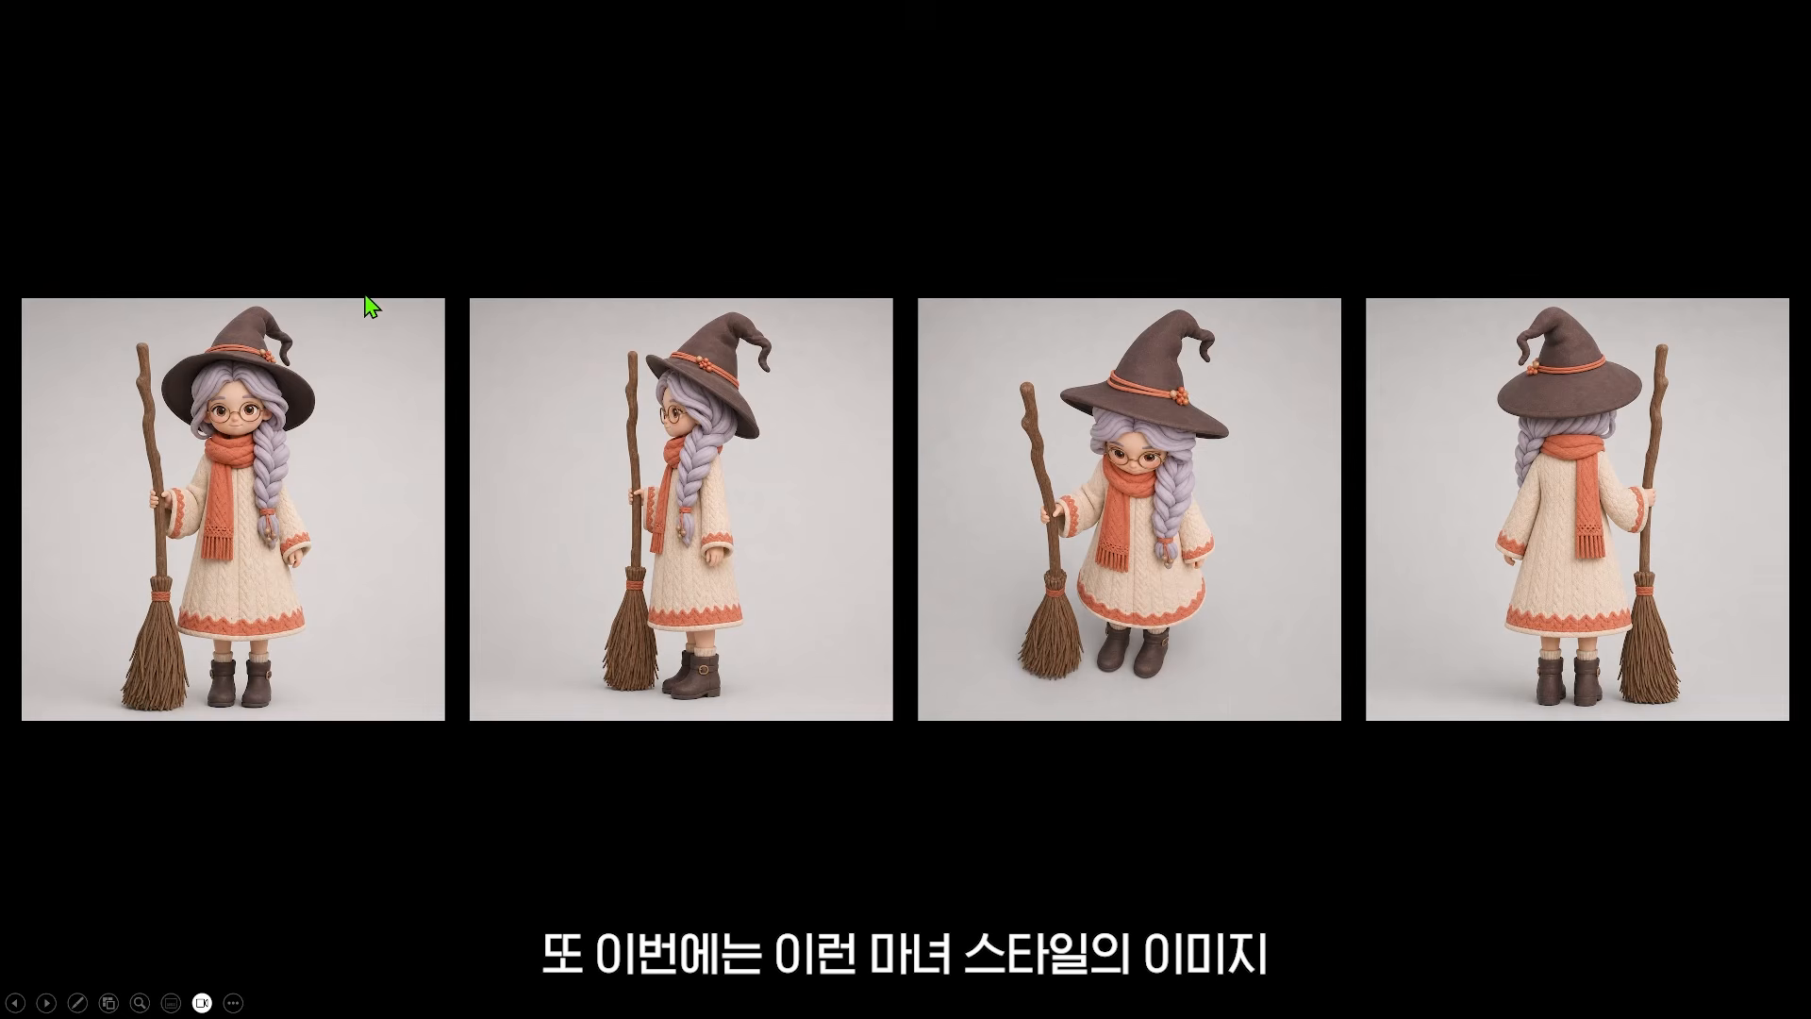
pyautogui.press('Right')
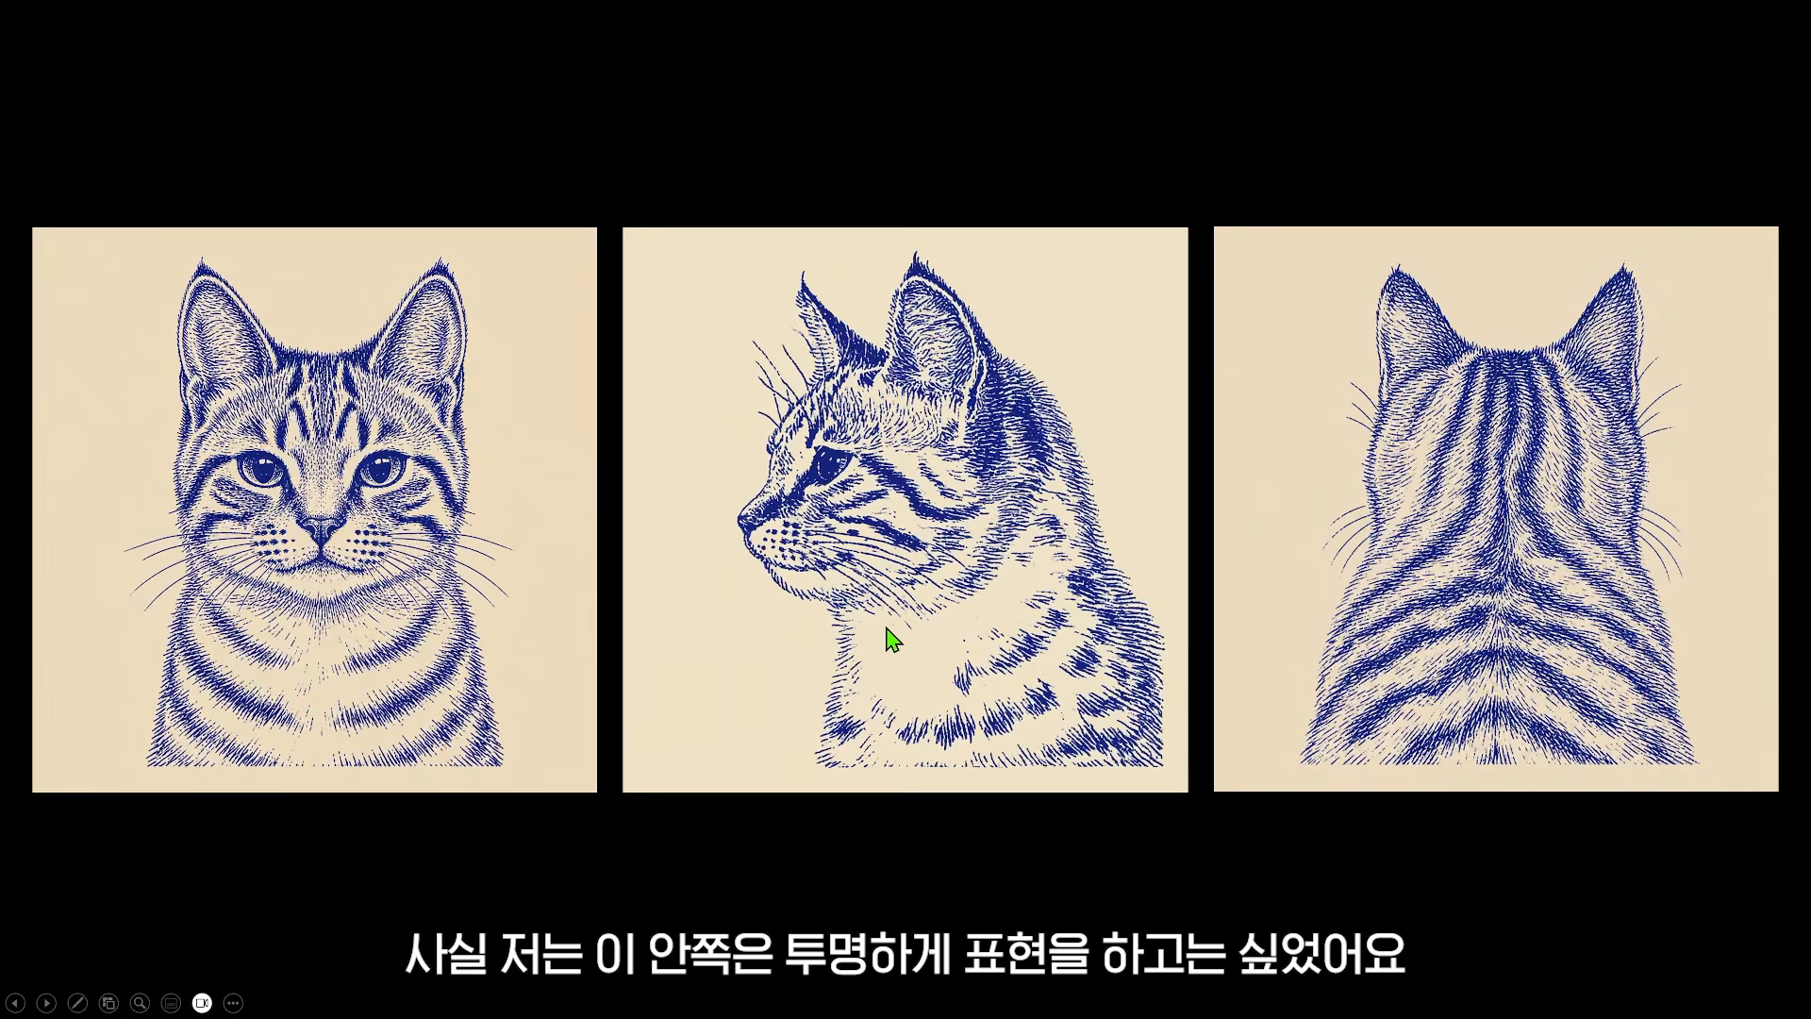
pyautogui.click(989, 664)
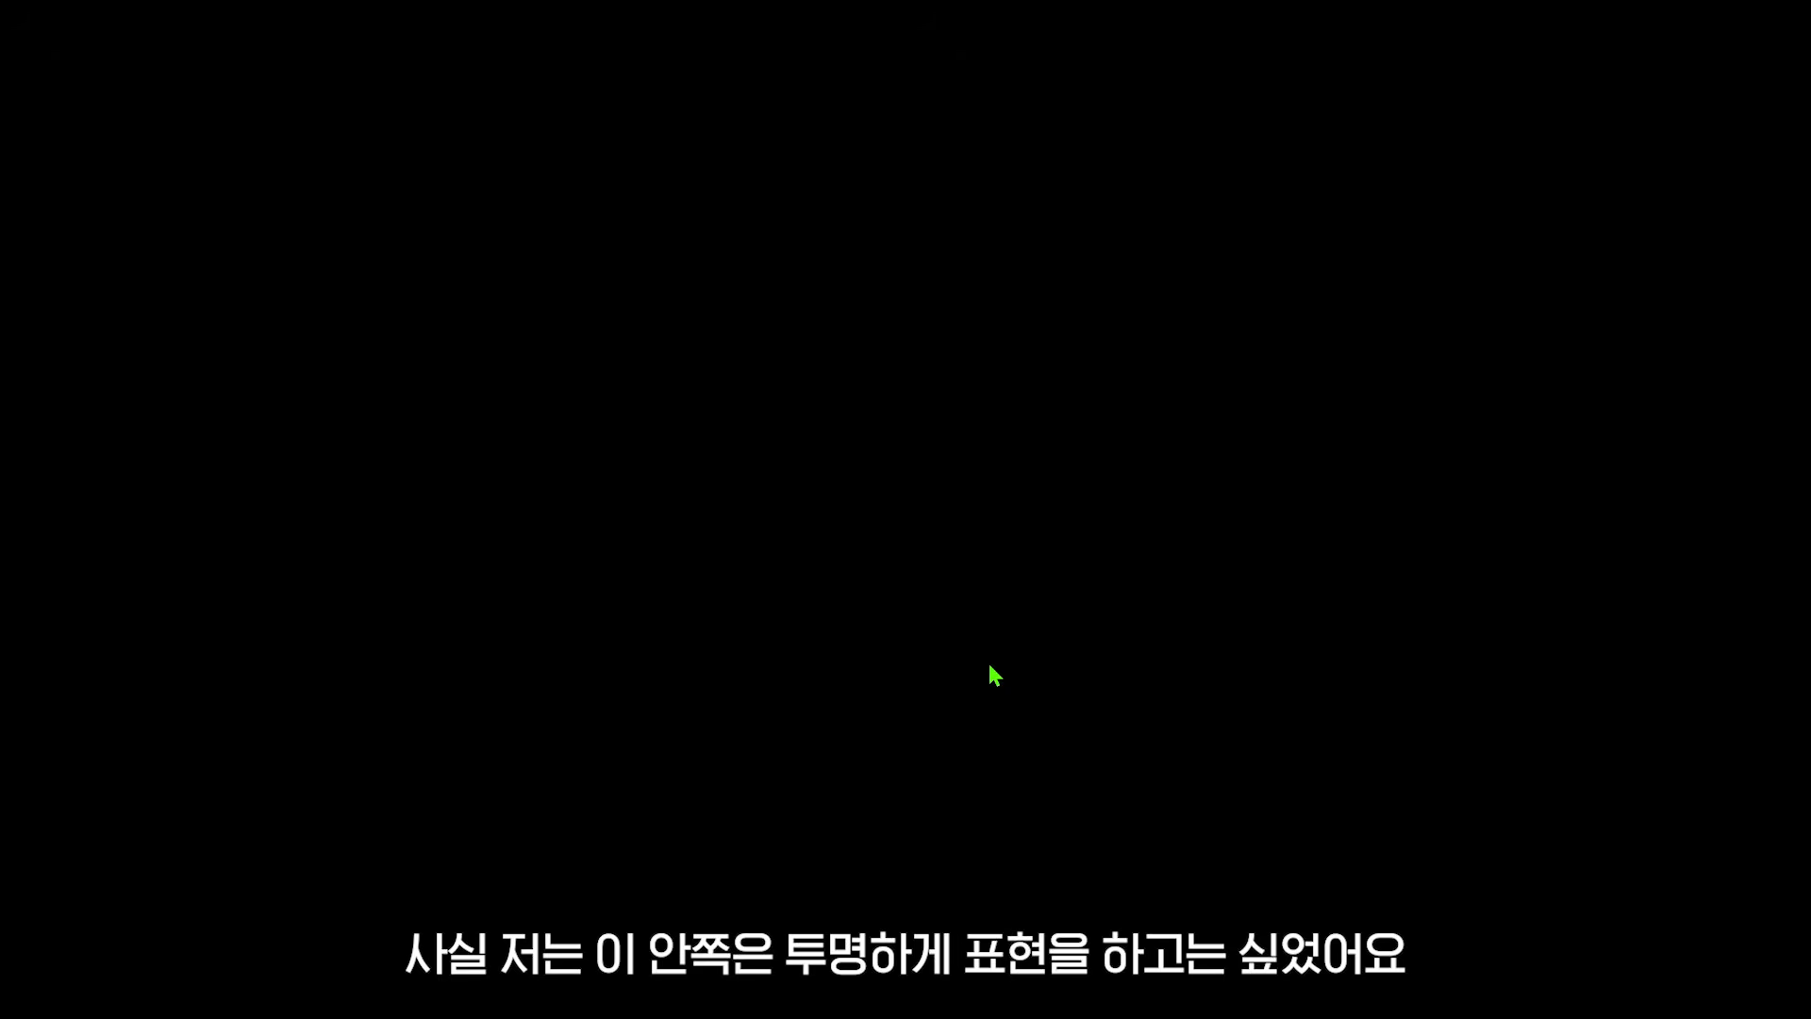
pyautogui.press('Escape')
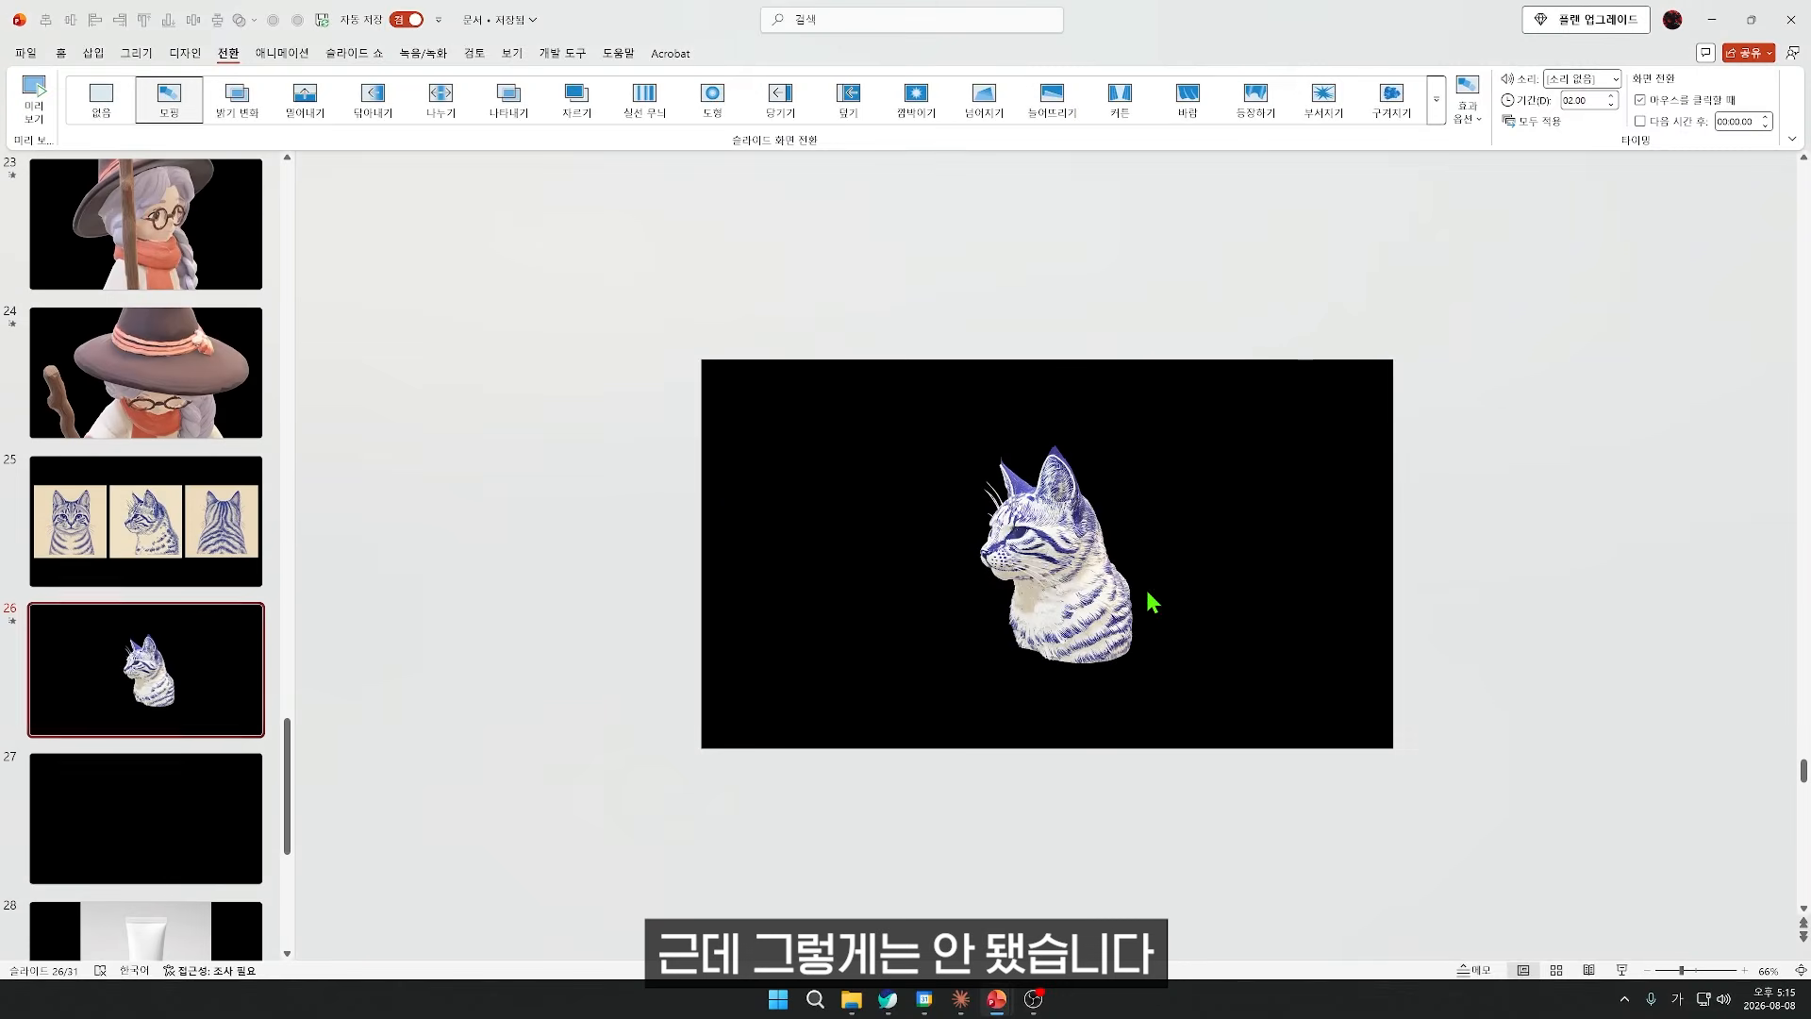
# Step: Rotate the blue line-drawn cat model on slide 26 to face forward, inspecting its whiskers and side profile up close
pyautogui.click(1045, 557)
pyautogui.moveTo(1045, 556); pyautogui.dragTo(1233, 586)
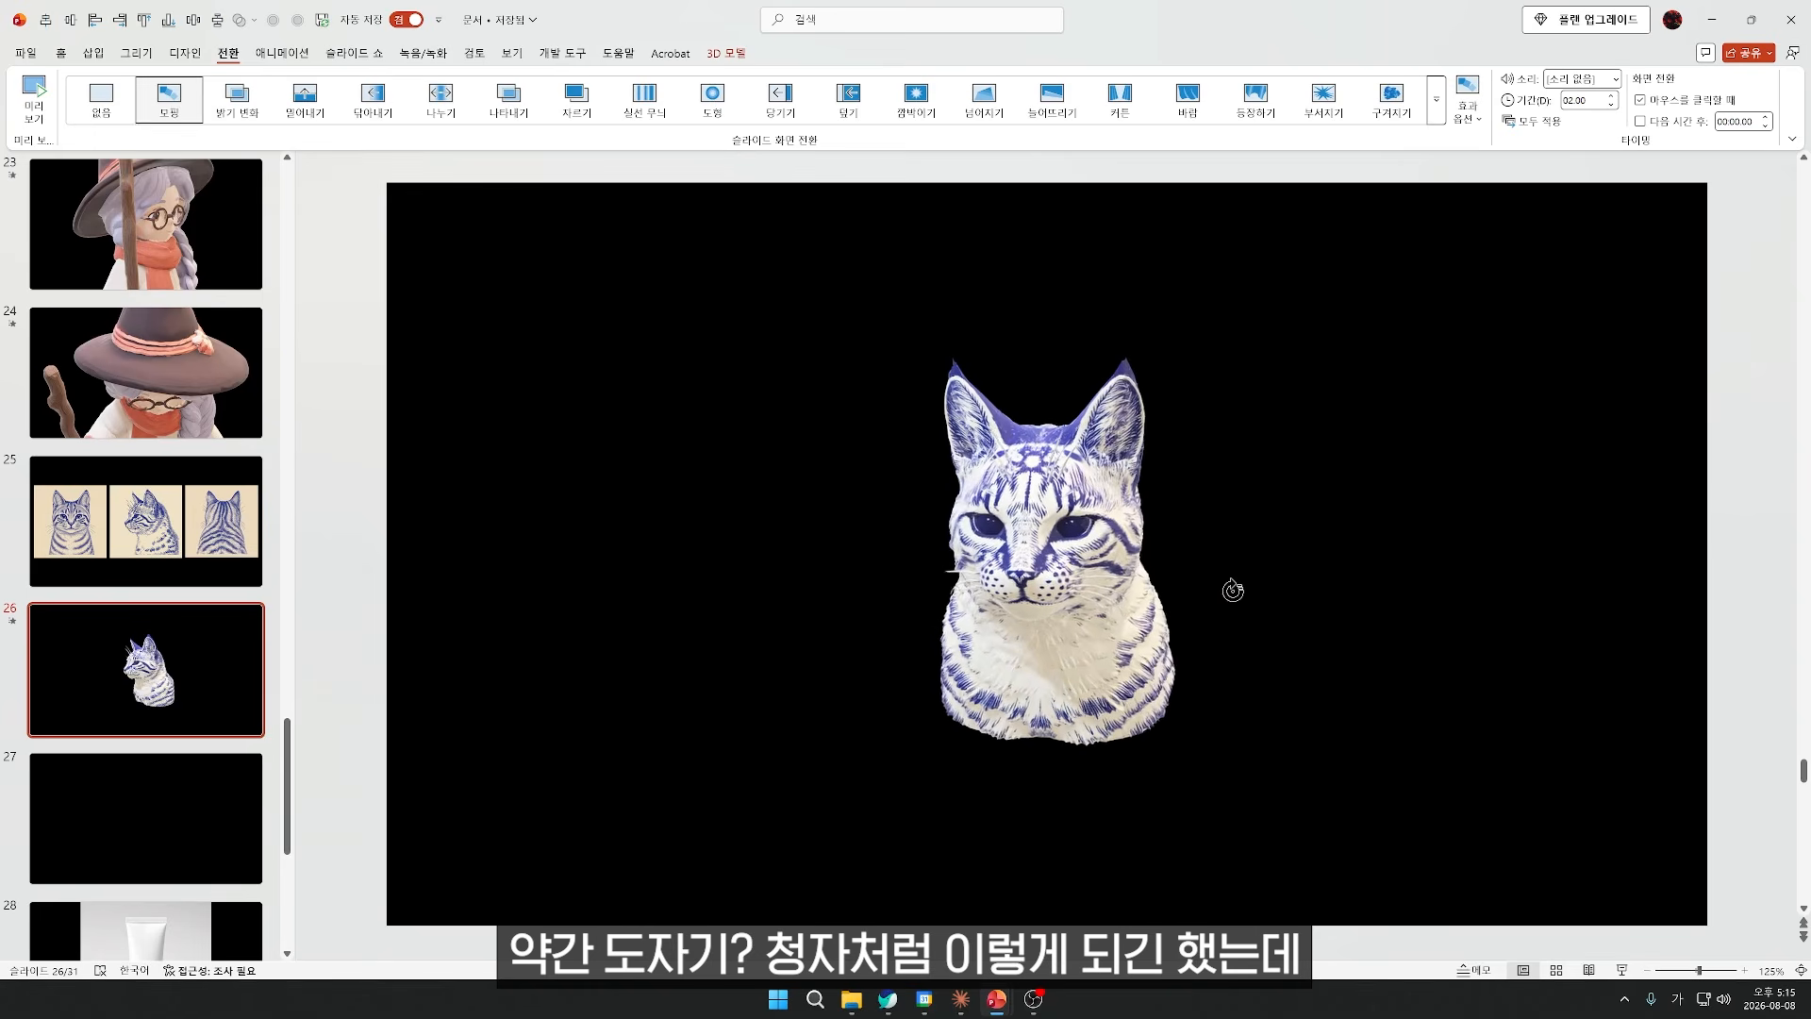
pyautogui.scroll(10, 1226, 585)
pyautogui.scroll(-5, 1117, 580)
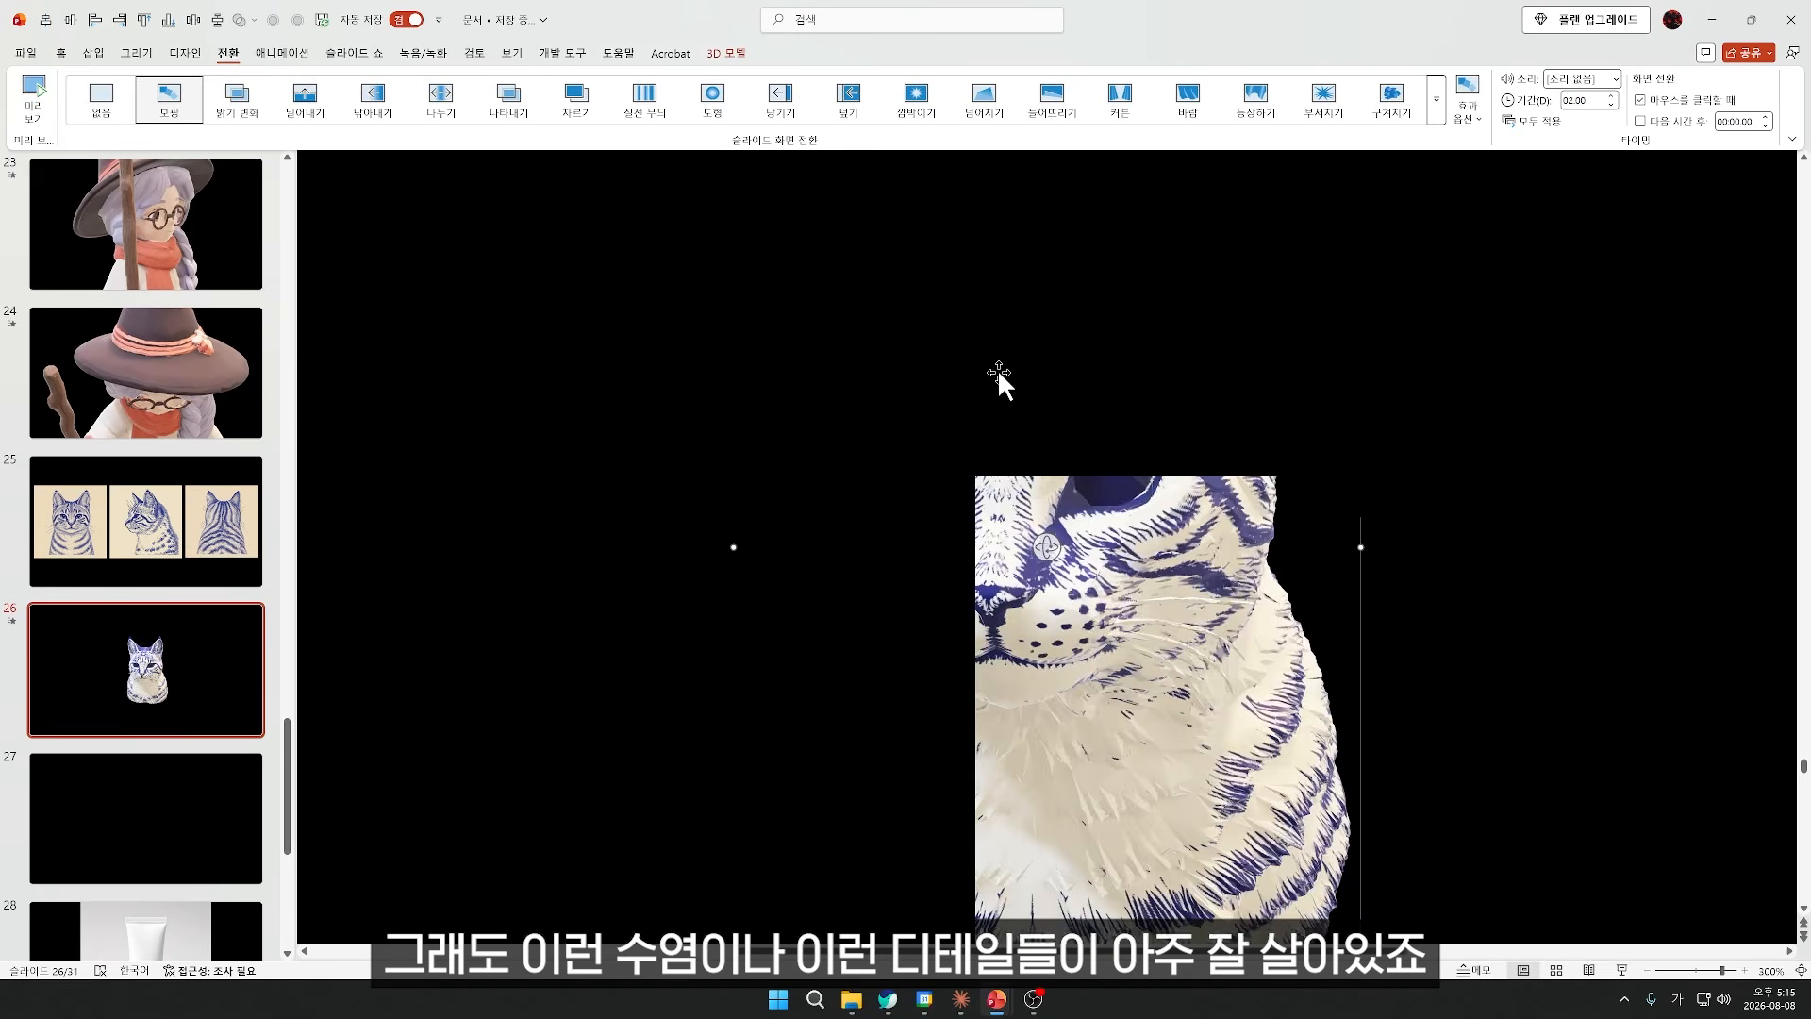
pyautogui.moveTo(1044, 546); pyautogui.dragTo(755, 541)
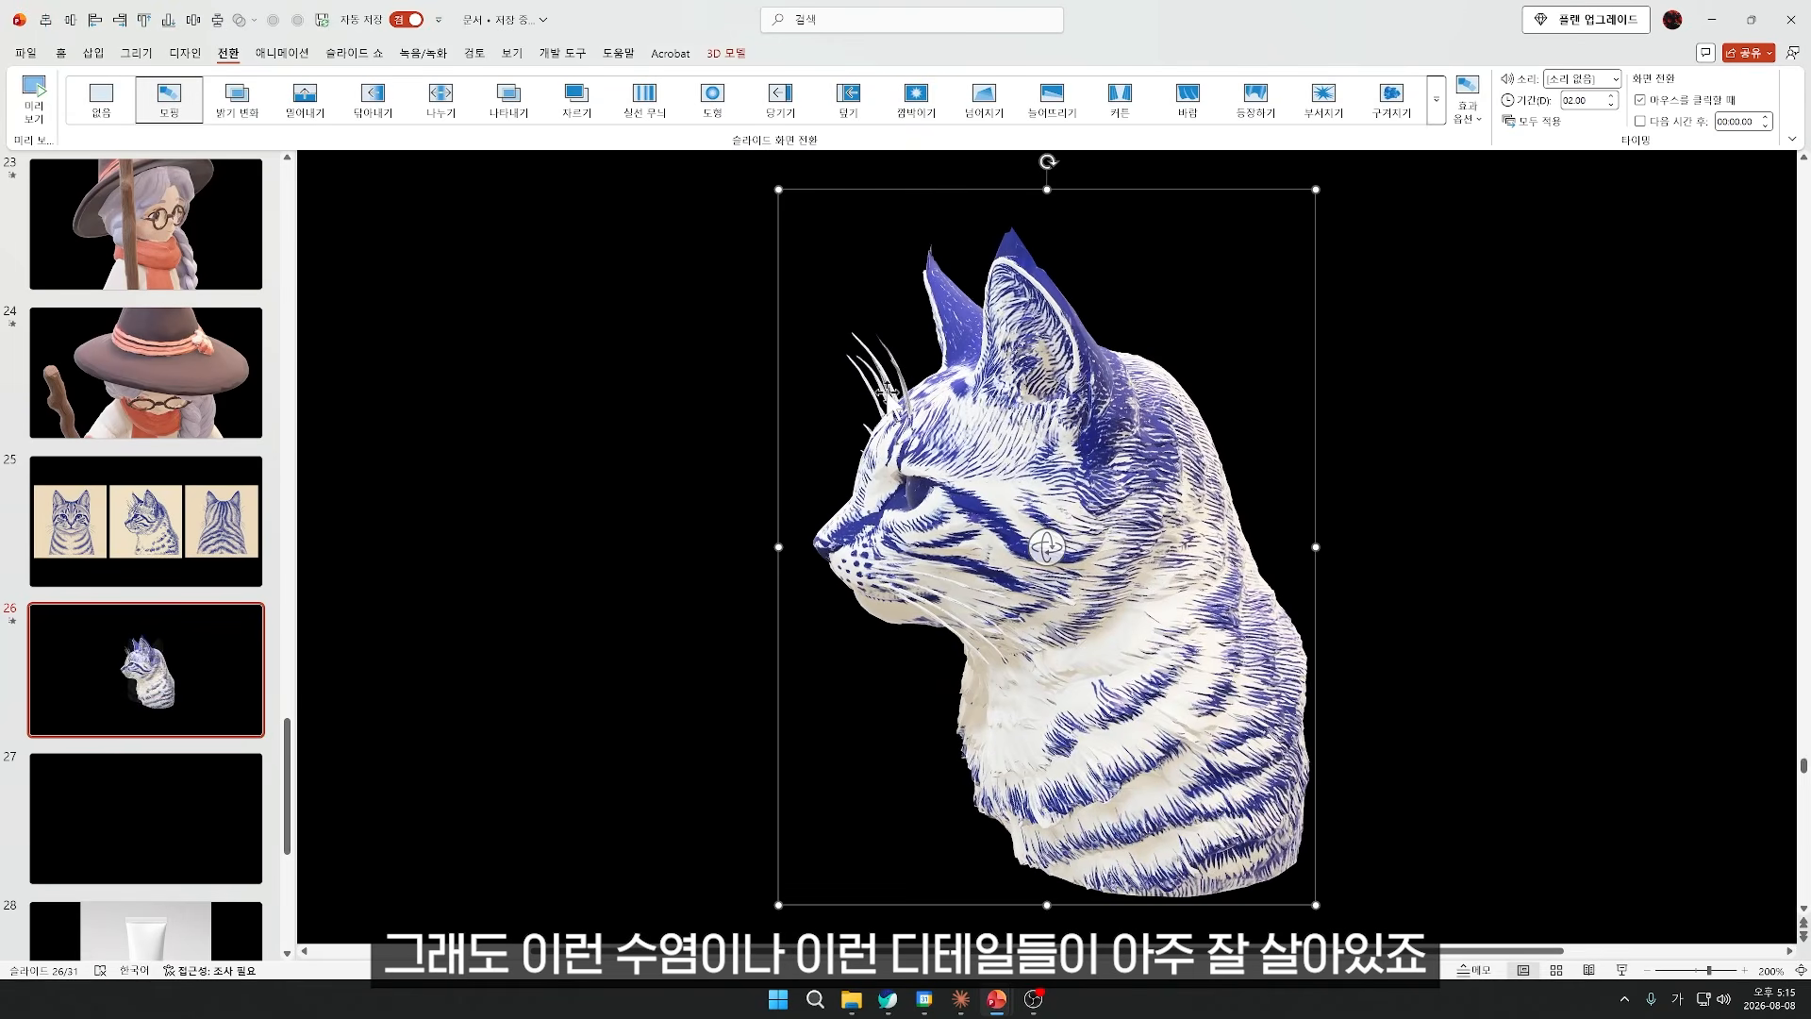
pyautogui.moveTo(1044, 537); pyautogui.dragTo(848, 569)
pyautogui.moveTo(1058, 545); pyautogui.dragTo(1432, 517)
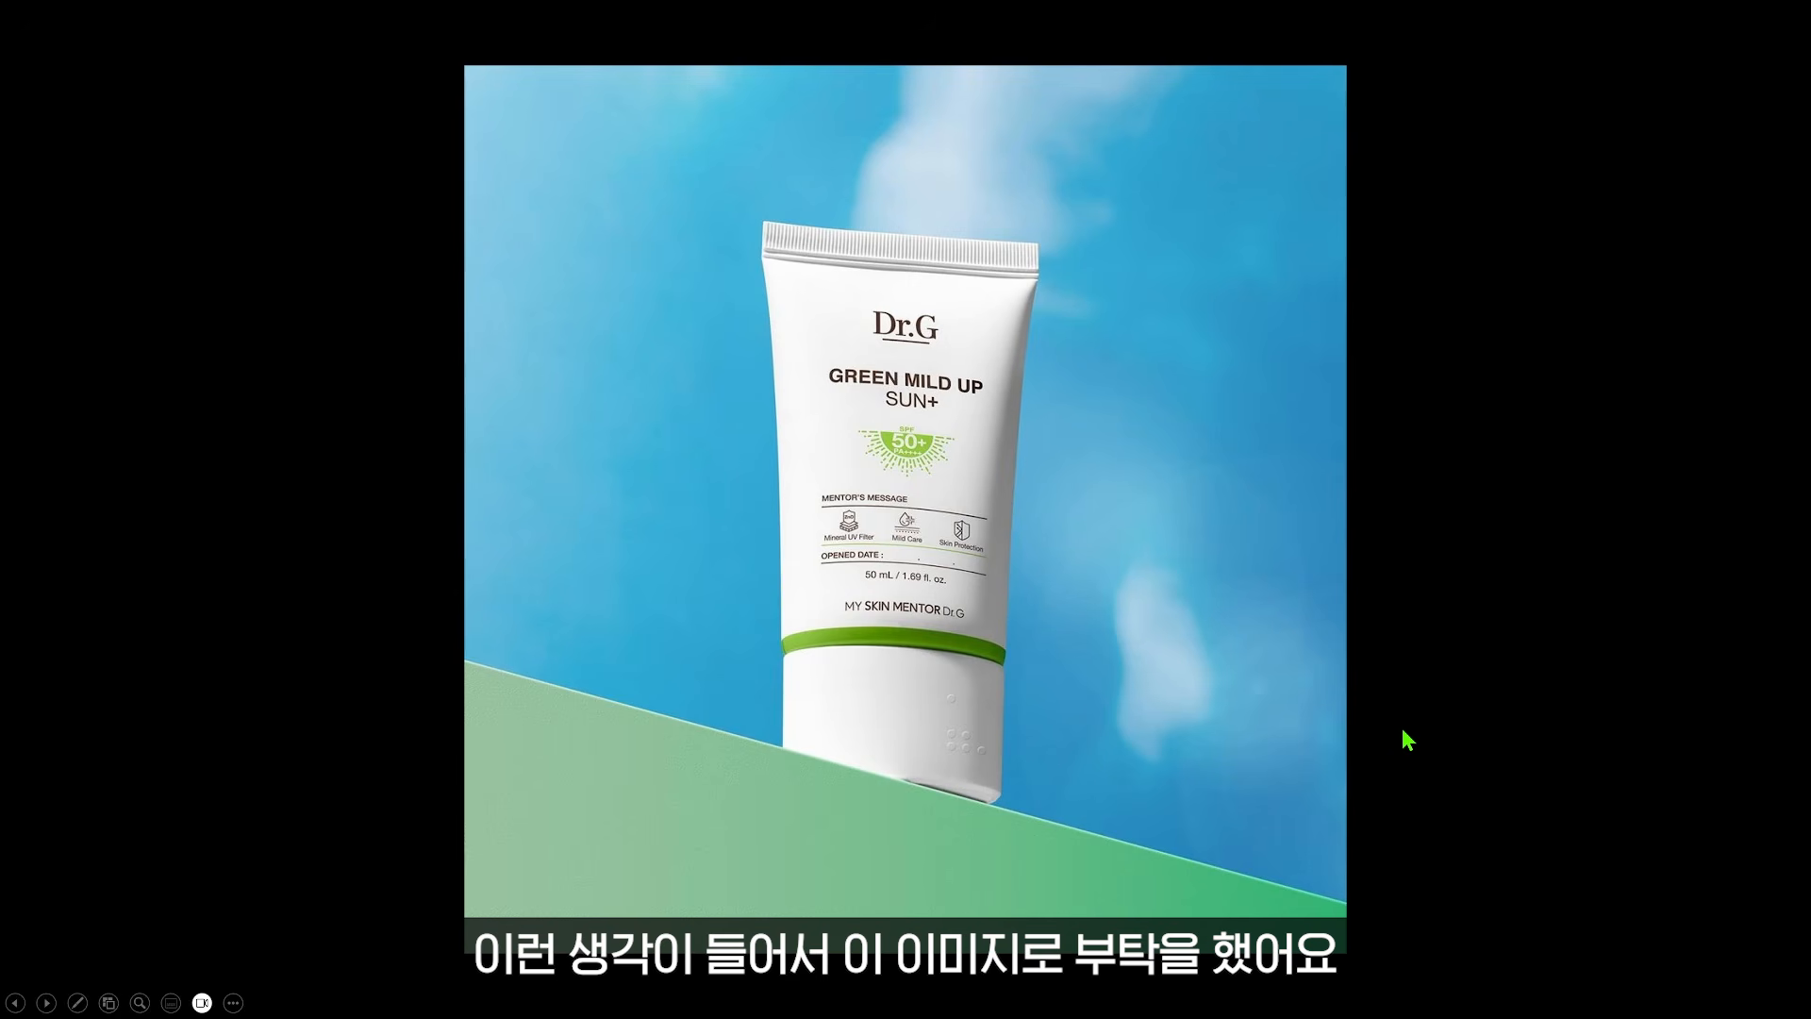
# Step: Compare the original Dr.G sunscreen photo with the blank front and side tube views in the slide show, ending on slide 29
pyautogui.press('Right')
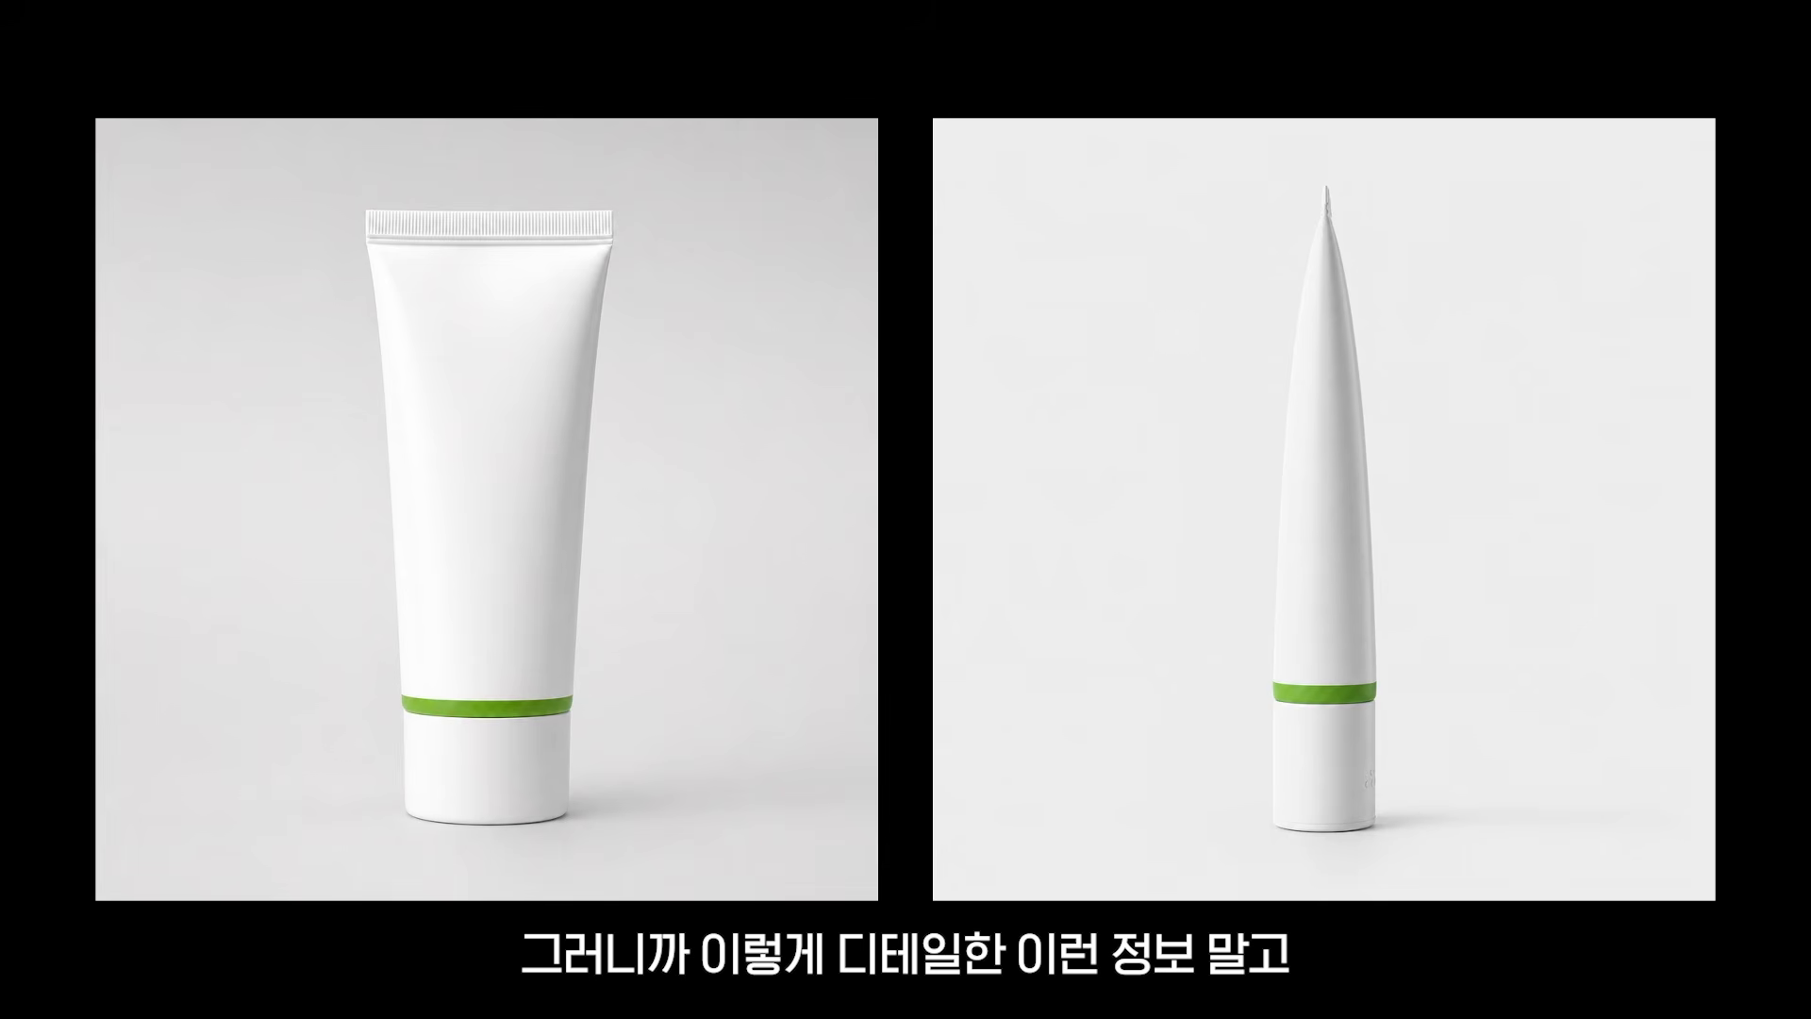
pyautogui.press('Right')
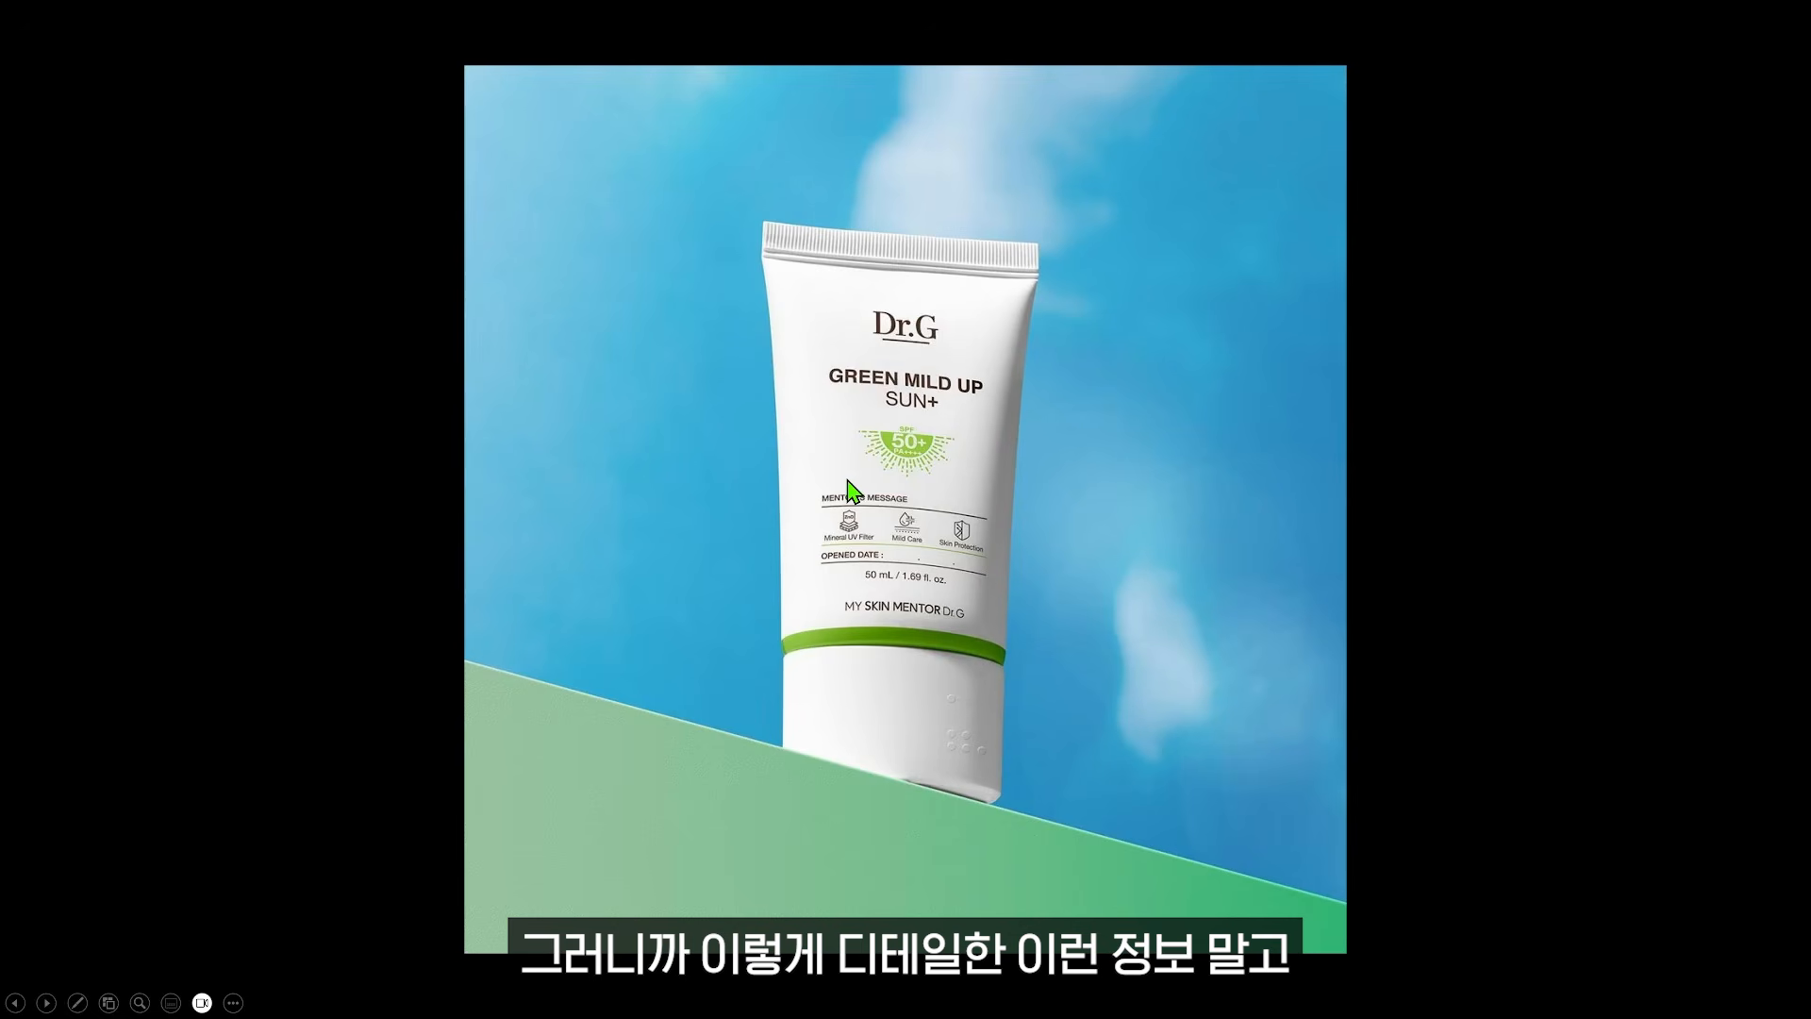
pyautogui.press('Left')
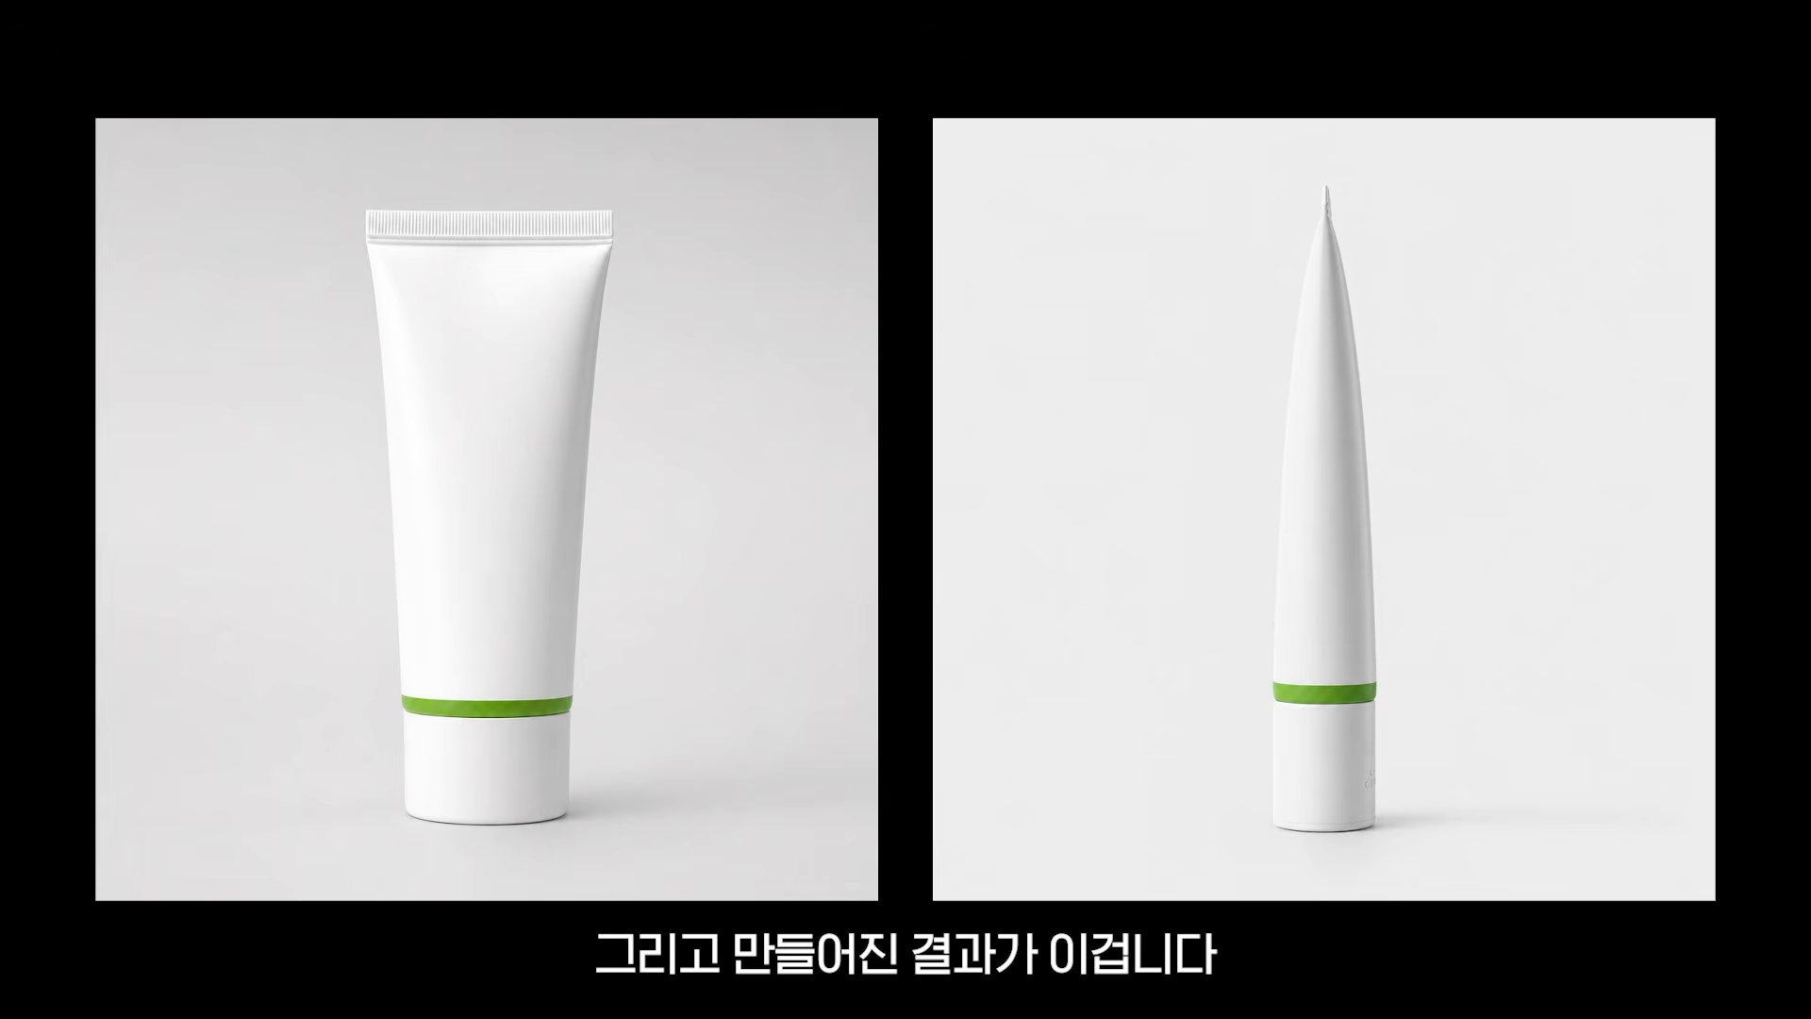
pyautogui.press('Right')
pyautogui.press('Escape')
# Step: Rotate the Dr.G sunscreen tube model on slide 29 and inspect its printed label up close
pyautogui.click(1043, 529)
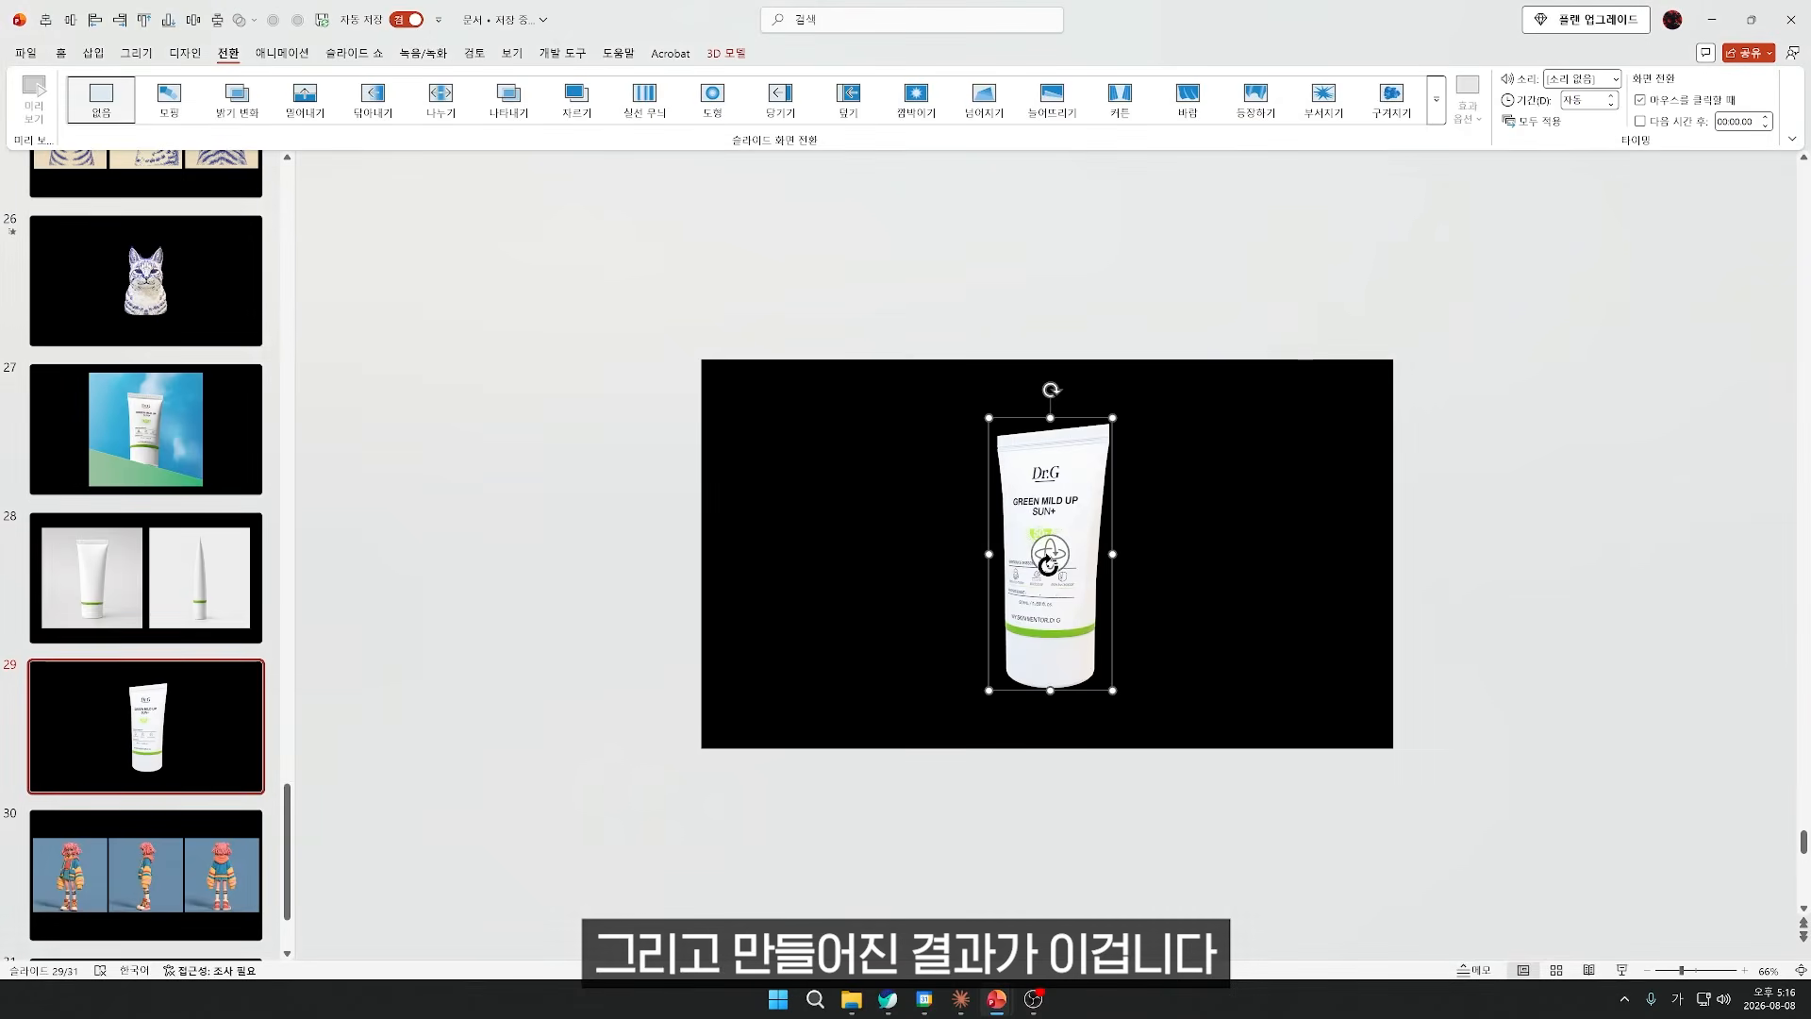
pyautogui.scroll(5, 1045, 543)
pyautogui.moveTo(1052, 564); pyautogui.dragTo(1056, 686)
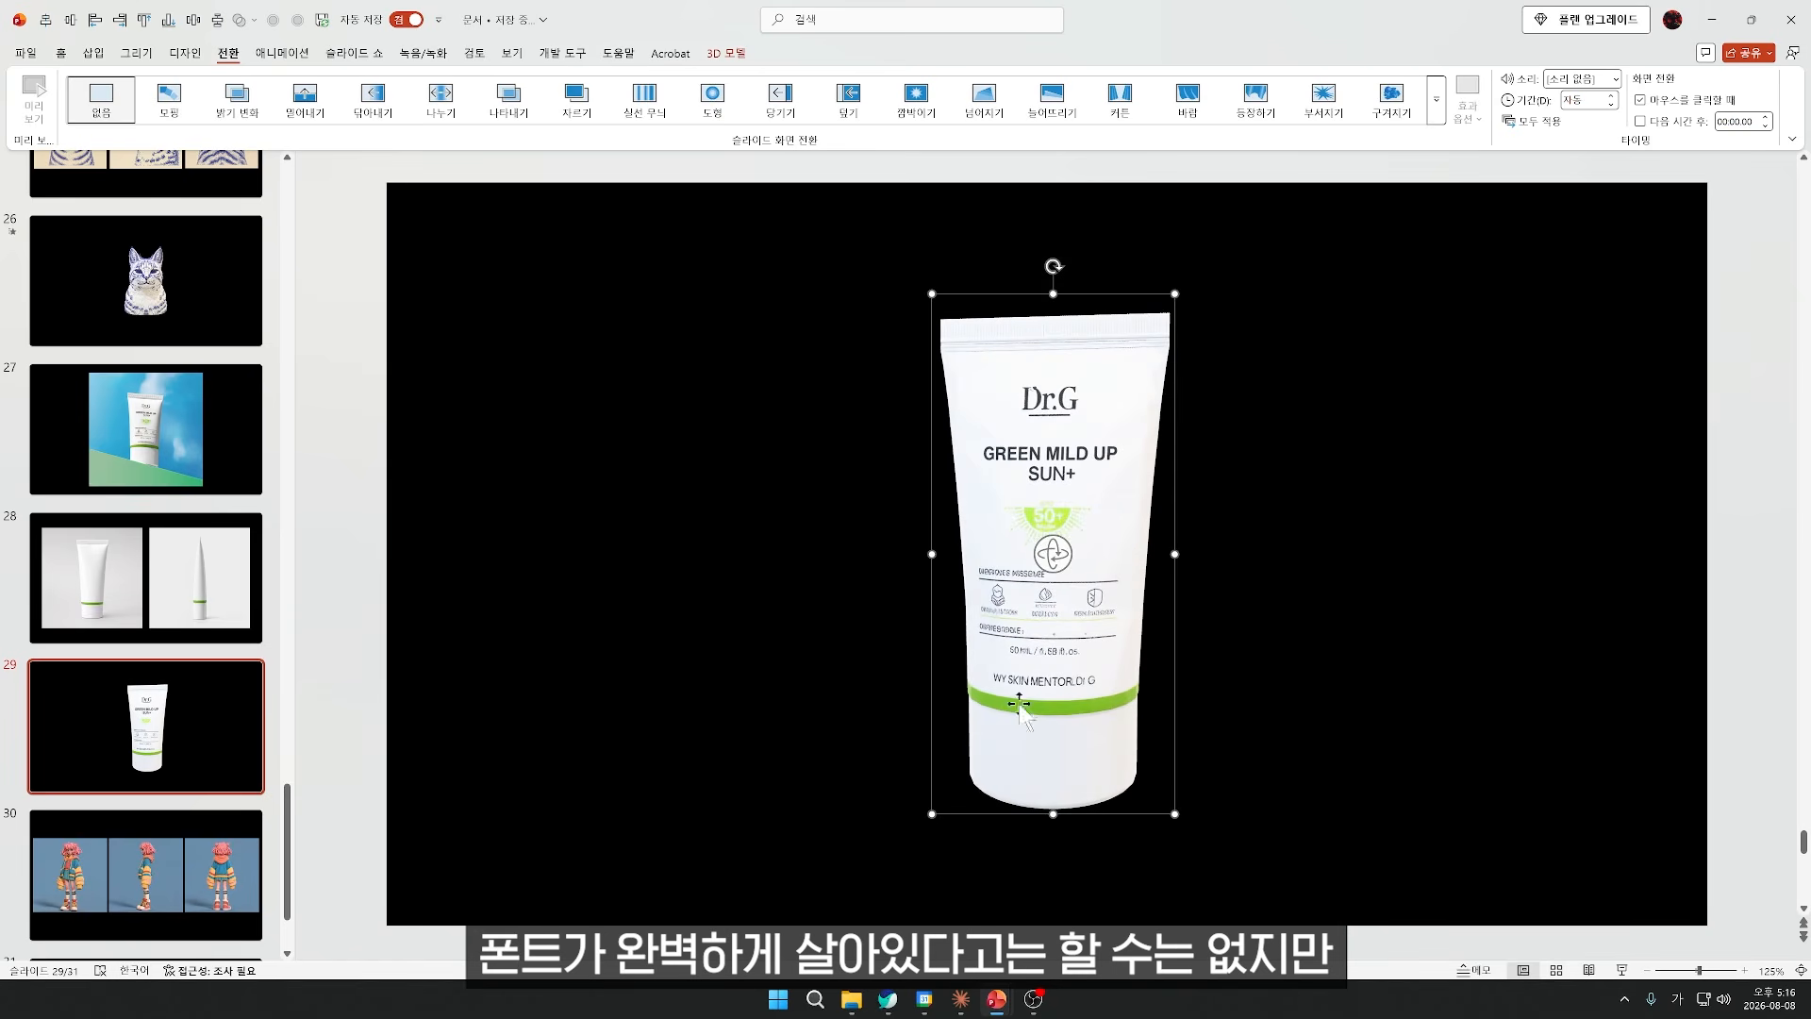
pyautogui.moveTo(1053, 554)
pyautogui.mouseDown()
pyautogui.moveTo(1152, 553)
pyautogui.moveTo(1022, 554)
pyautogui.moveTo(1785, 532)
pyautogui.moveTo(1043, 578)
pyautogui.moveTo(1023, 451)
pyautogui.moveTo(1334, 736)
pyautogui.moveTo(1264, 300)
pyautogui.moveTo(1193, 304)
pyautogui.moveTo(1141, 784)
pyautogui.moveTo(1022, 564)
pyautogui.moveTo(1427, 638)
pyautogui.moveTo(1044, 558)
pyautogui.mouseUp()
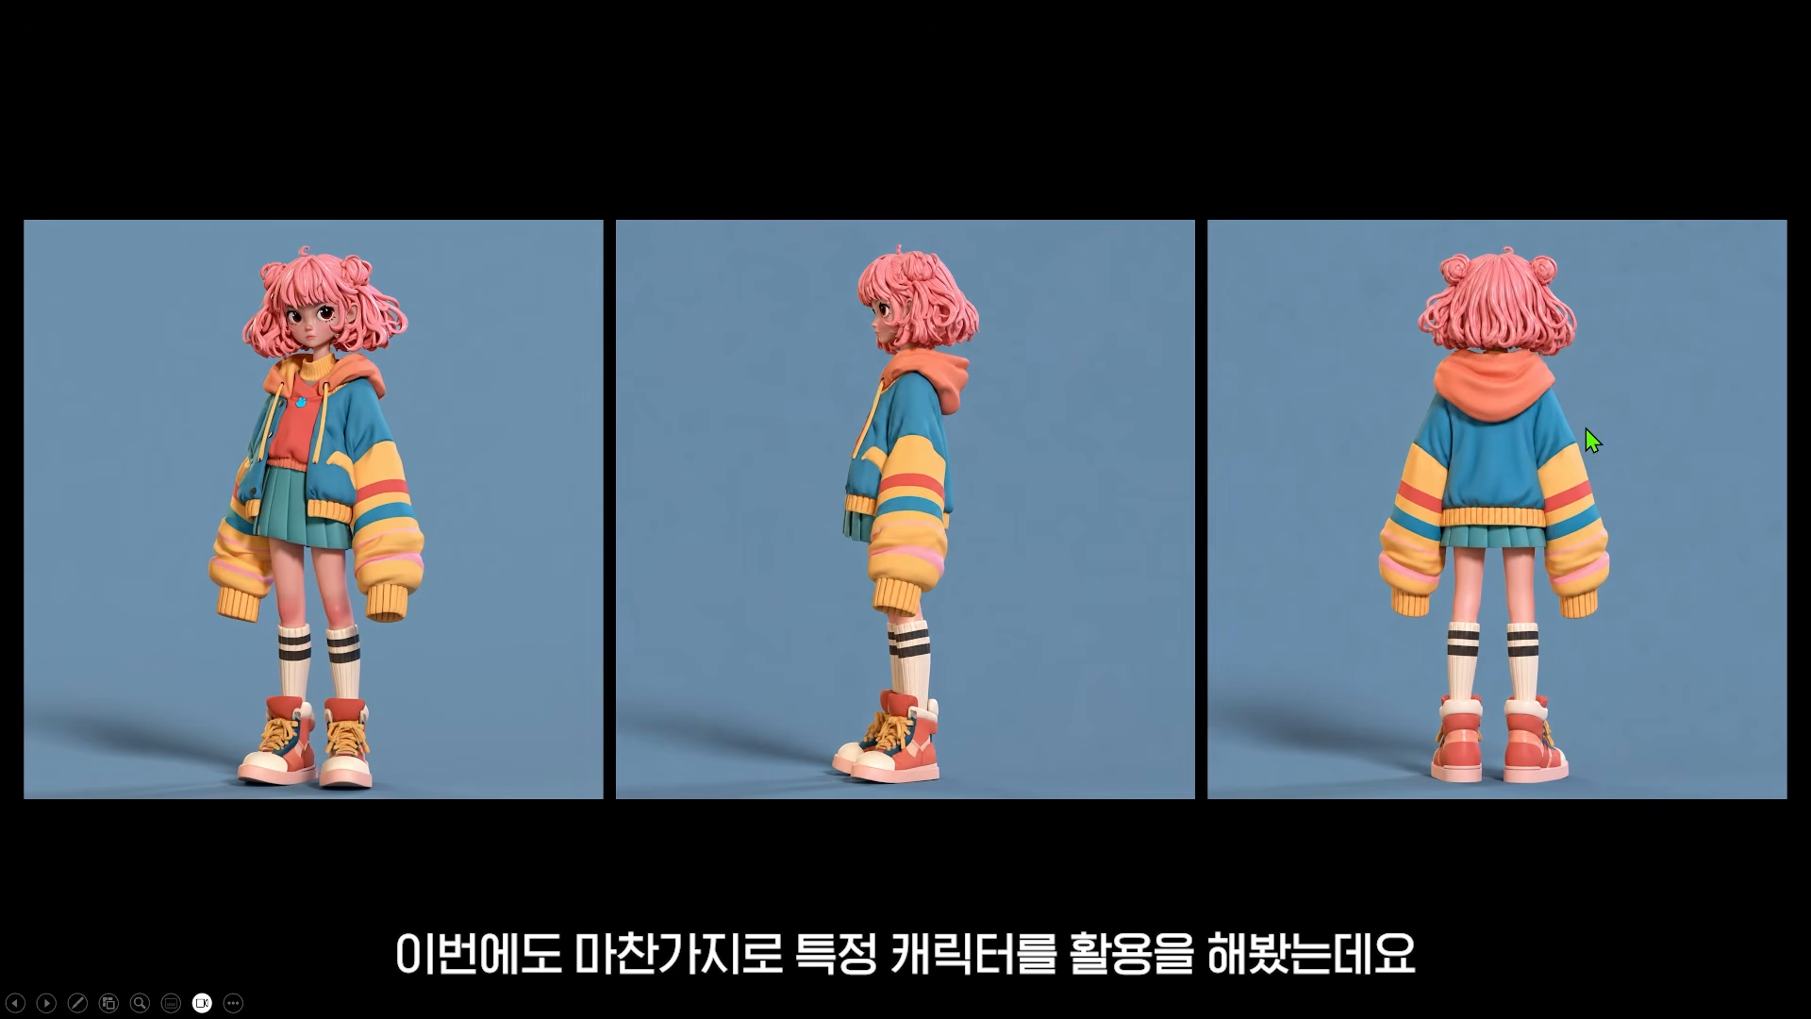
# Step: Show the pink-haired character model on slide 31, rotate it to check other angles and examine its face and jacket up close
pyautogui.click(428, 391)
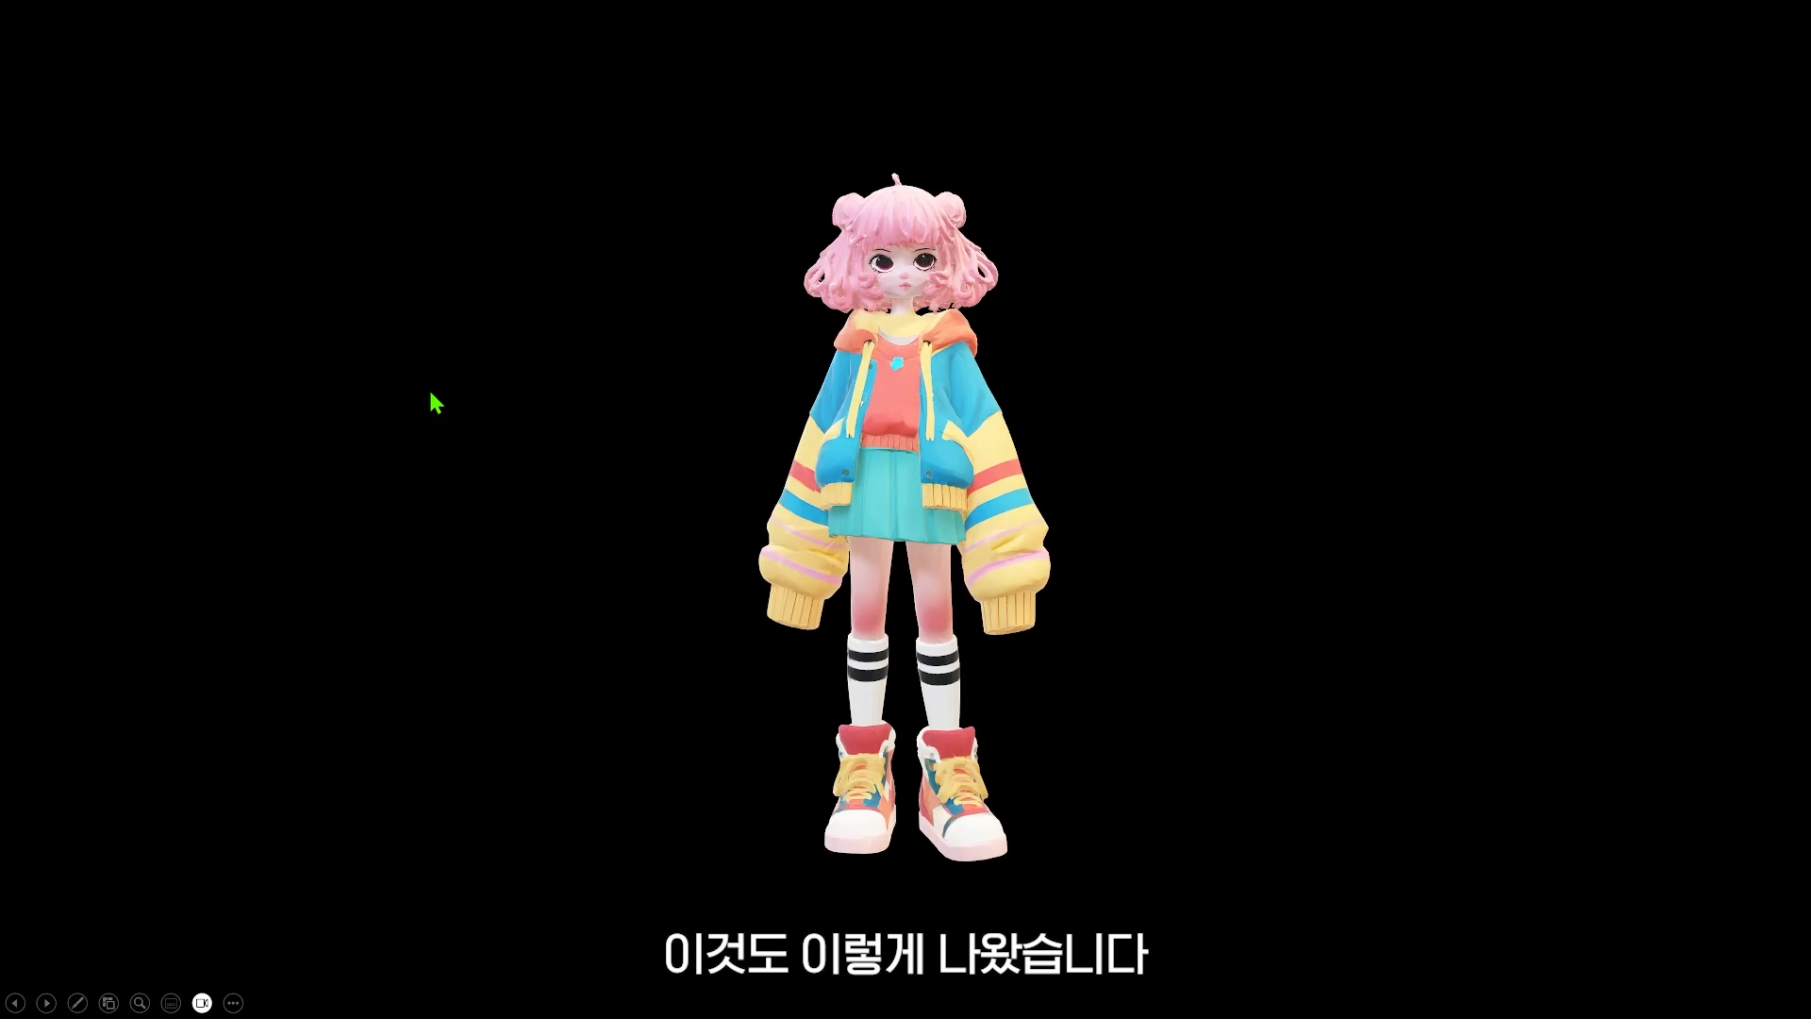
pyautogui.press('Escape')
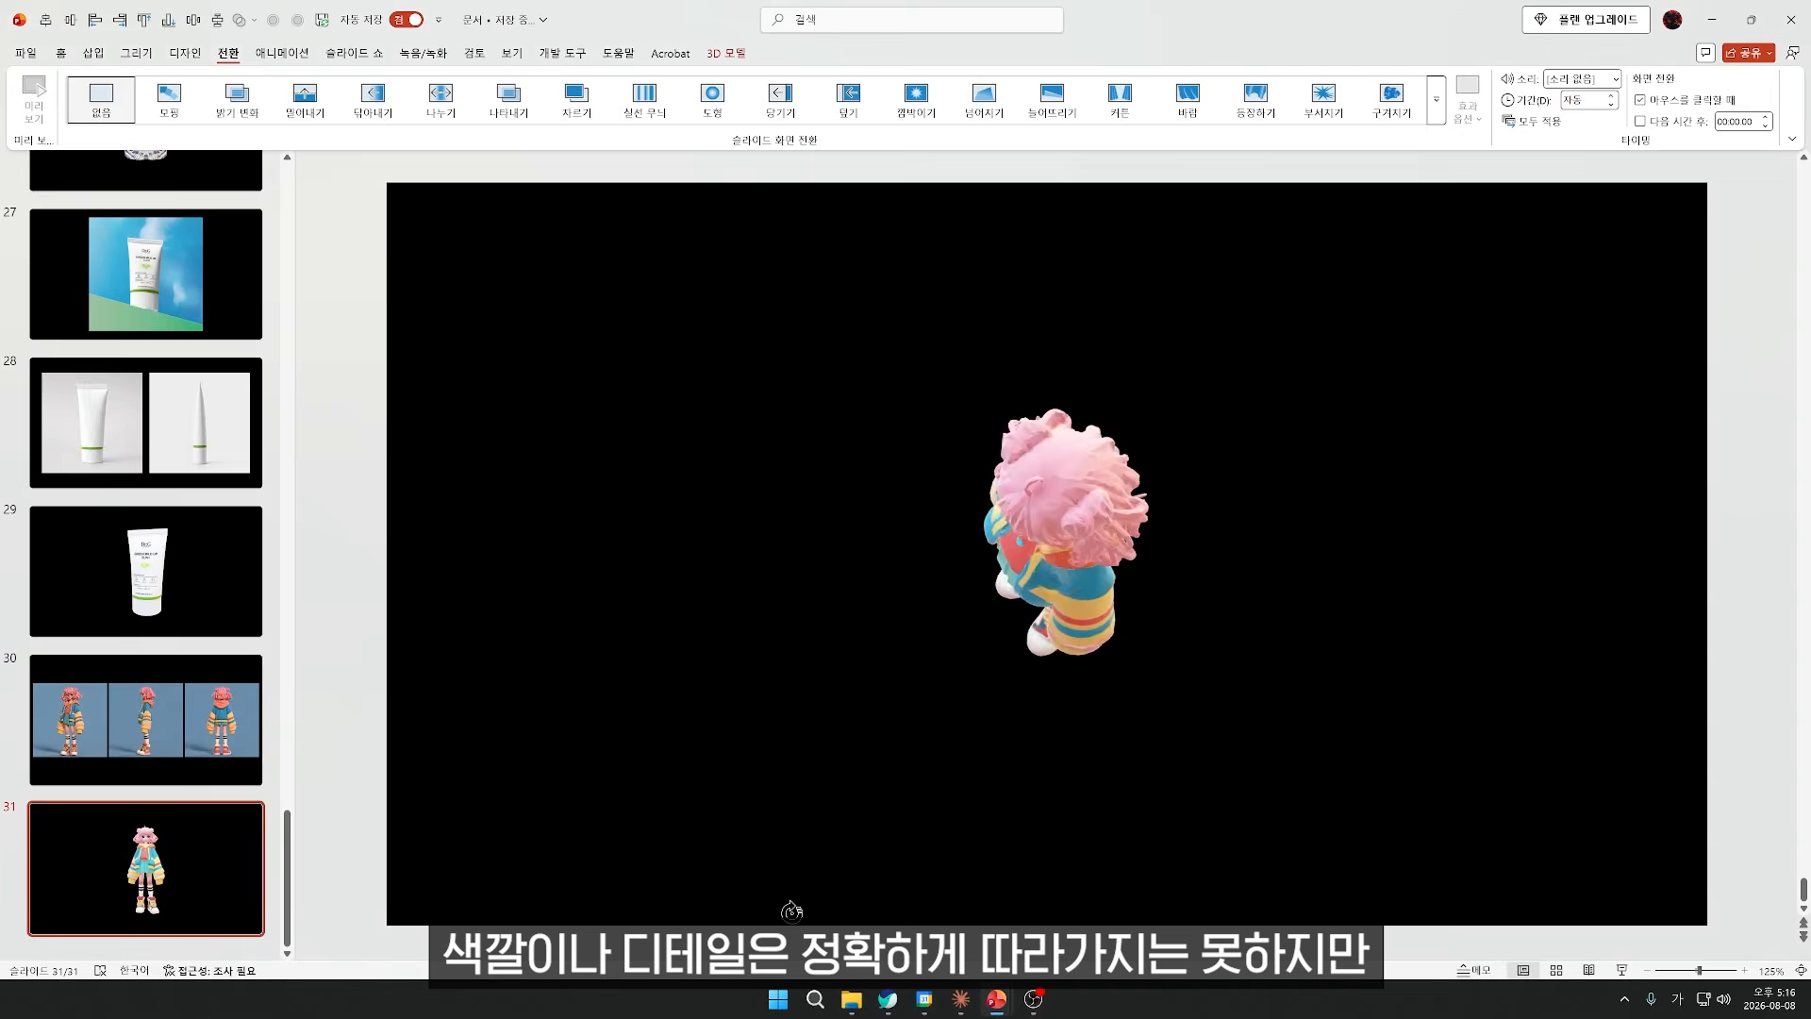
pyautogui.moveTo(790, 910); pyautogui.dragTo(1063, 649)
pyautogui.scroll(10, 1124, 461)
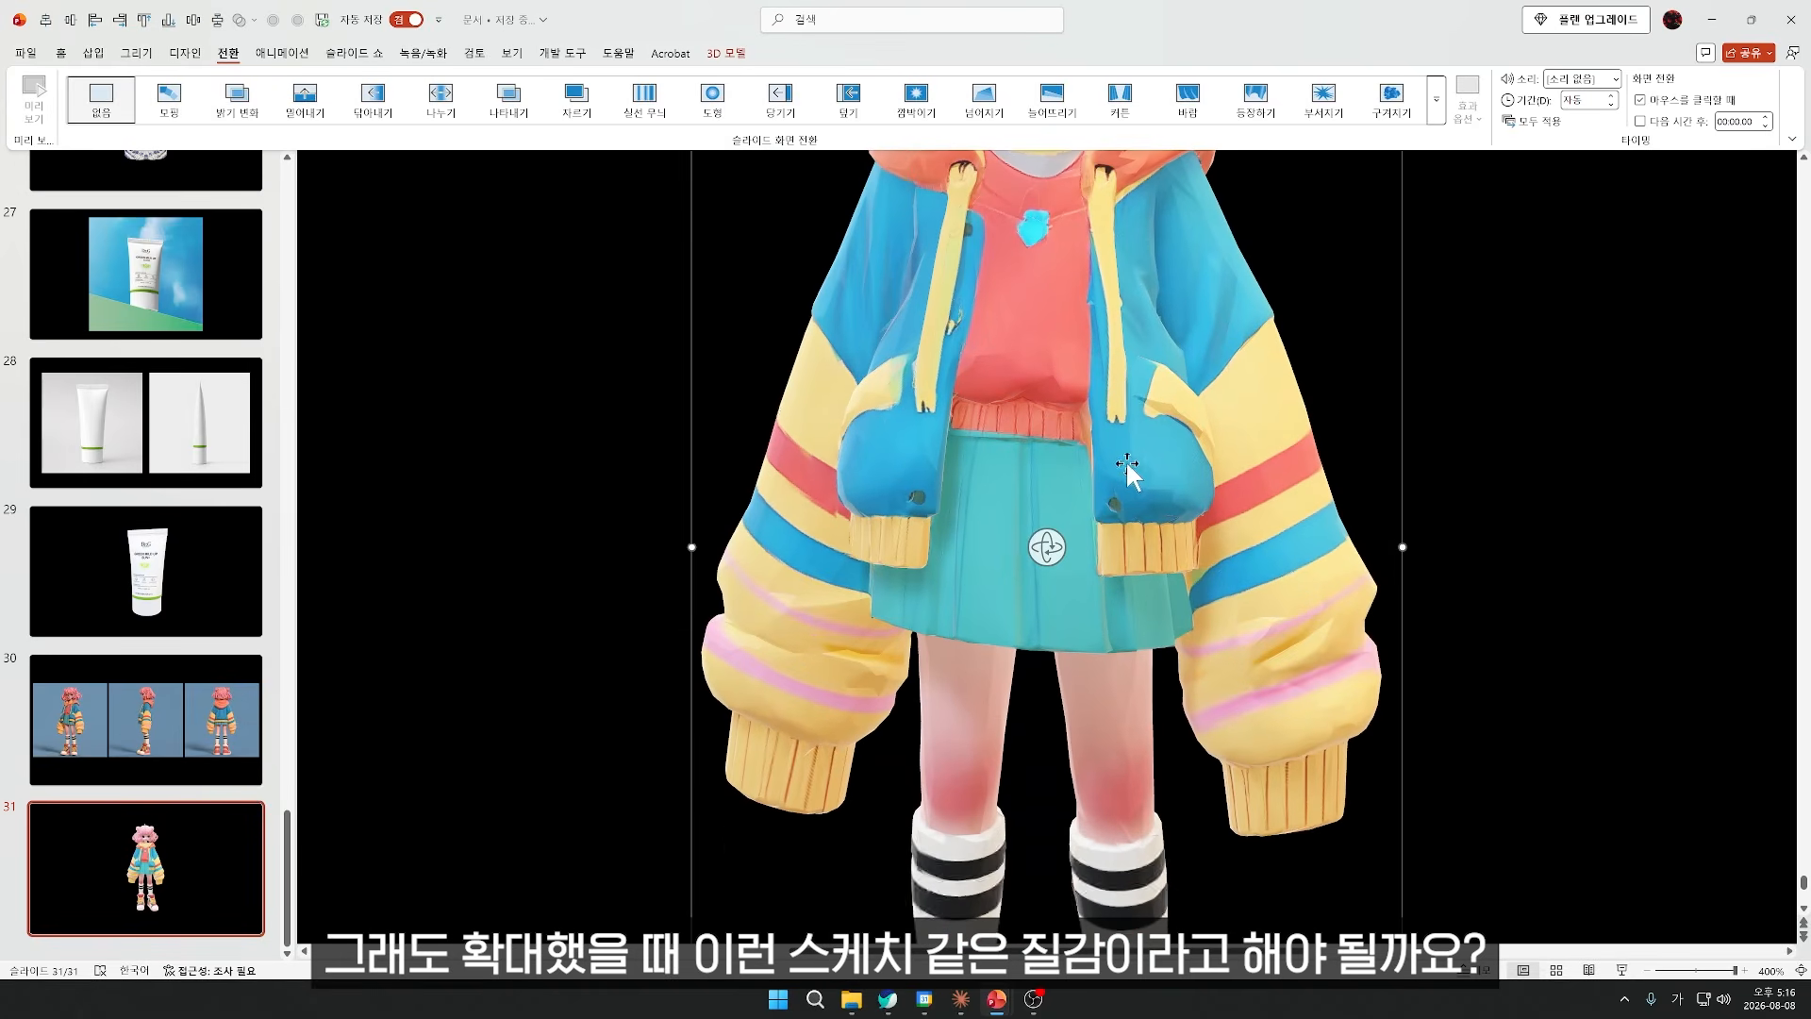
pyautogui.scroll(3, 979, 387)
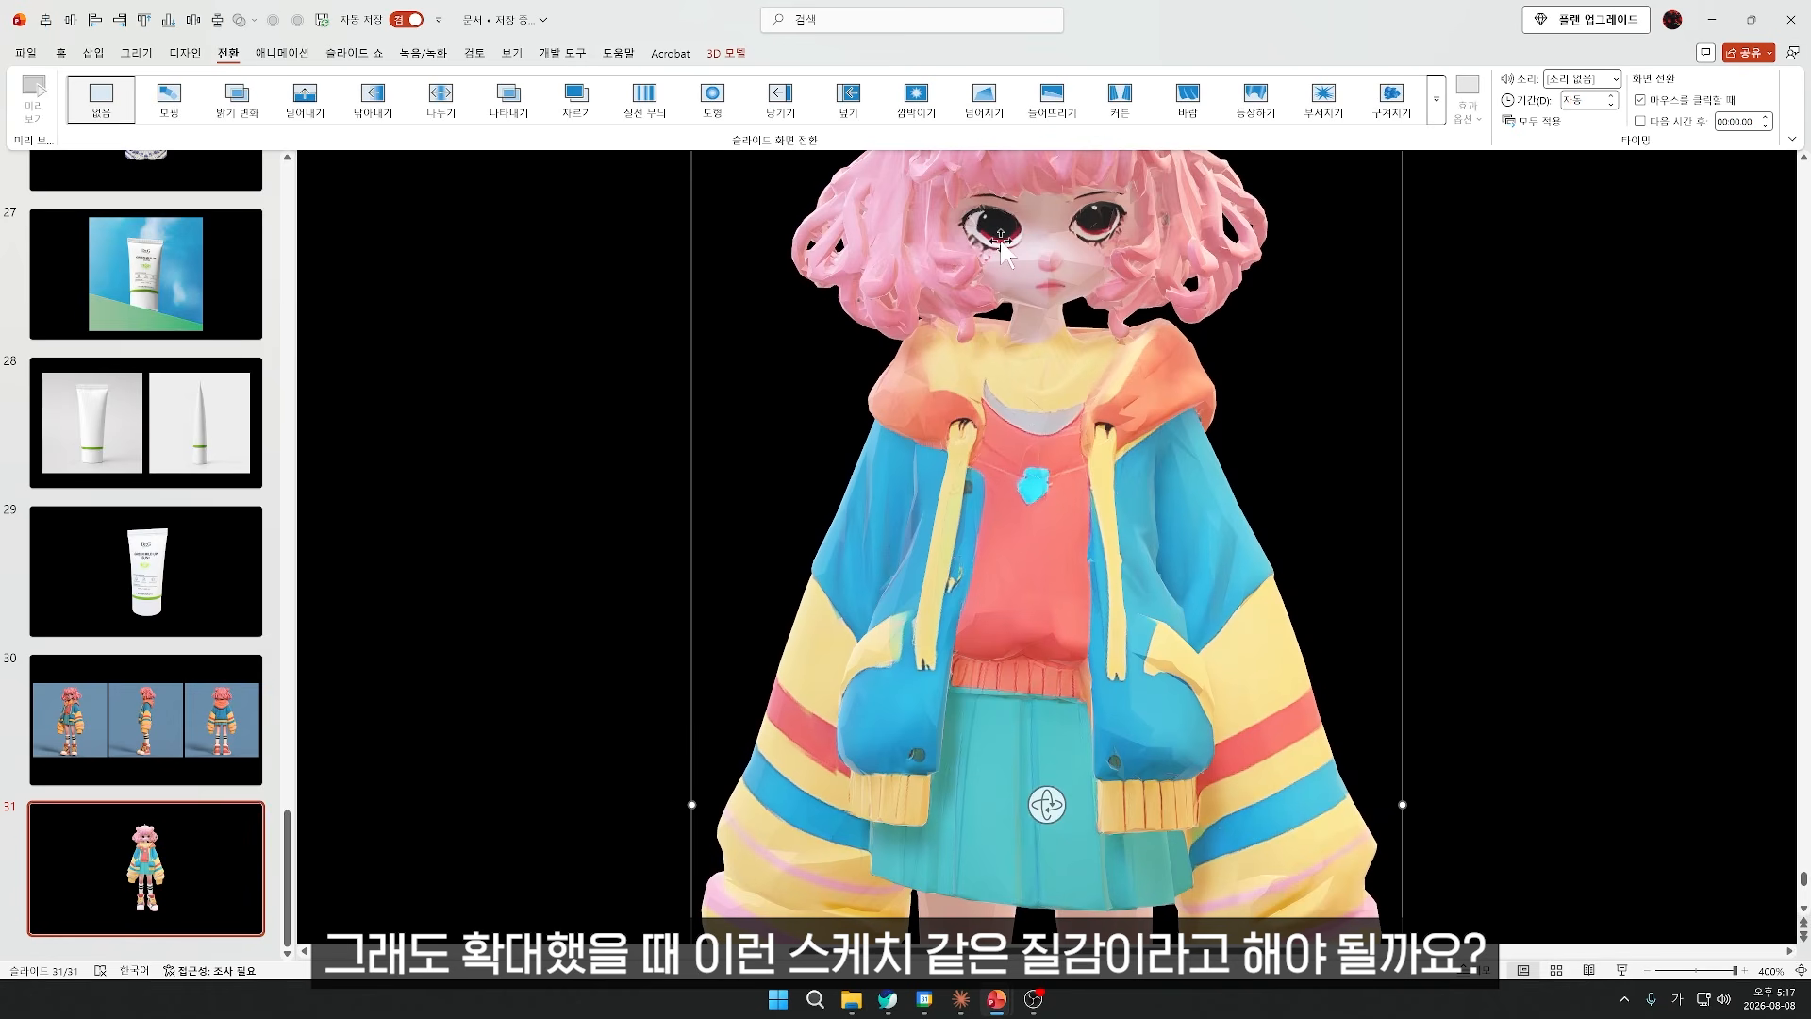
pyautogui.scroll(2, 1038, 391)
pyautogui.scroll(-8, 1038, 391)
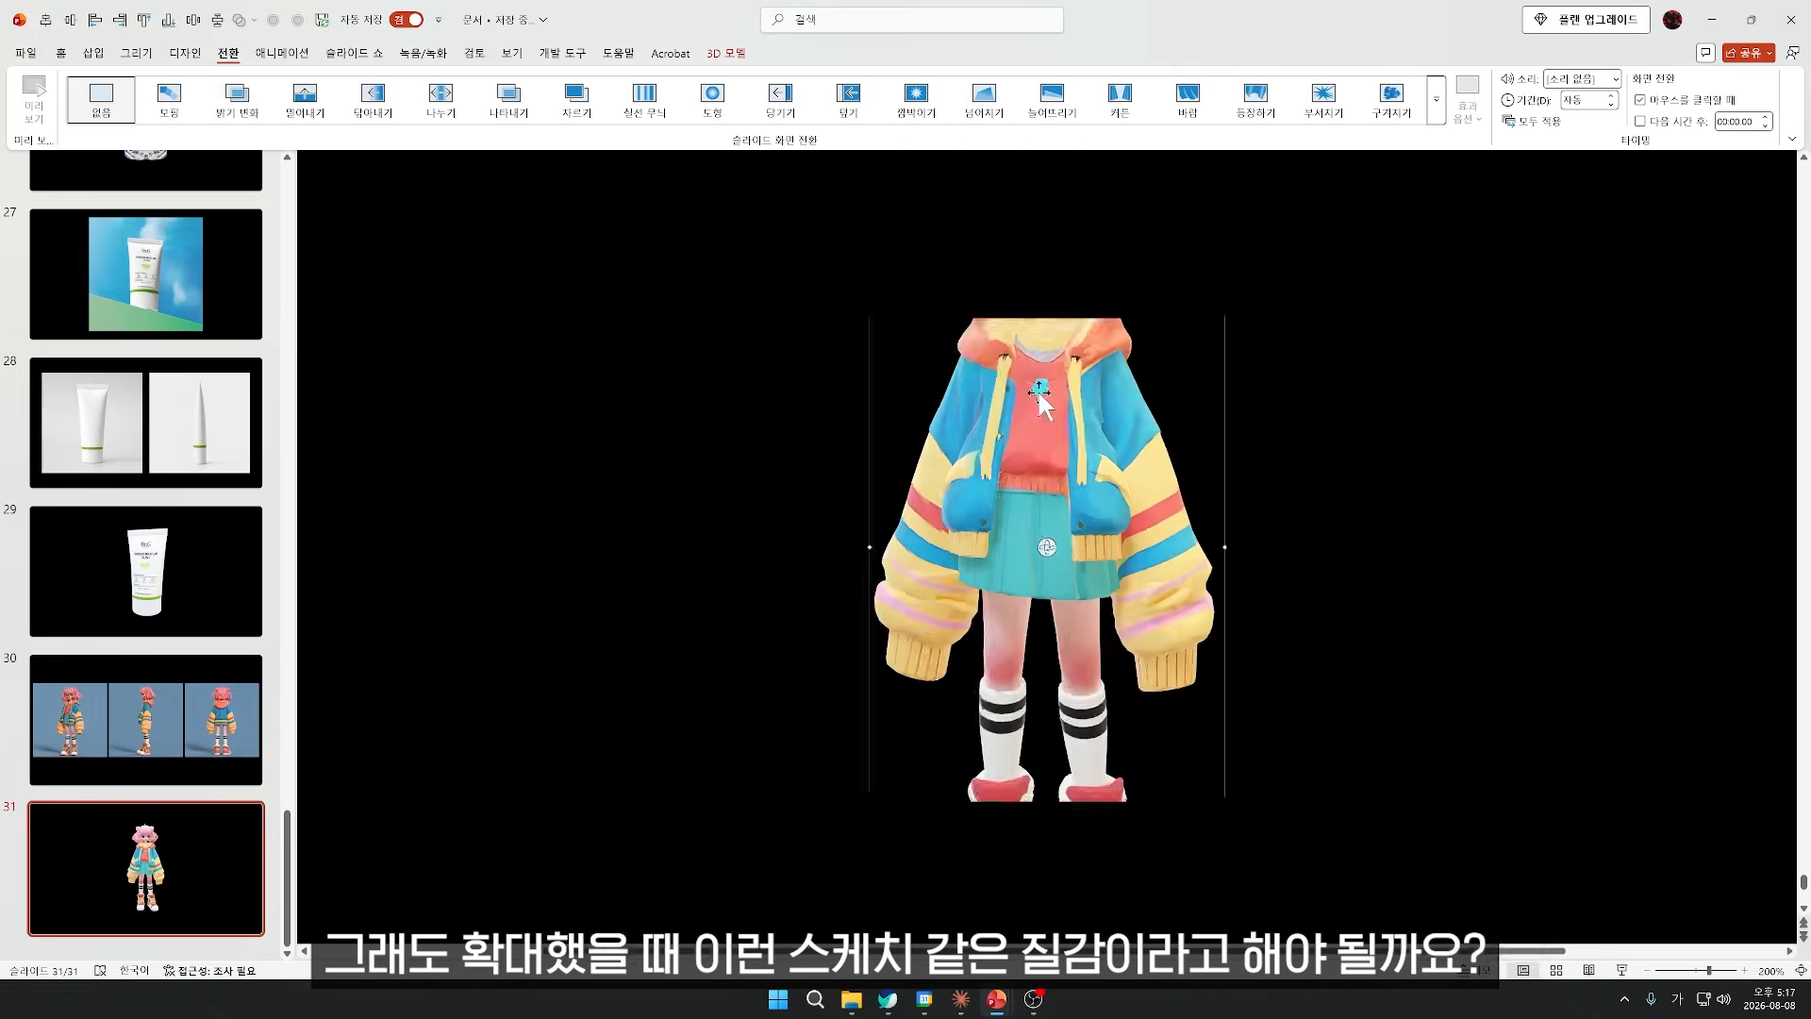
# Step: Switch to the 피피티프로_강의자료 presentation and examine the purple iPhone 3D model on slide 567
pyautogui.click(1503, 663)
pyautogui.scroll(-2, 1503, 664)
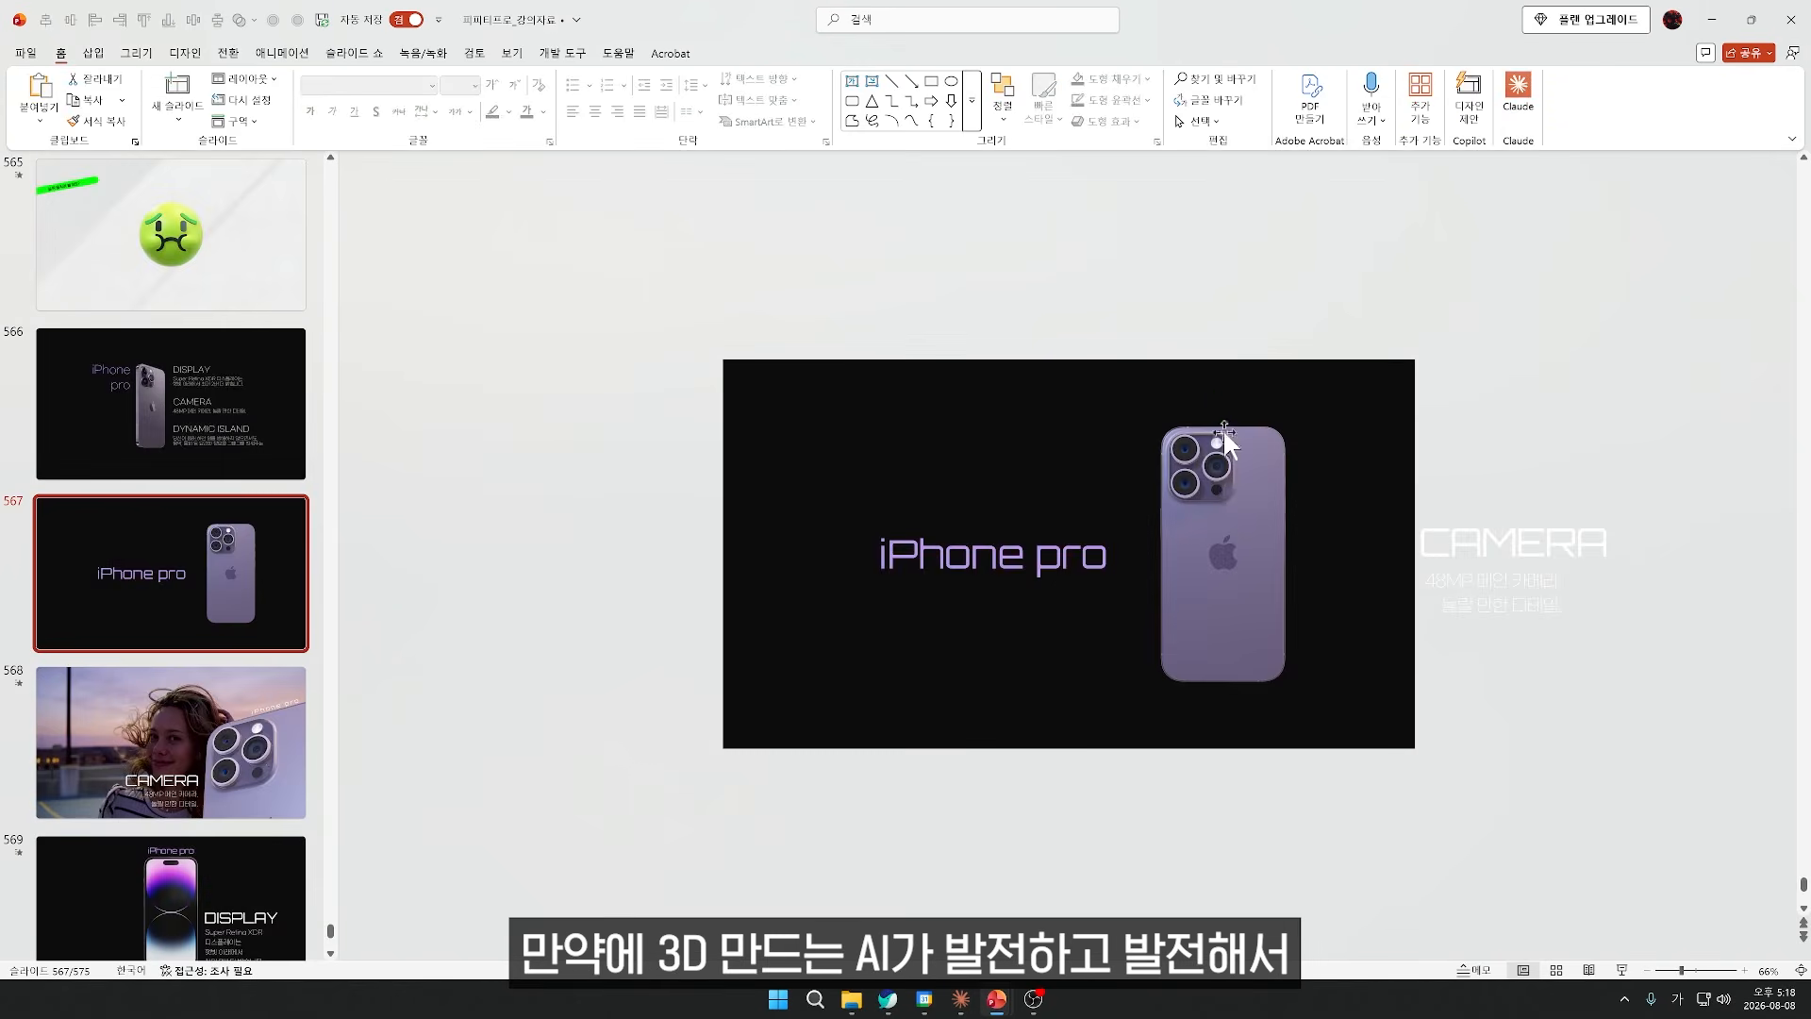
pyautogui.scroll(2, 1066, 462)
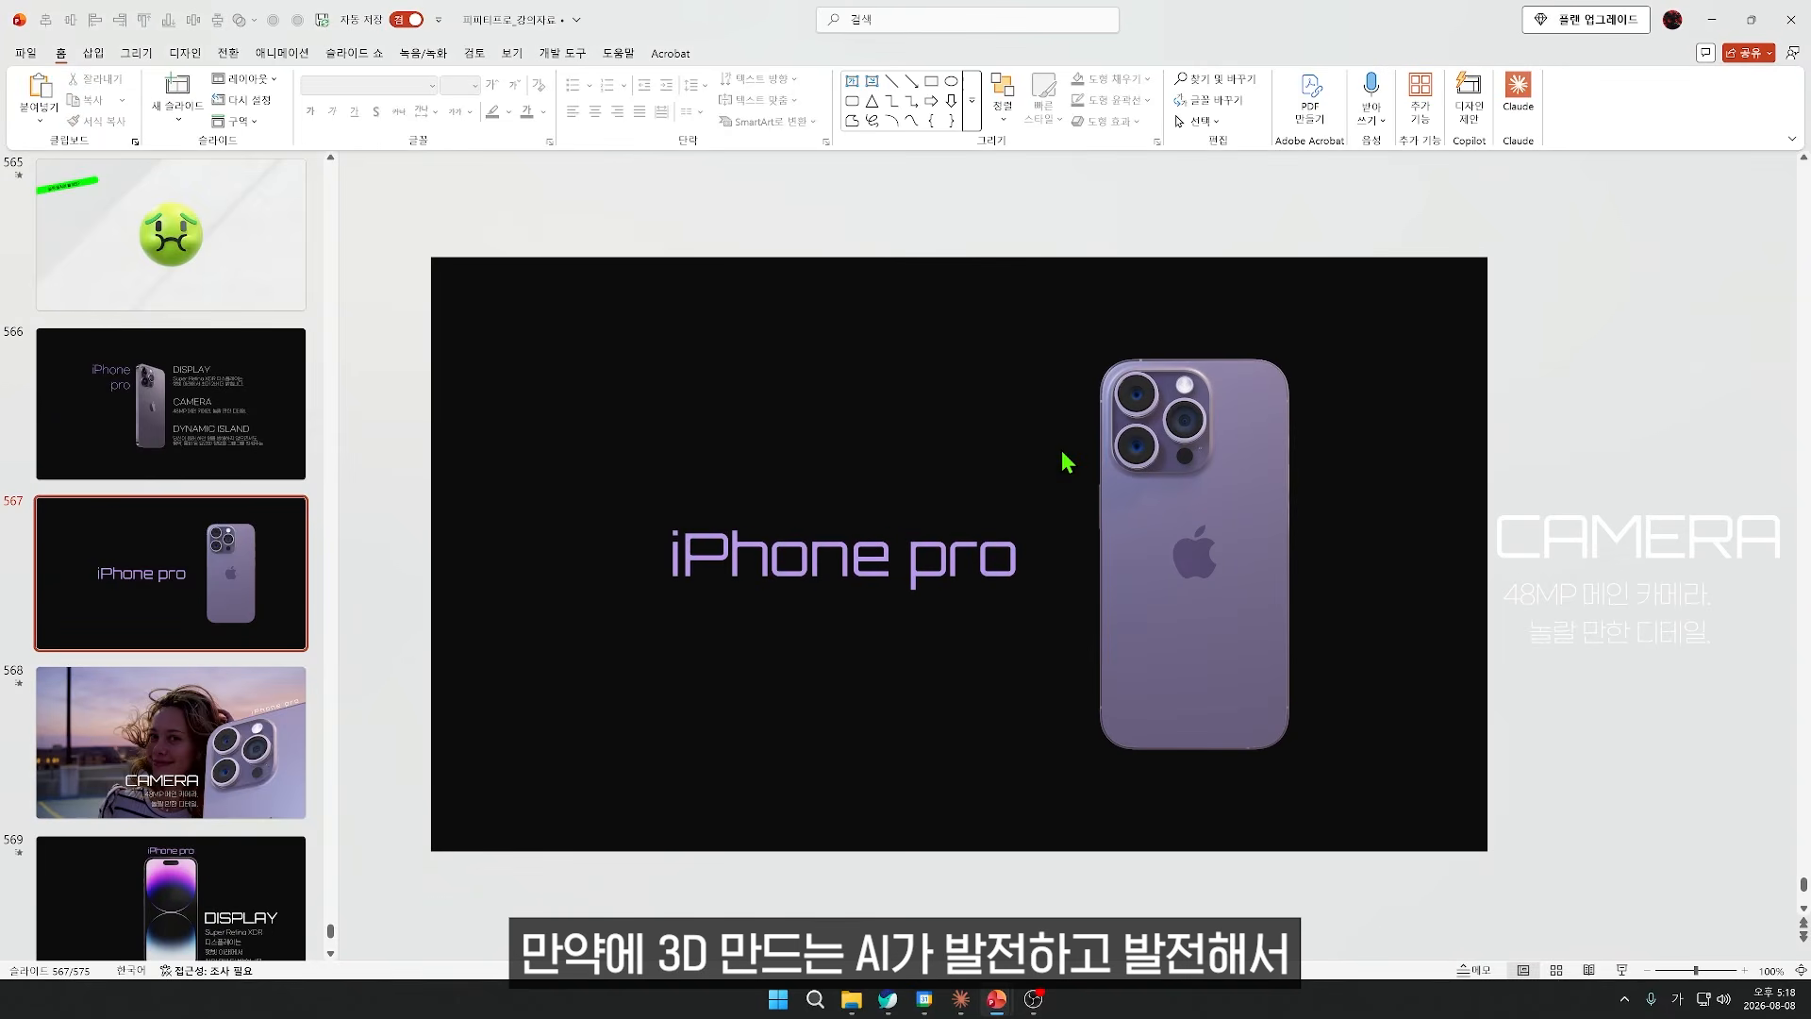
pyautogui.click(1170, 542)
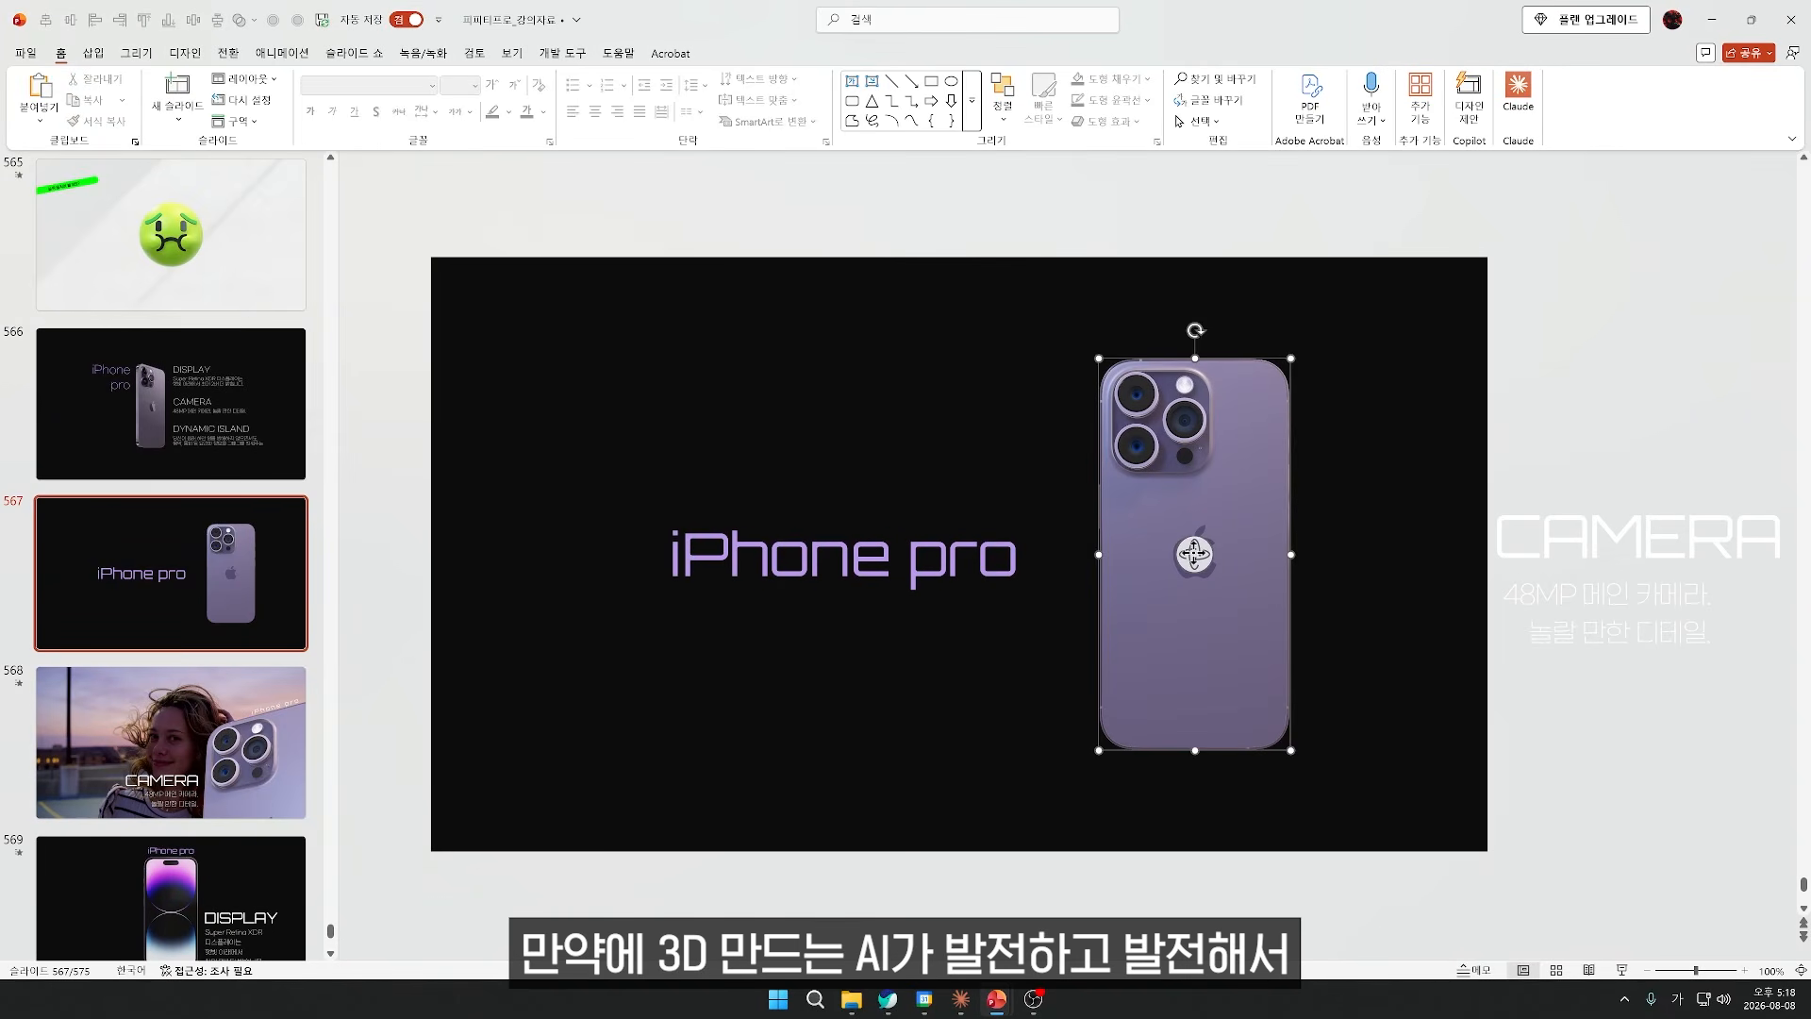
pyautogui.moveTo(1196, 401); pyautogui.dragTo(1431, 418)
pyautogui.click(1424, 414)
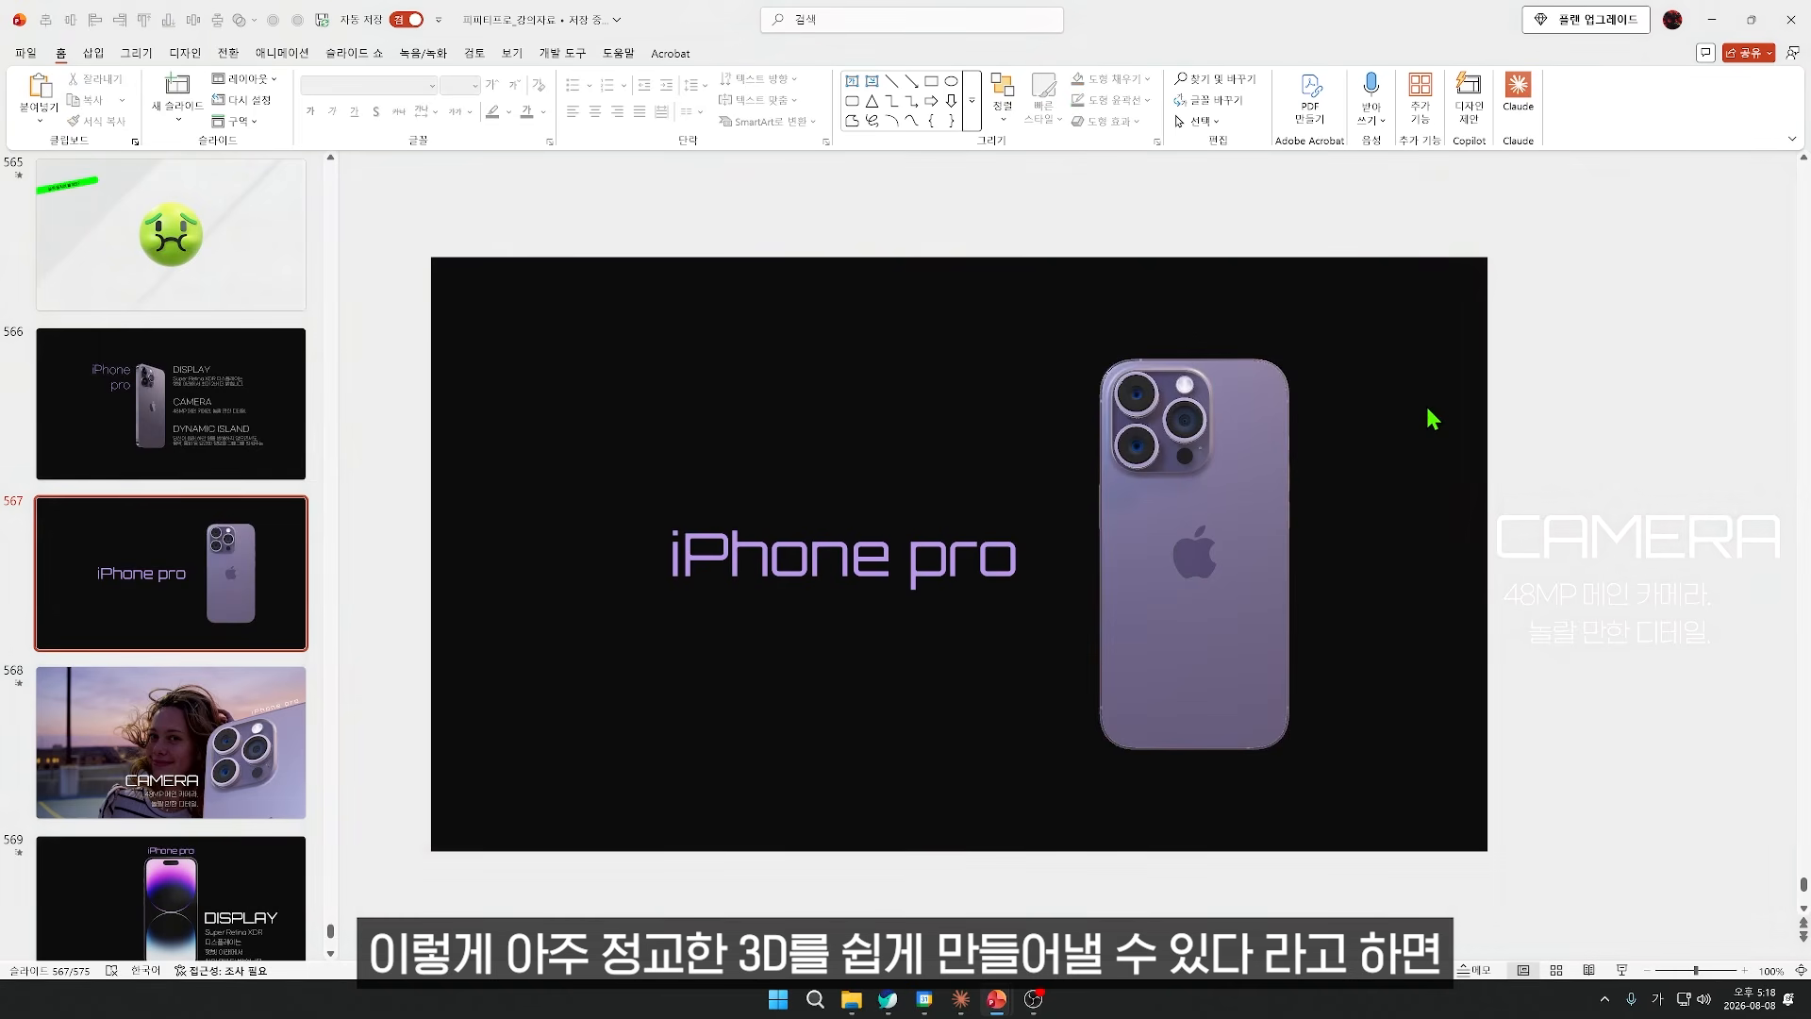
# Step: Present the iPhone pro slides from slide 567 onward, showing the camera, display, Dynamic Island and "This is iPhone pro" 3D morph scenes
pyautogui.hotkey('shift', 'F5')
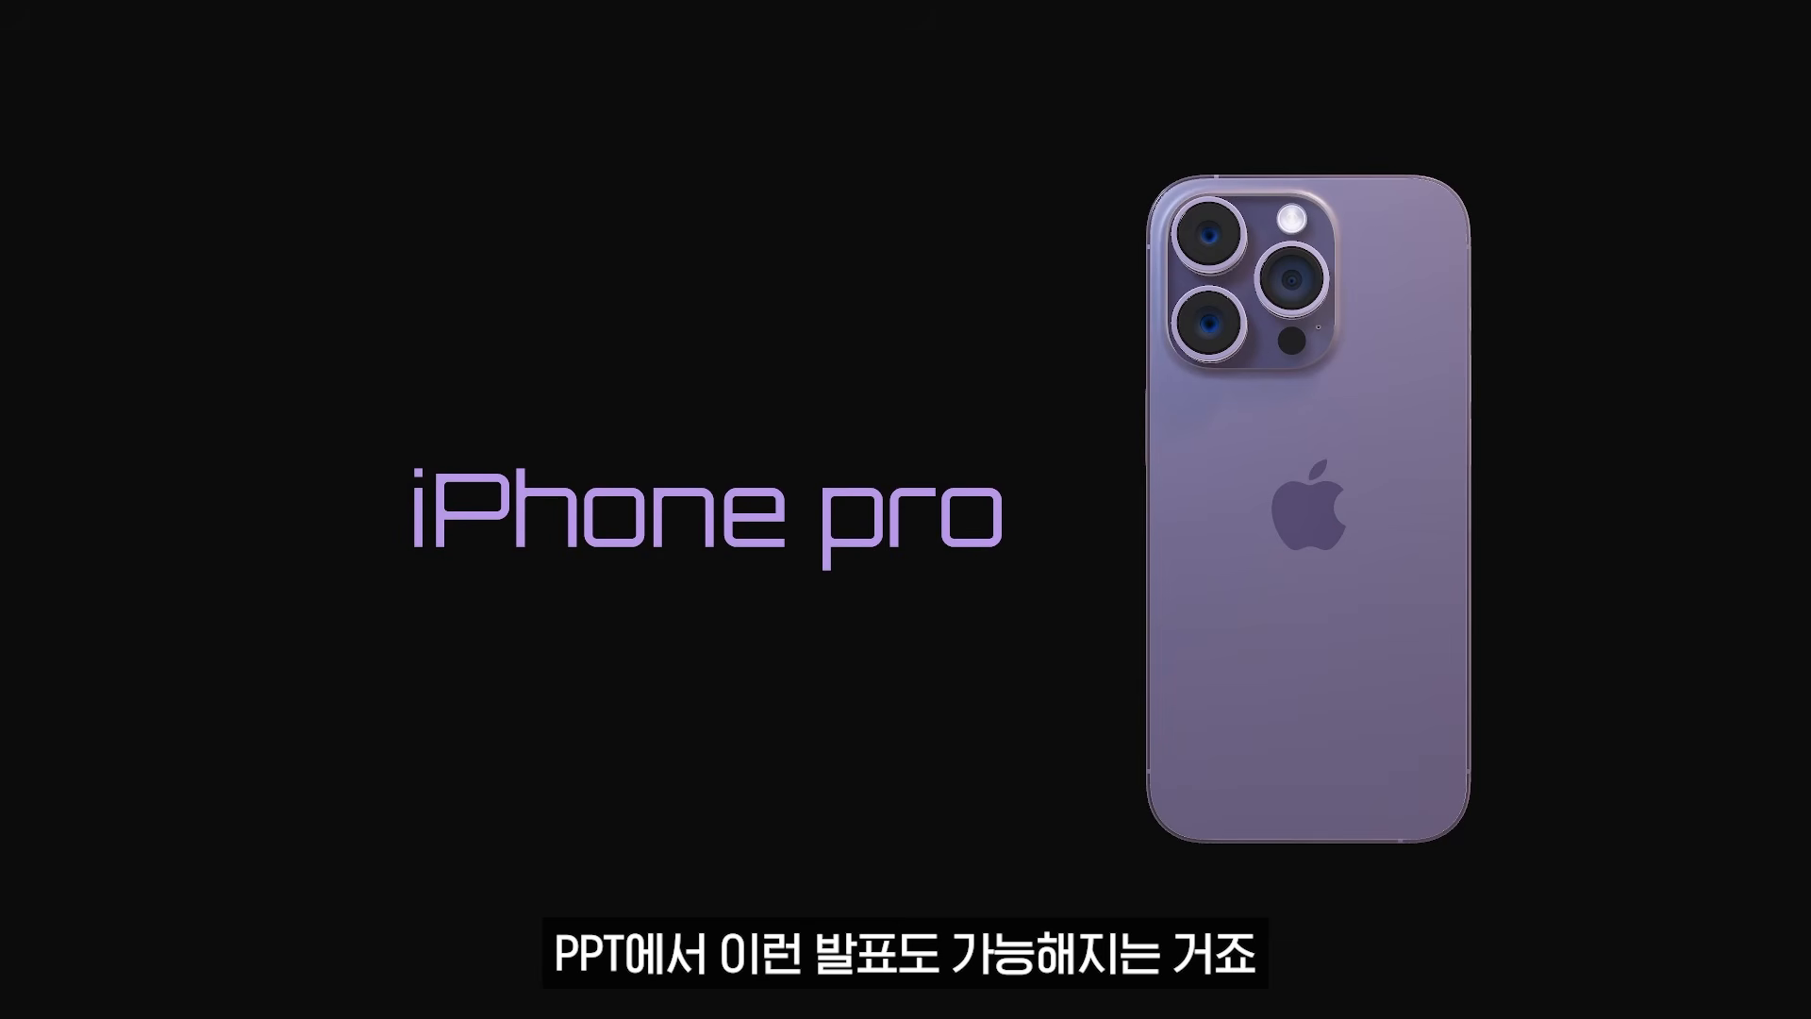
pyautogui.press('Right')
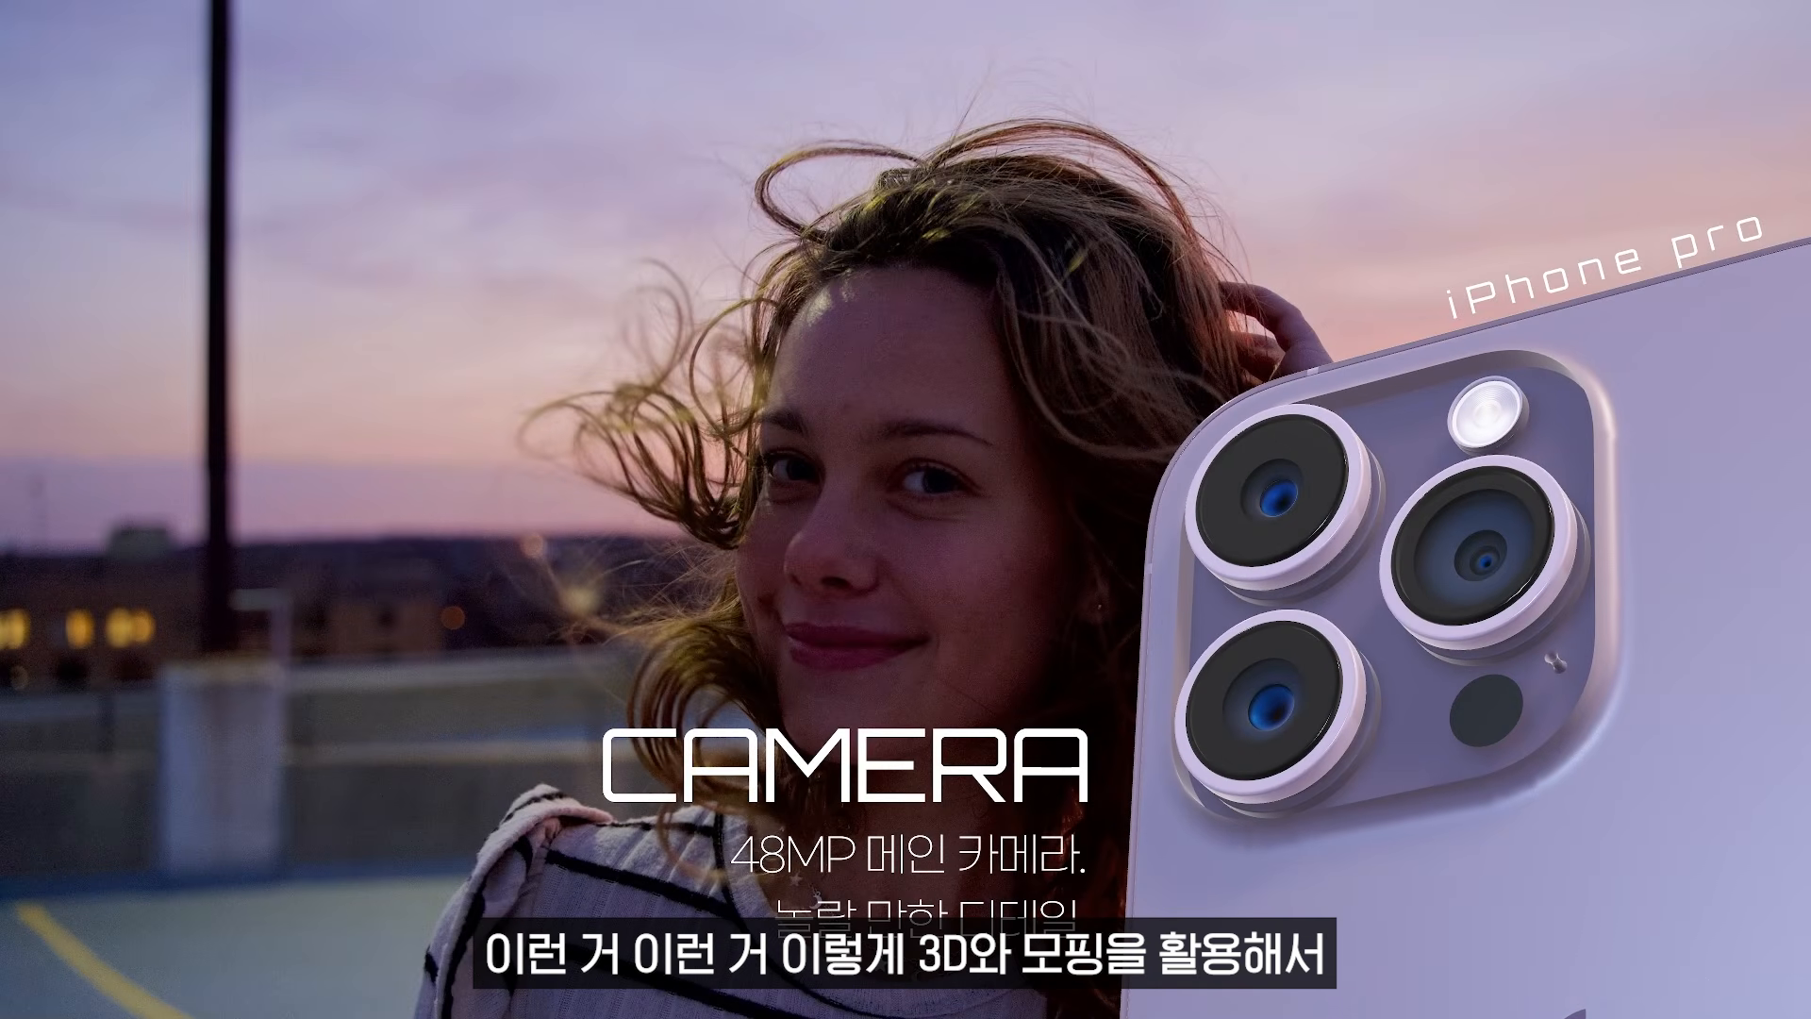
pyautogui.press('Right')
pyautogui.press('Right')
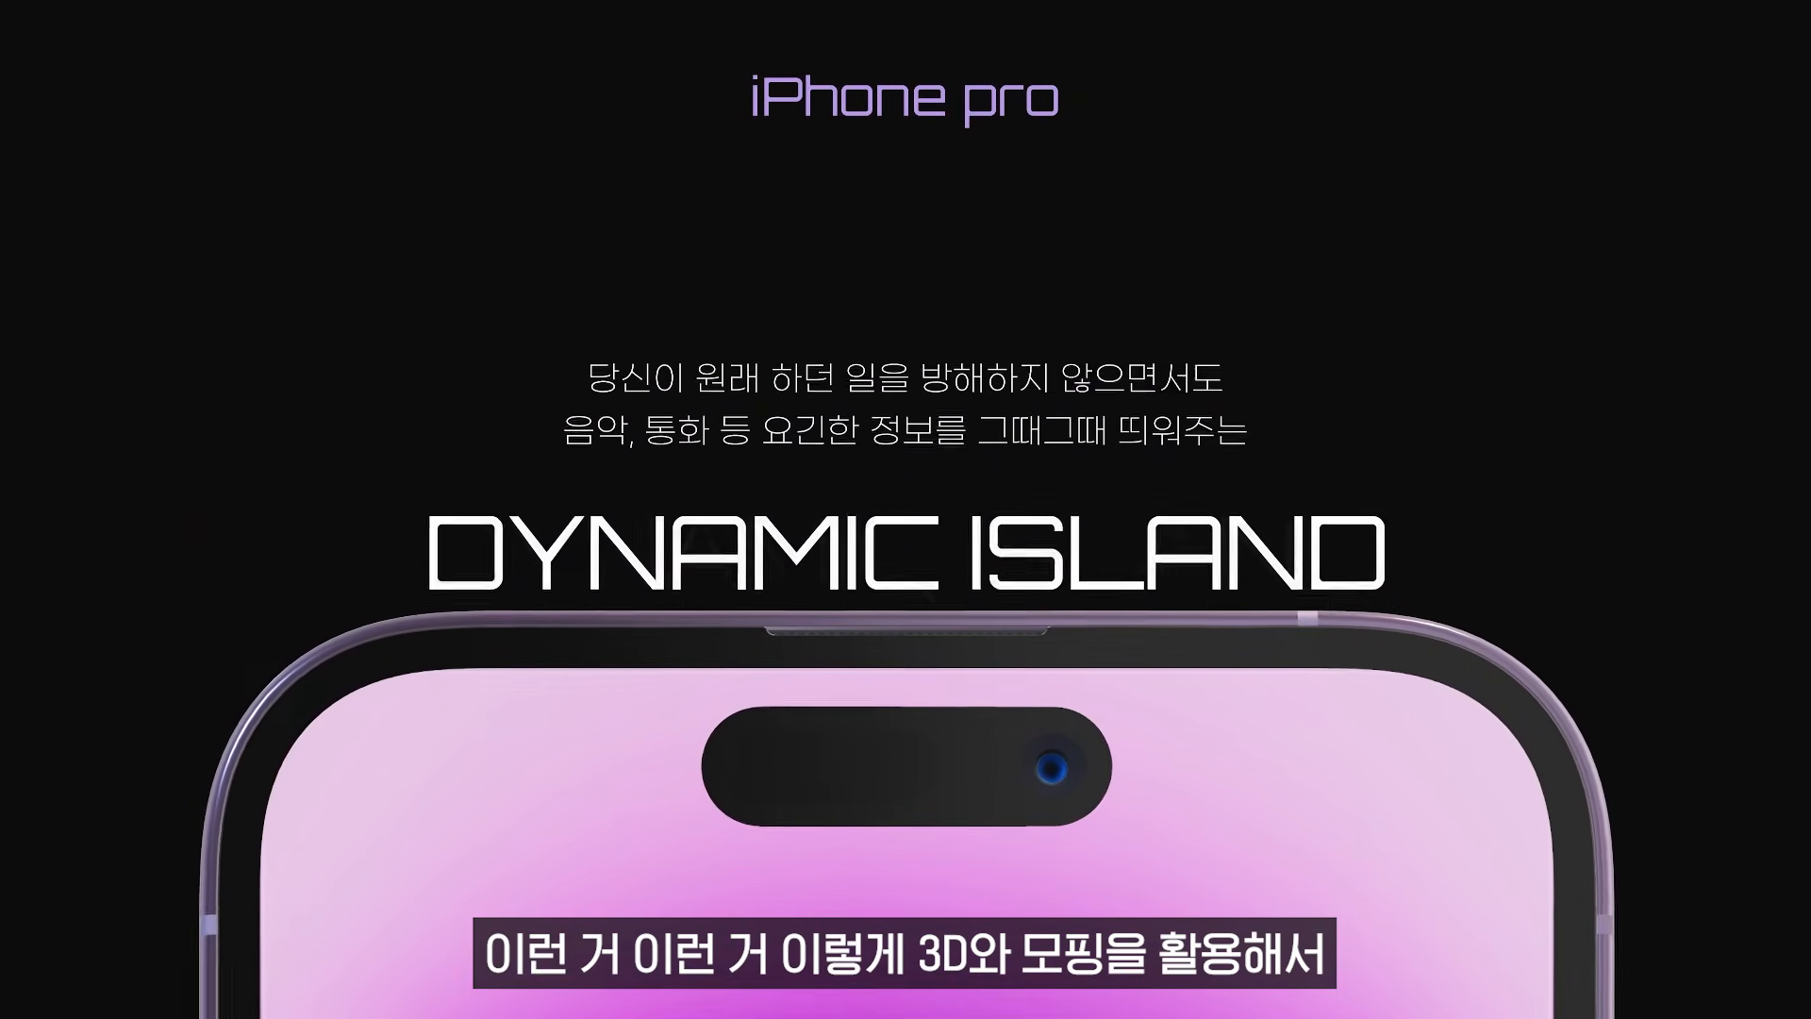
pyautogui.press('Right')
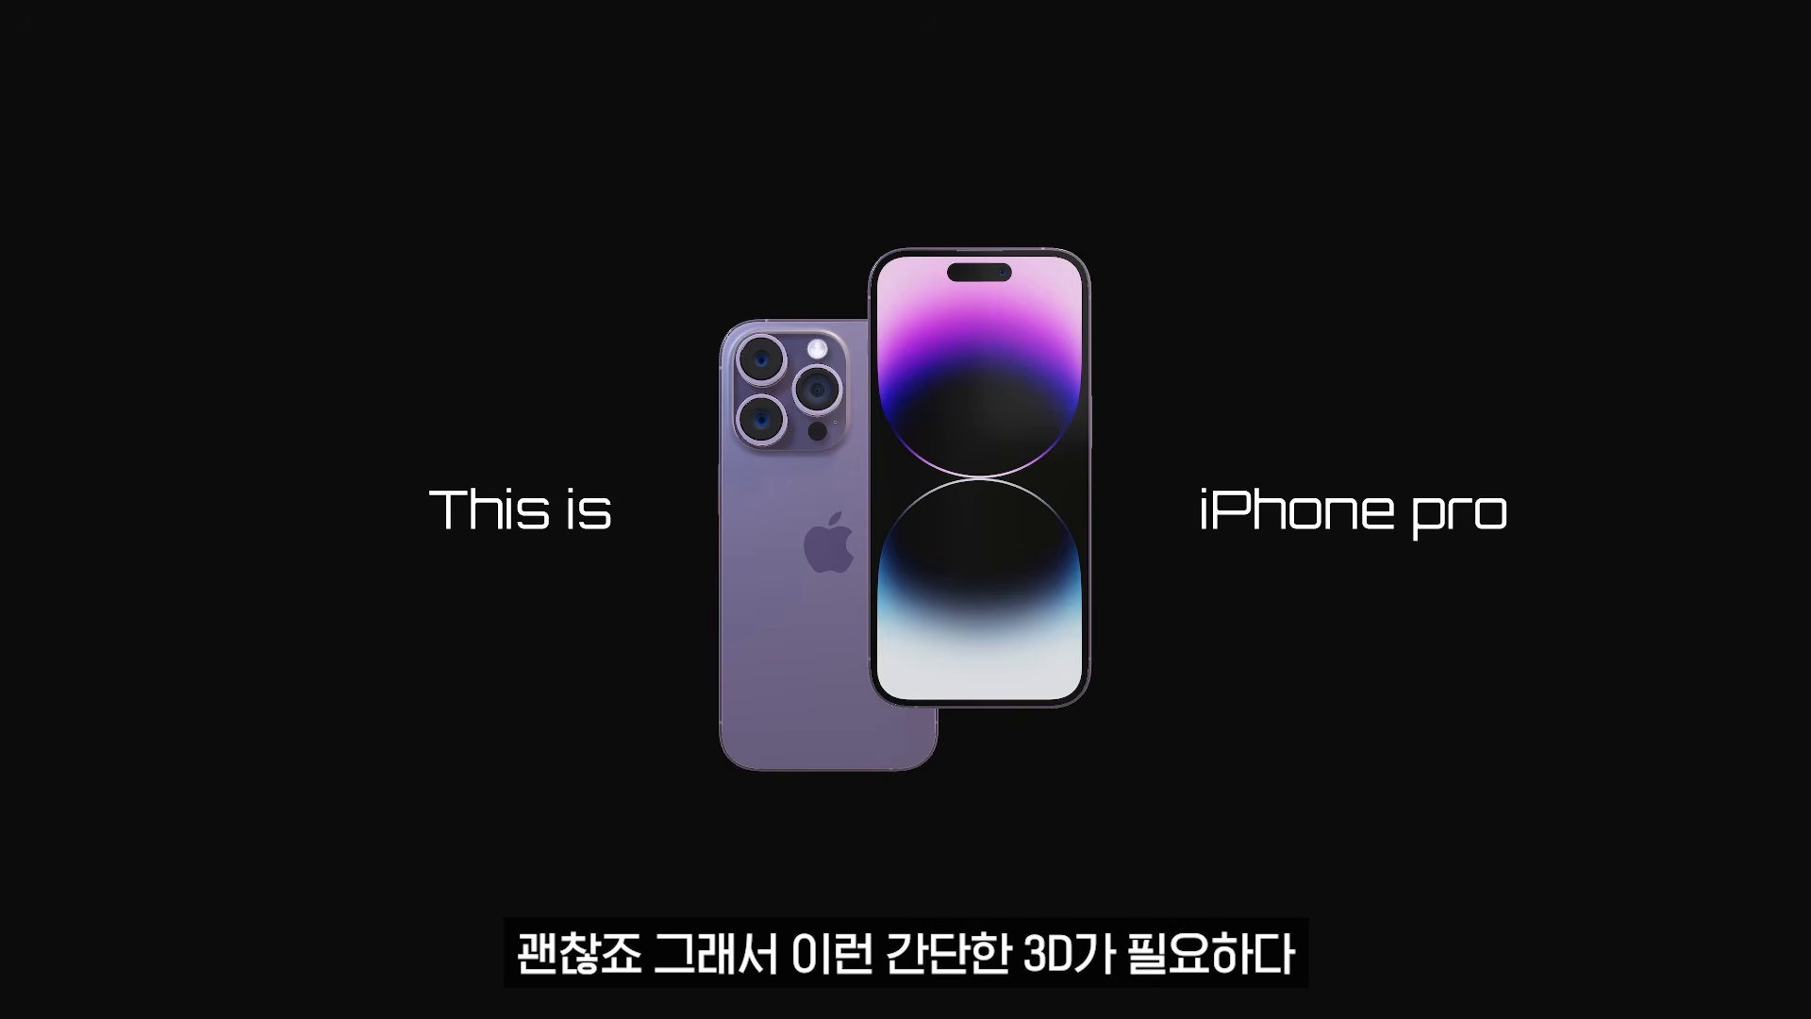
pyautogui.press('Right')
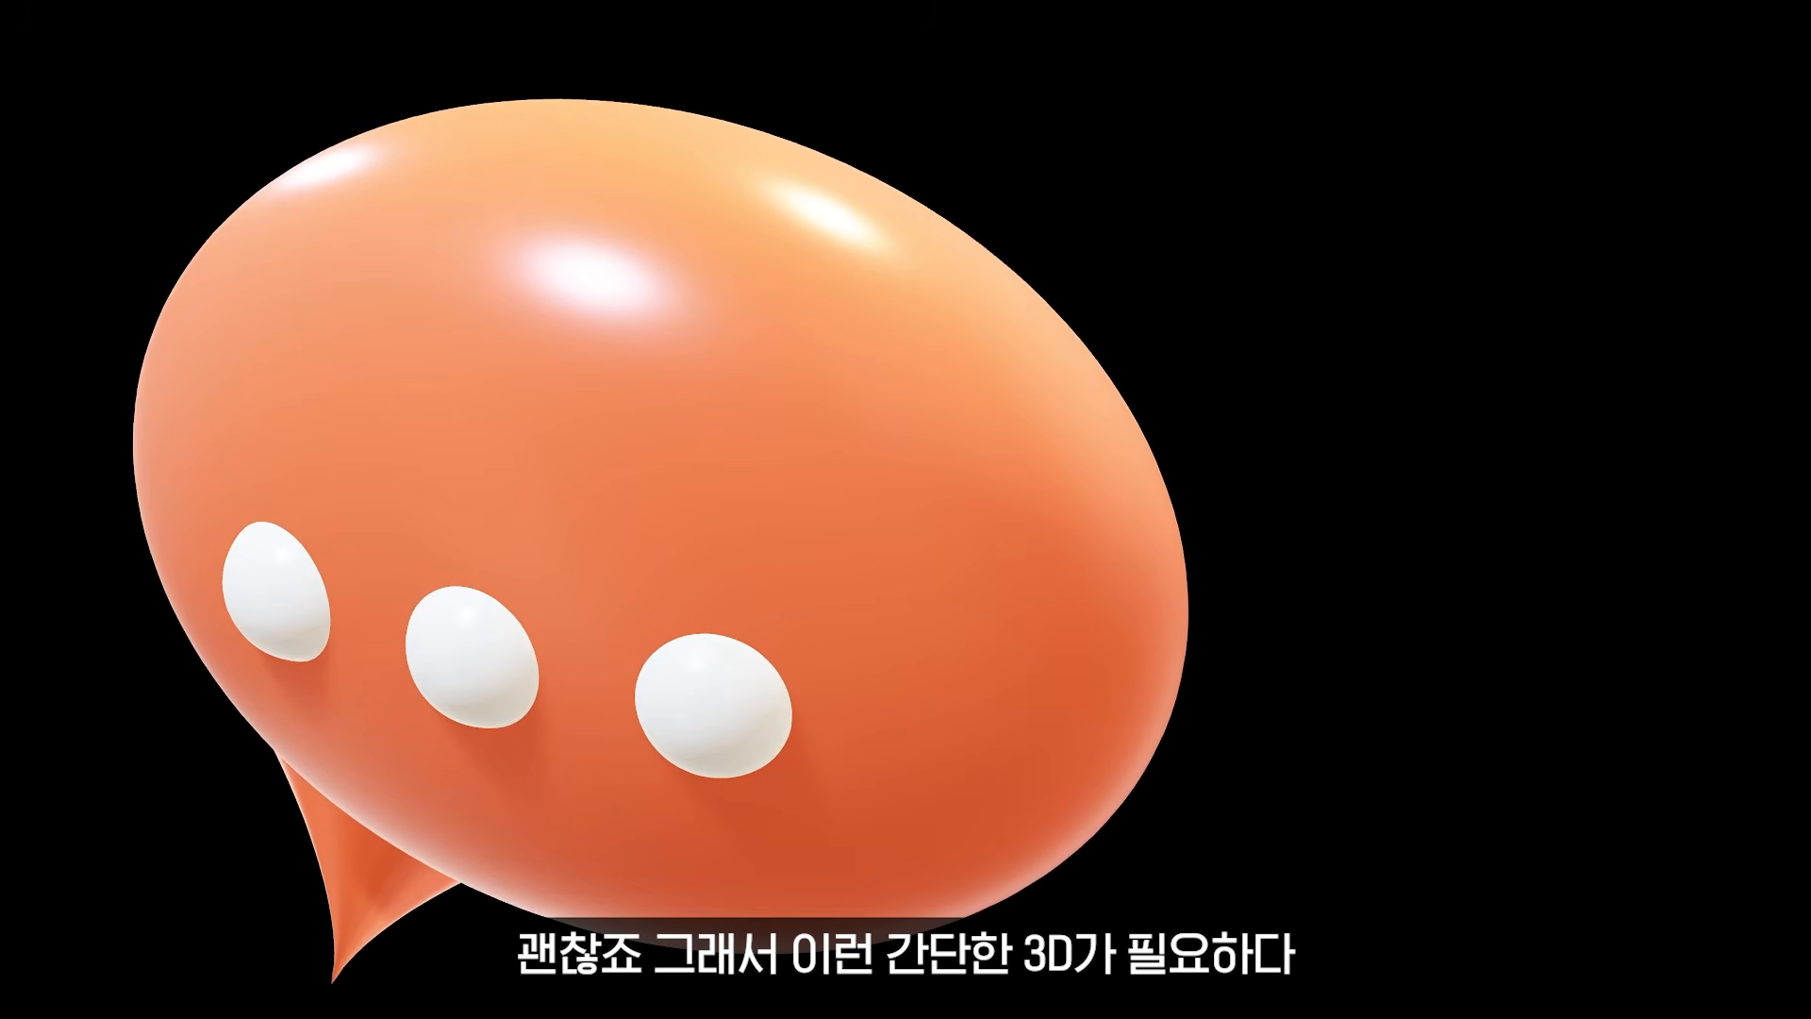